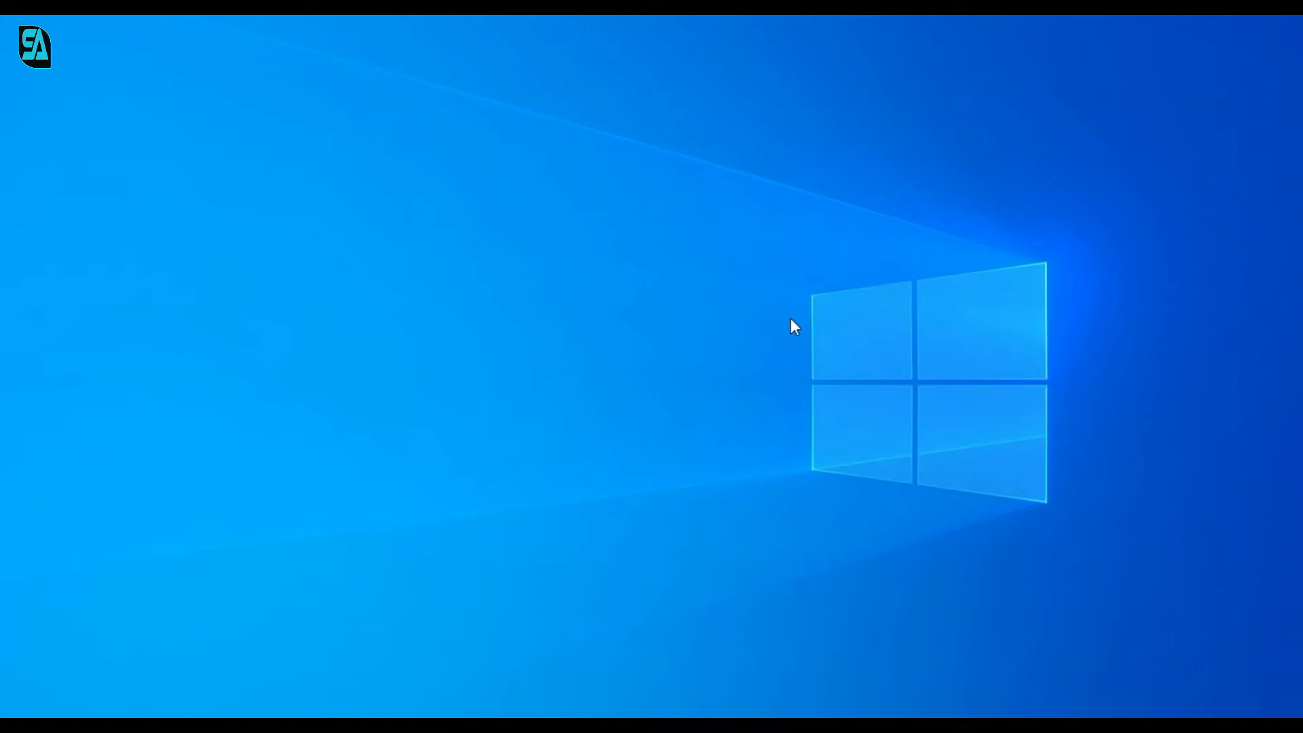
Launch Microsoft Word by running the winword command.
key("super+r")
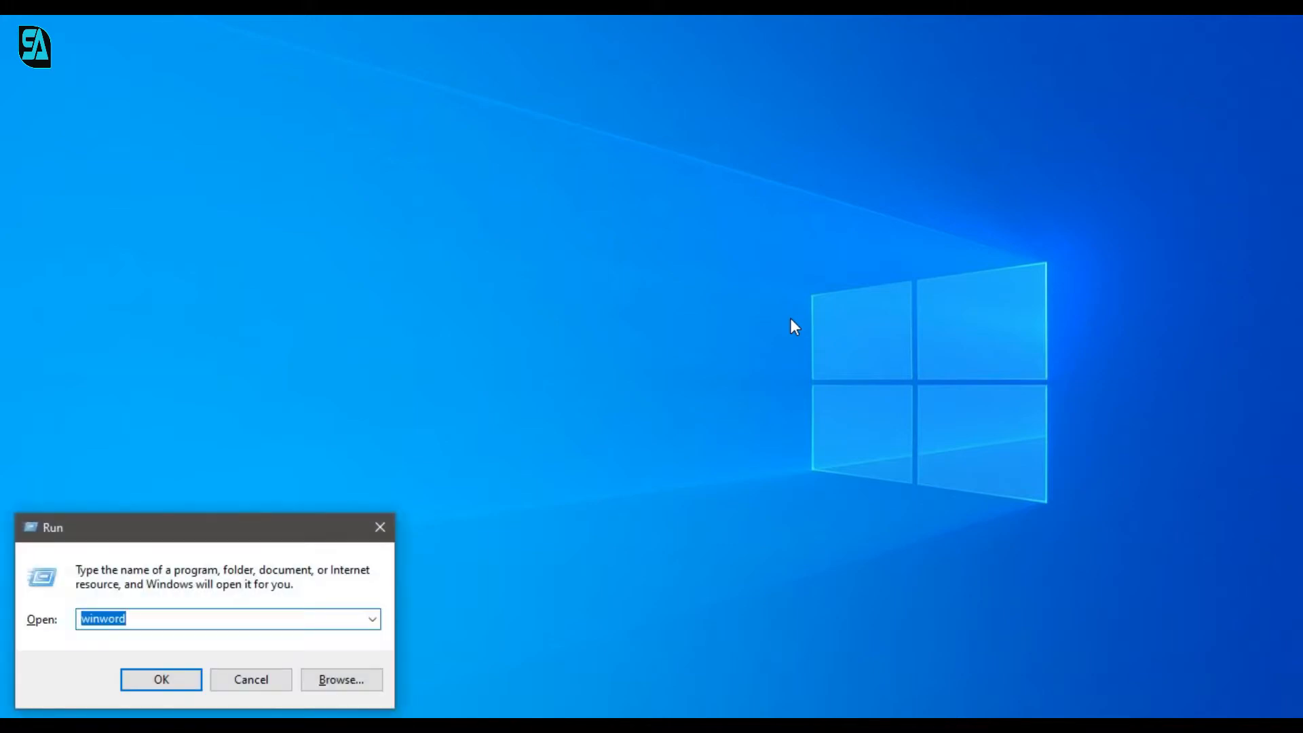
key("Return")
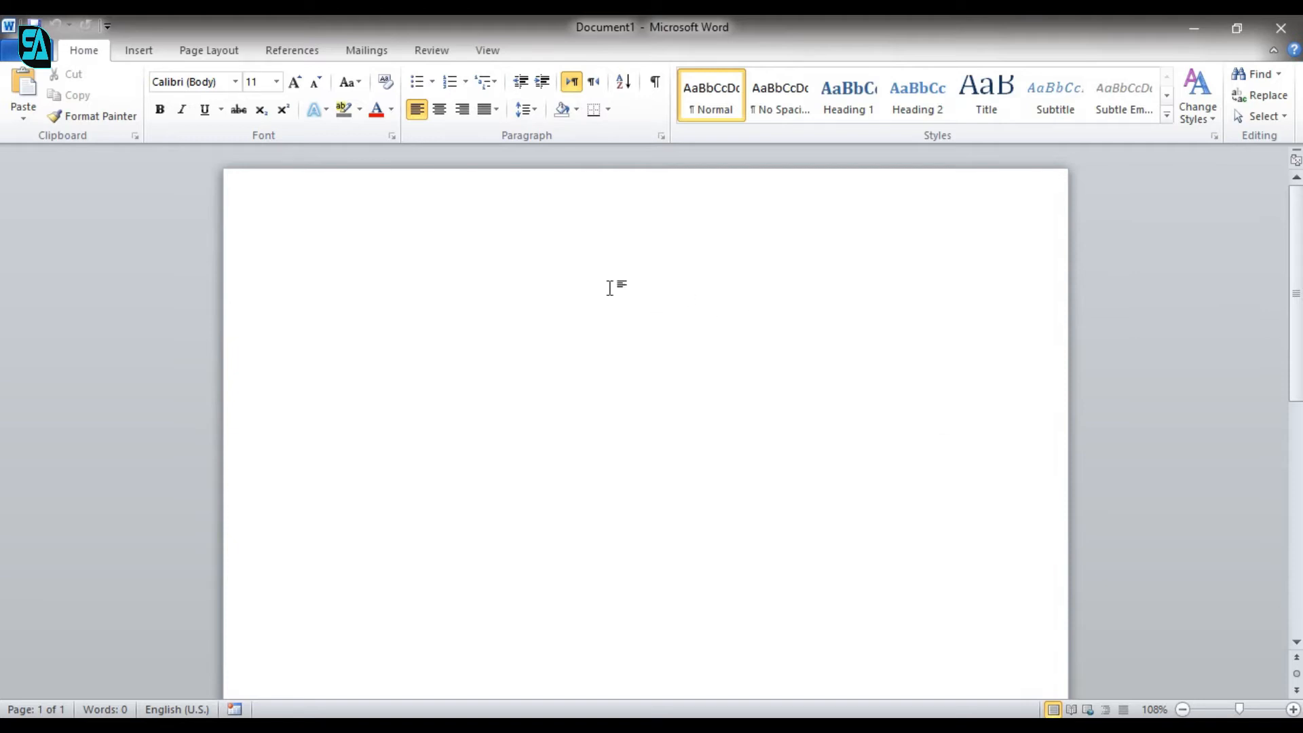
left_click(136, 54)
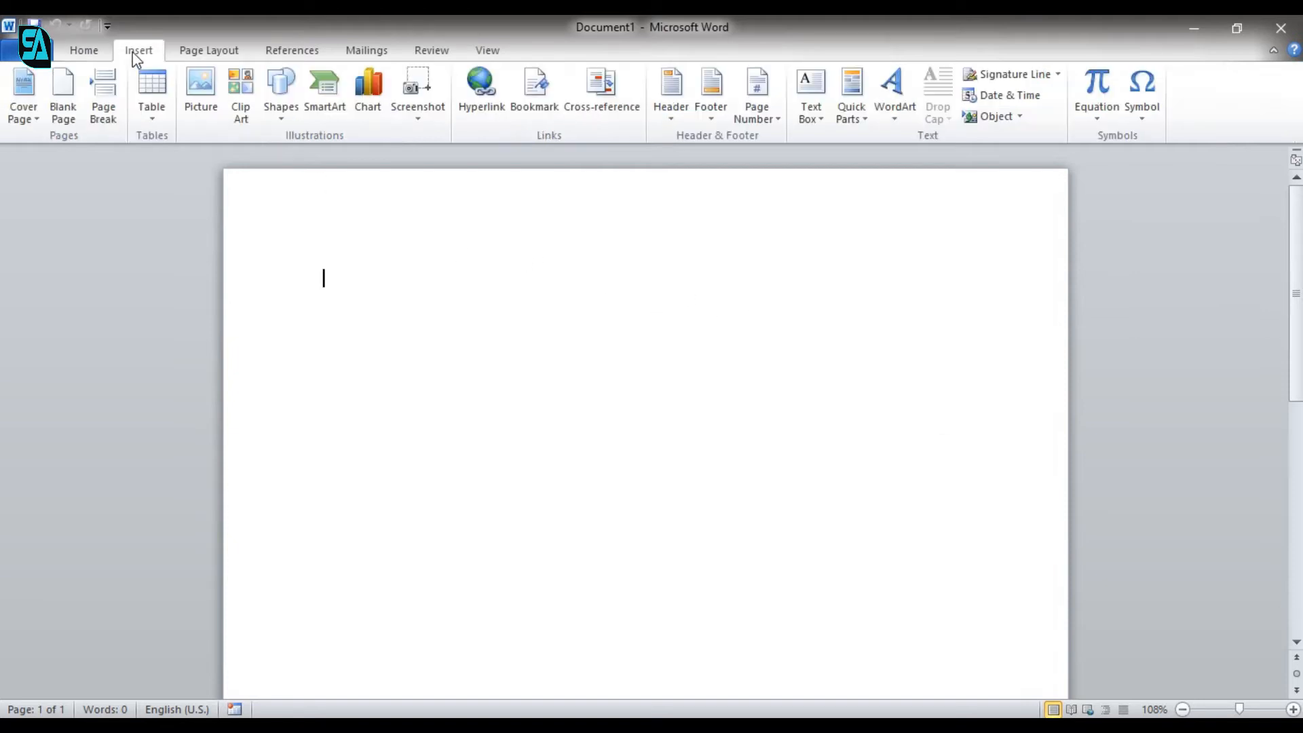
left_click(272, 96)
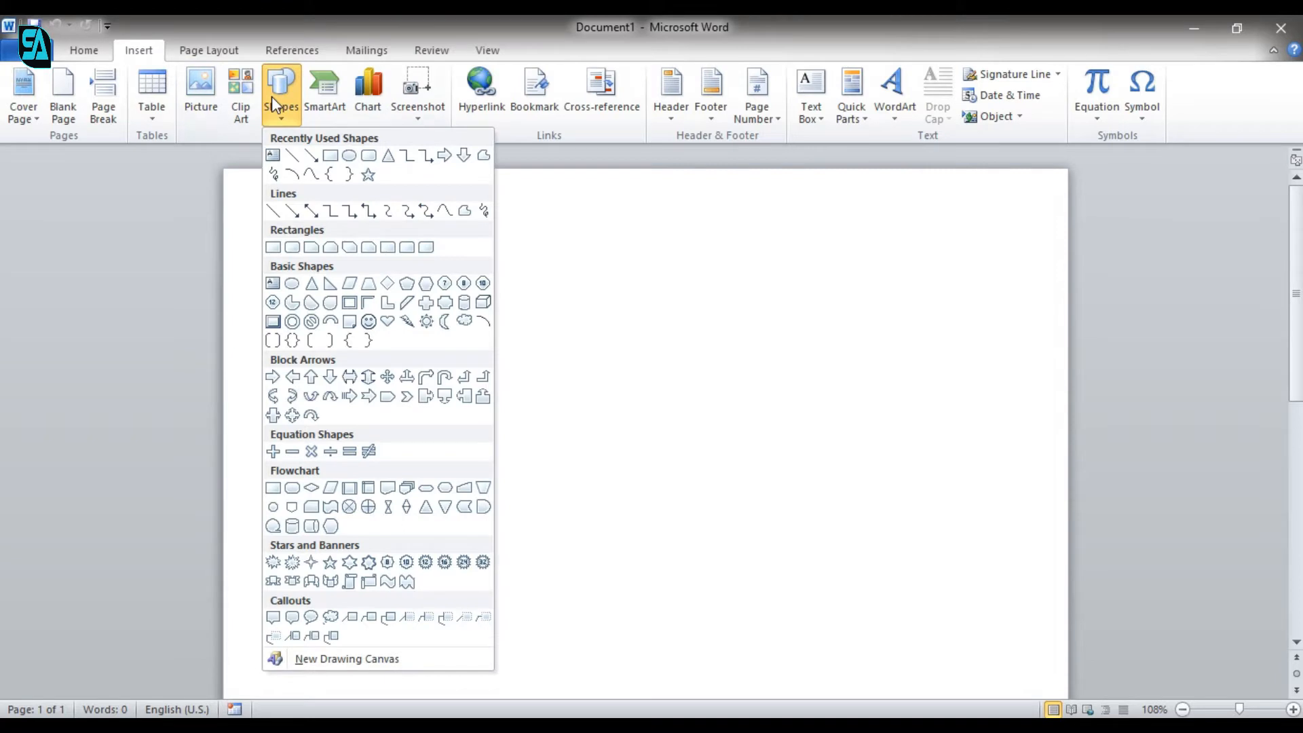
left_click(348, 156)
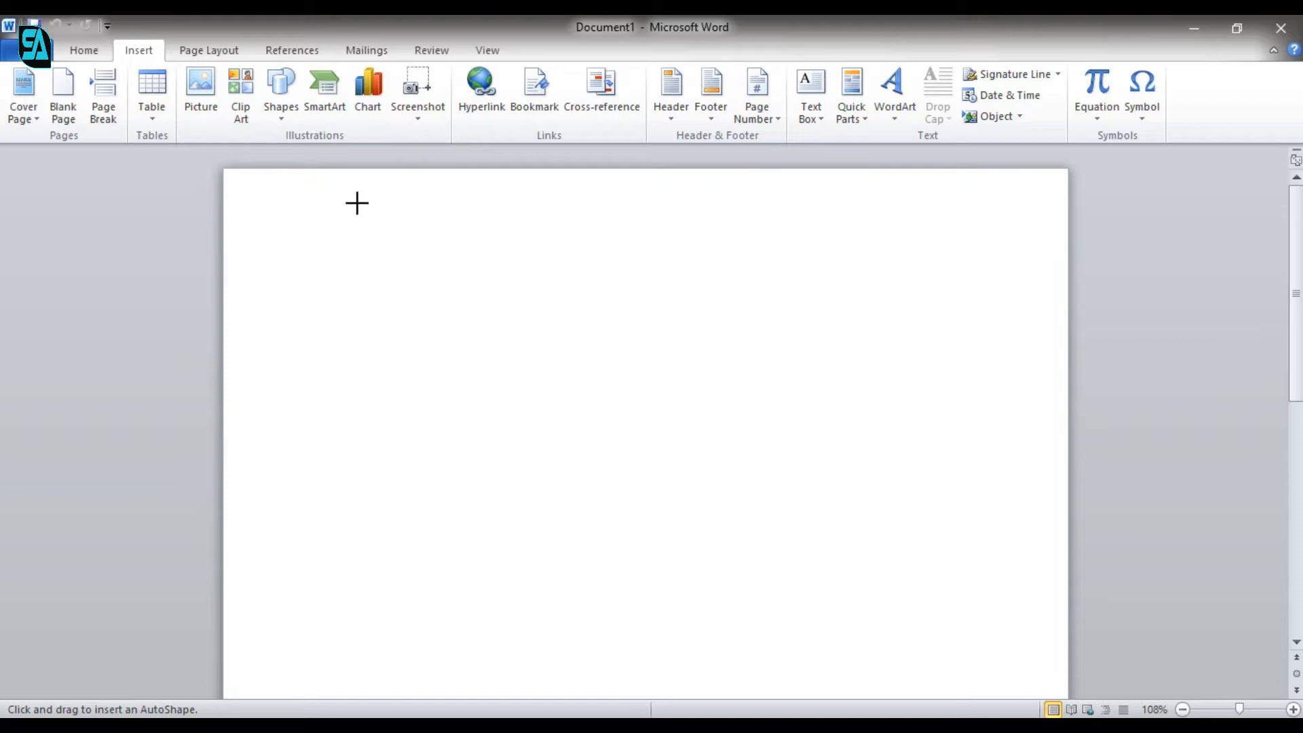
Apply a Box page border with a solid ½ pt line to the whole document.
left_click(234, 52)
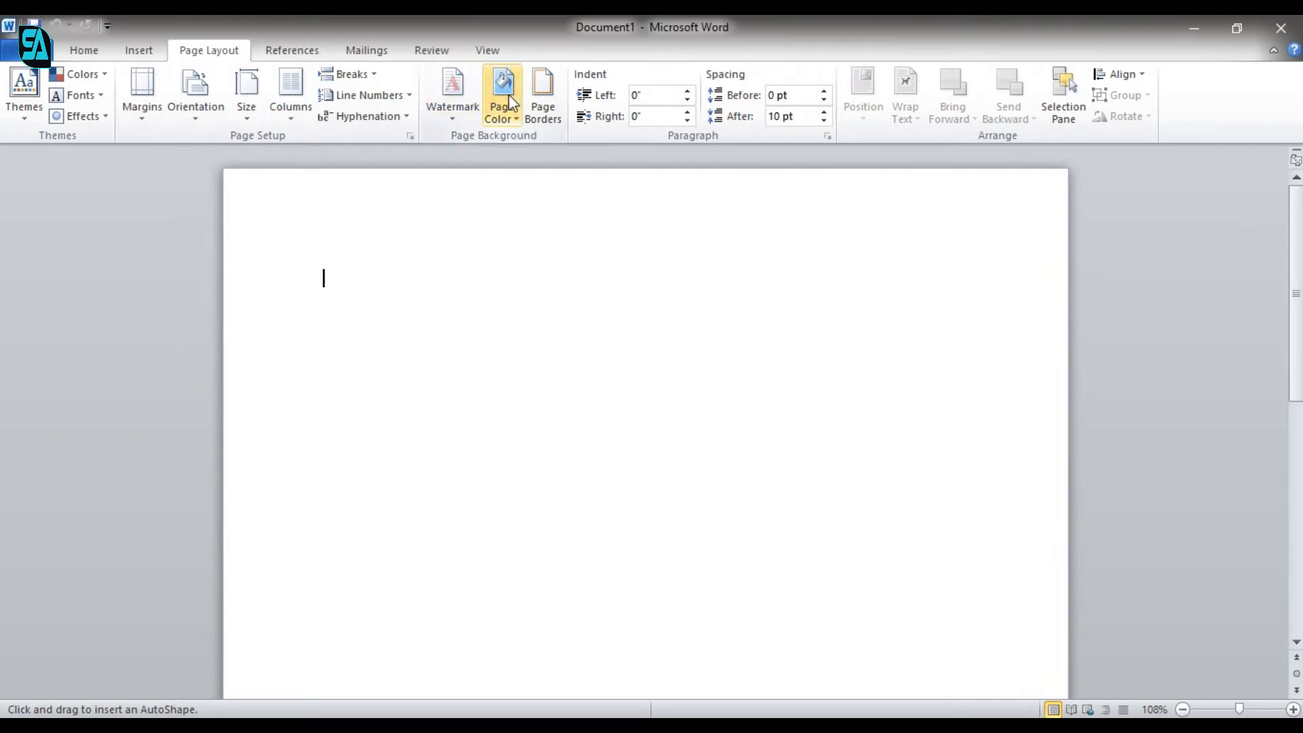
left_click(539, 104)
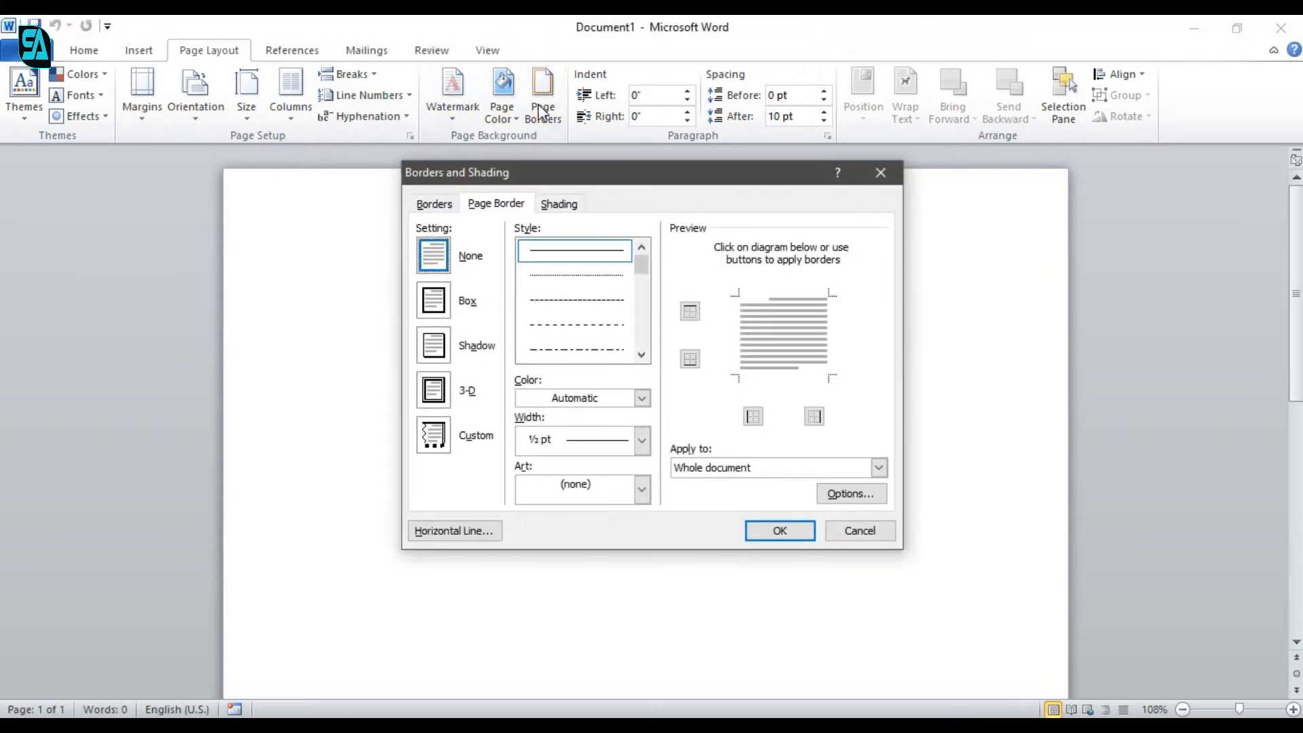
left_click(439, 309)
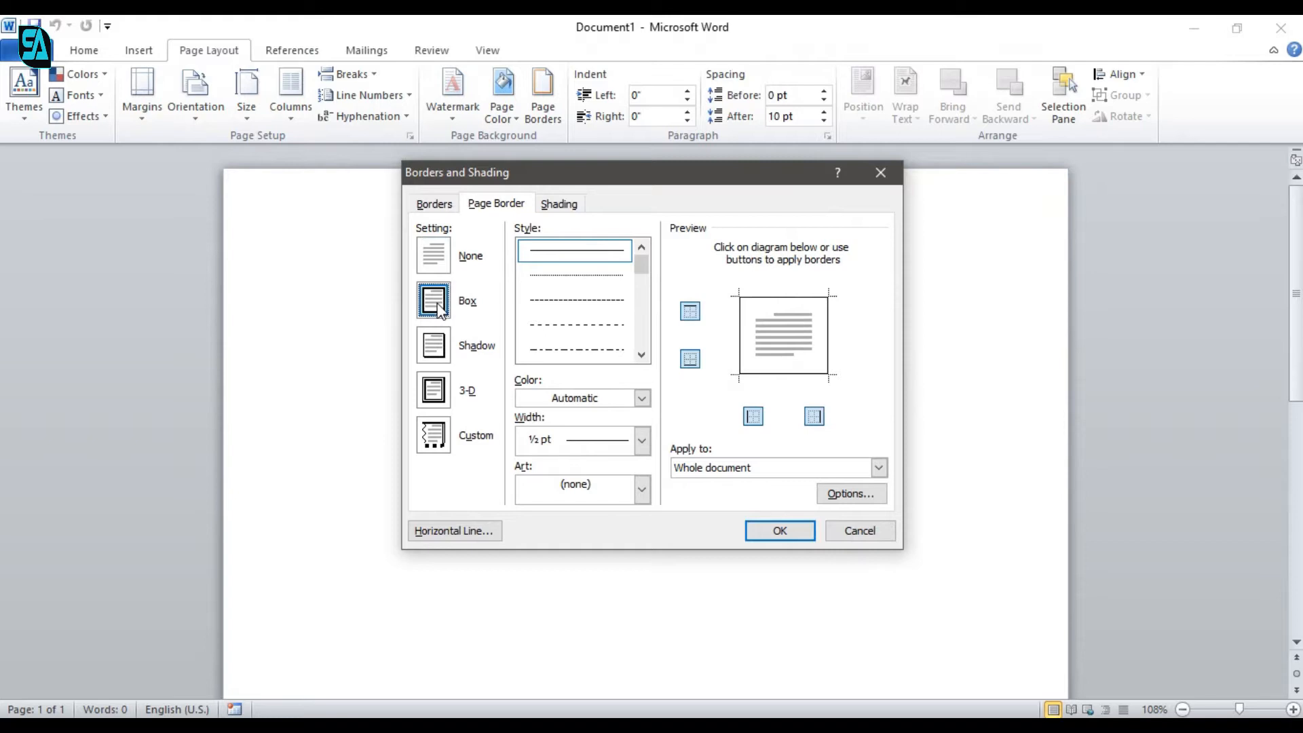
left_click(791, 535)
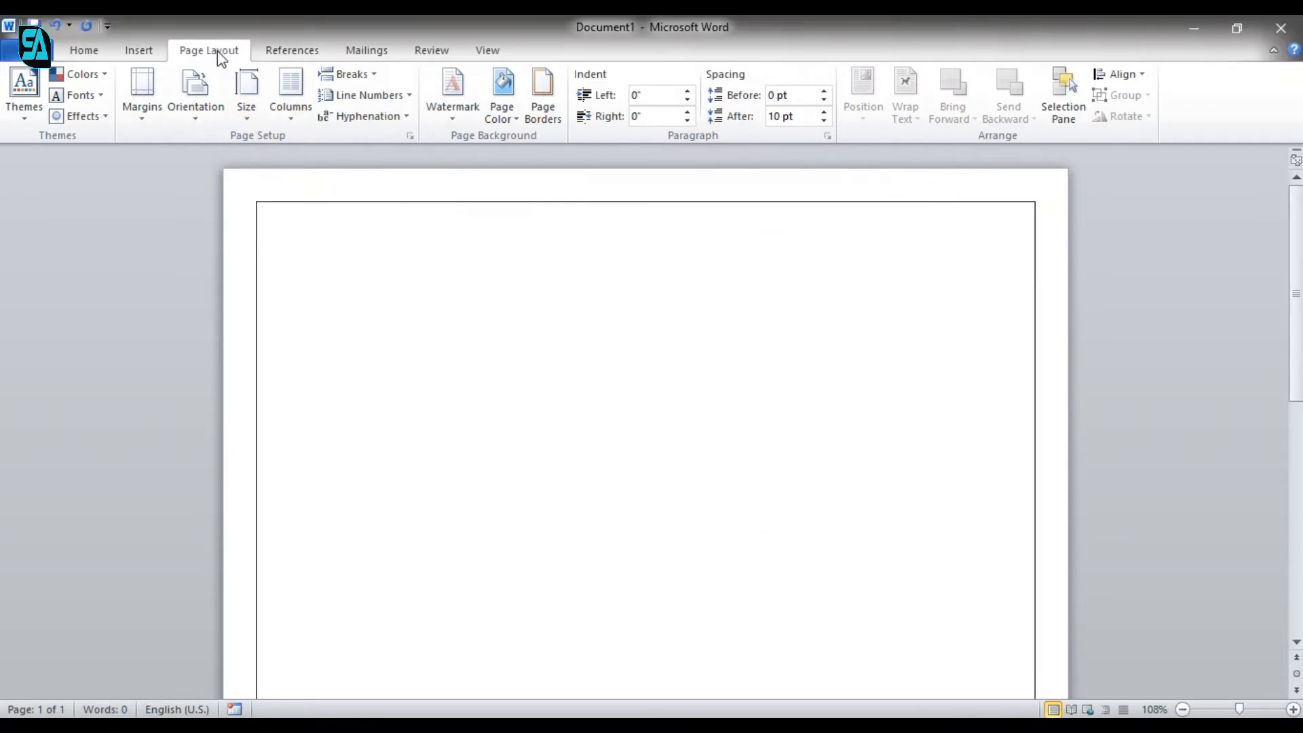
Draw a rectangle about 1.6" high and 1.63" wide near the top of the page, inside the border.
left_click(139, 51)
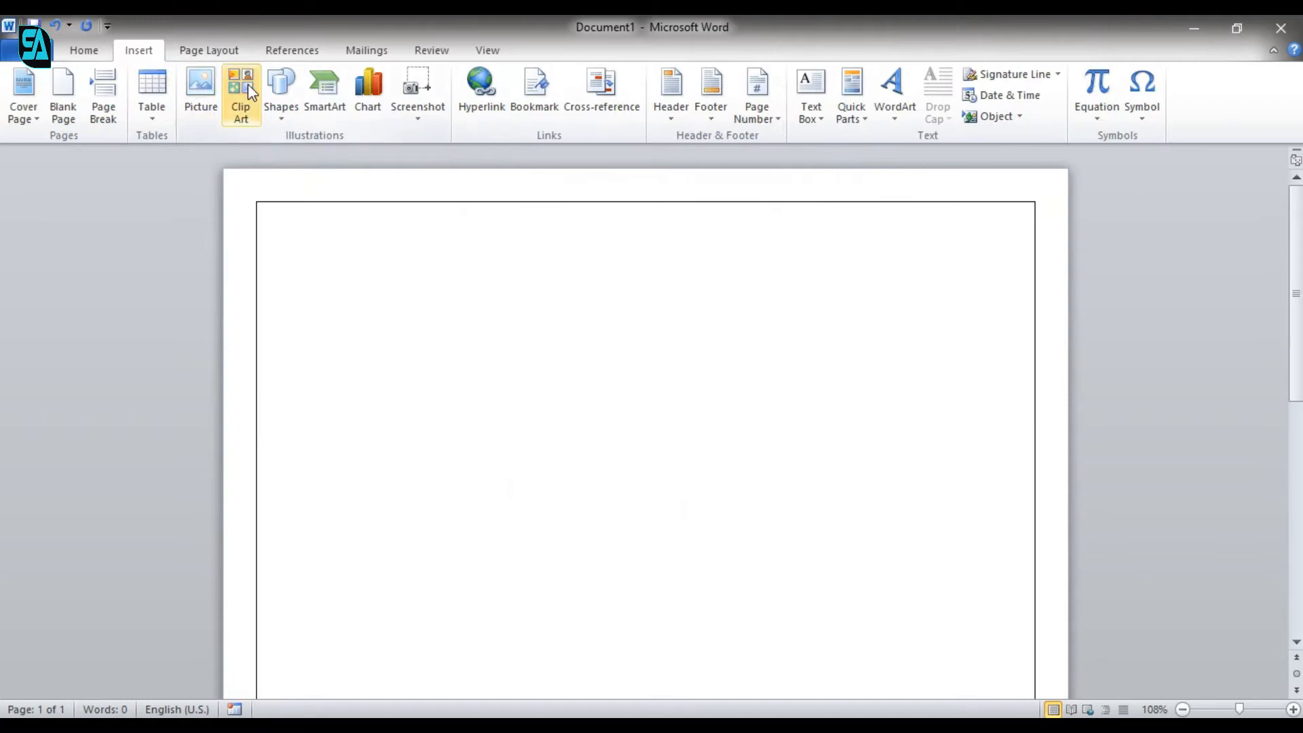
left_click(279, 90)
left_click(330, 156)
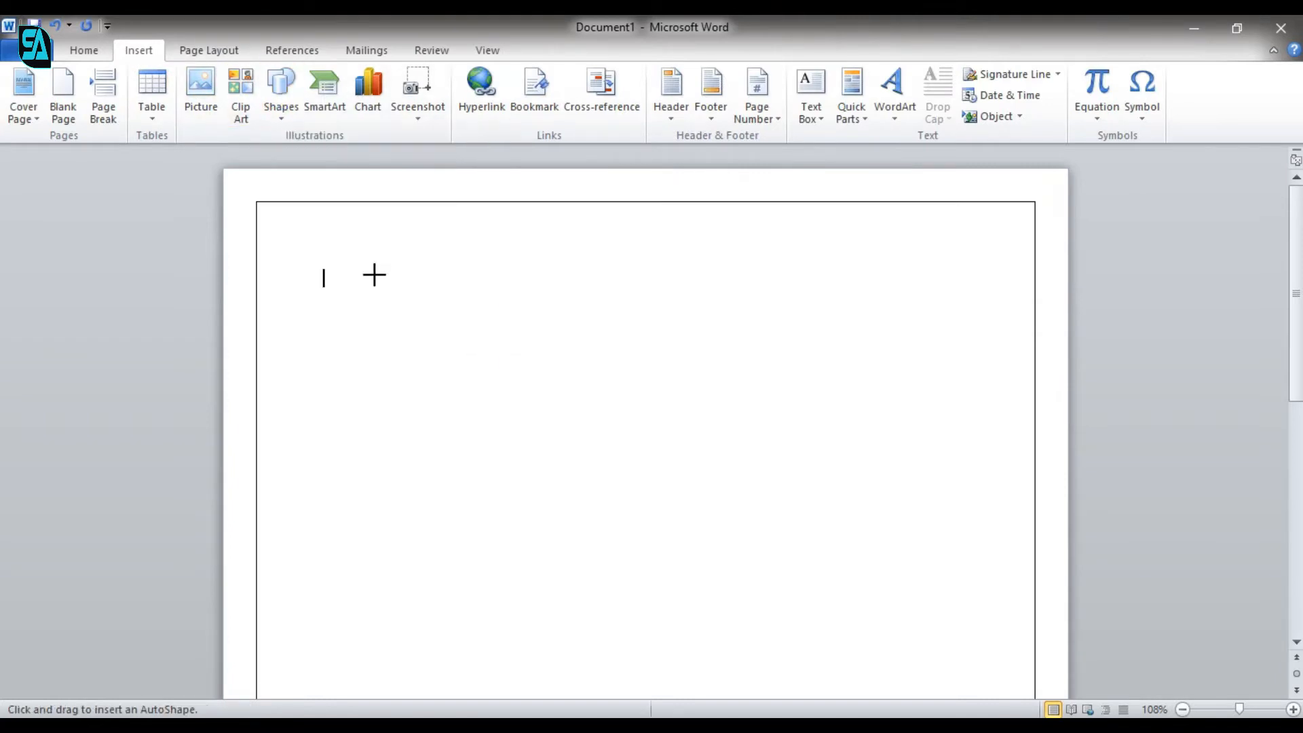
left_click_drag(392, 222, 554, 382)
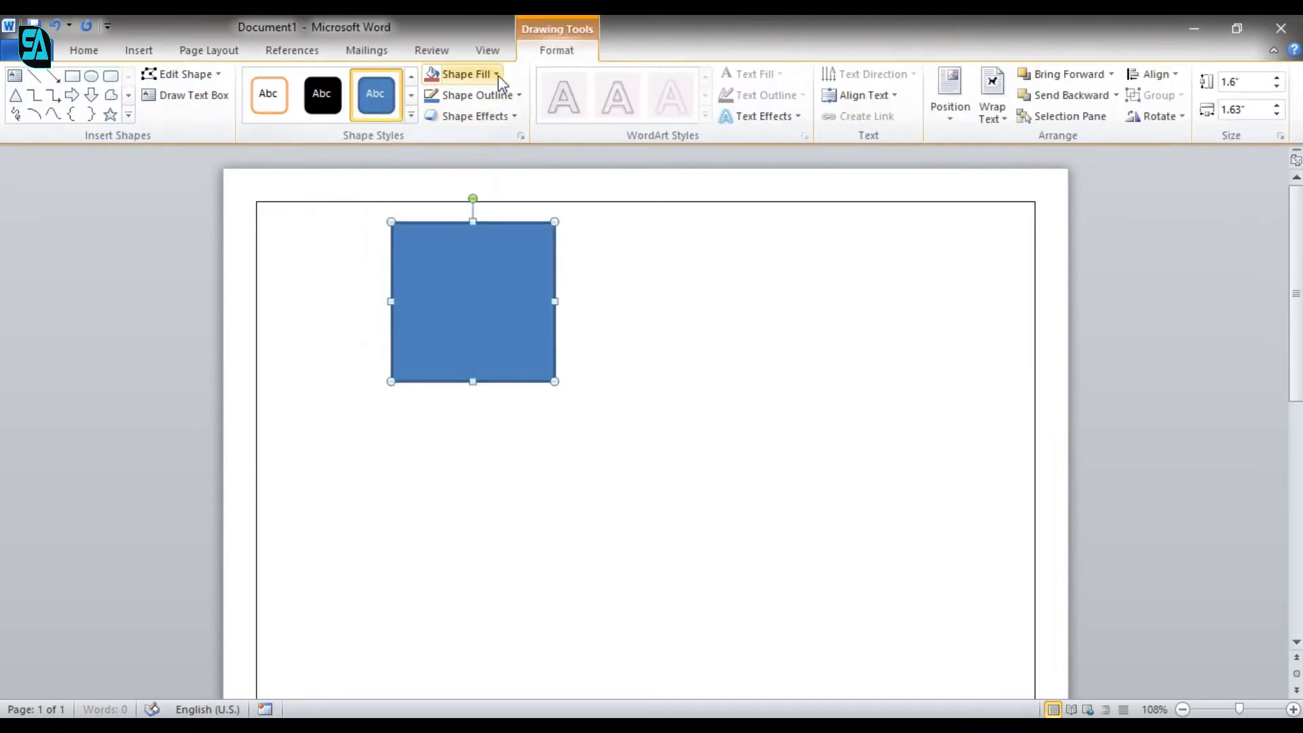
Fill the rectangle with the NEW LOGO picture from the ID CARD folder on the Desktop.
left_click(495, 74)
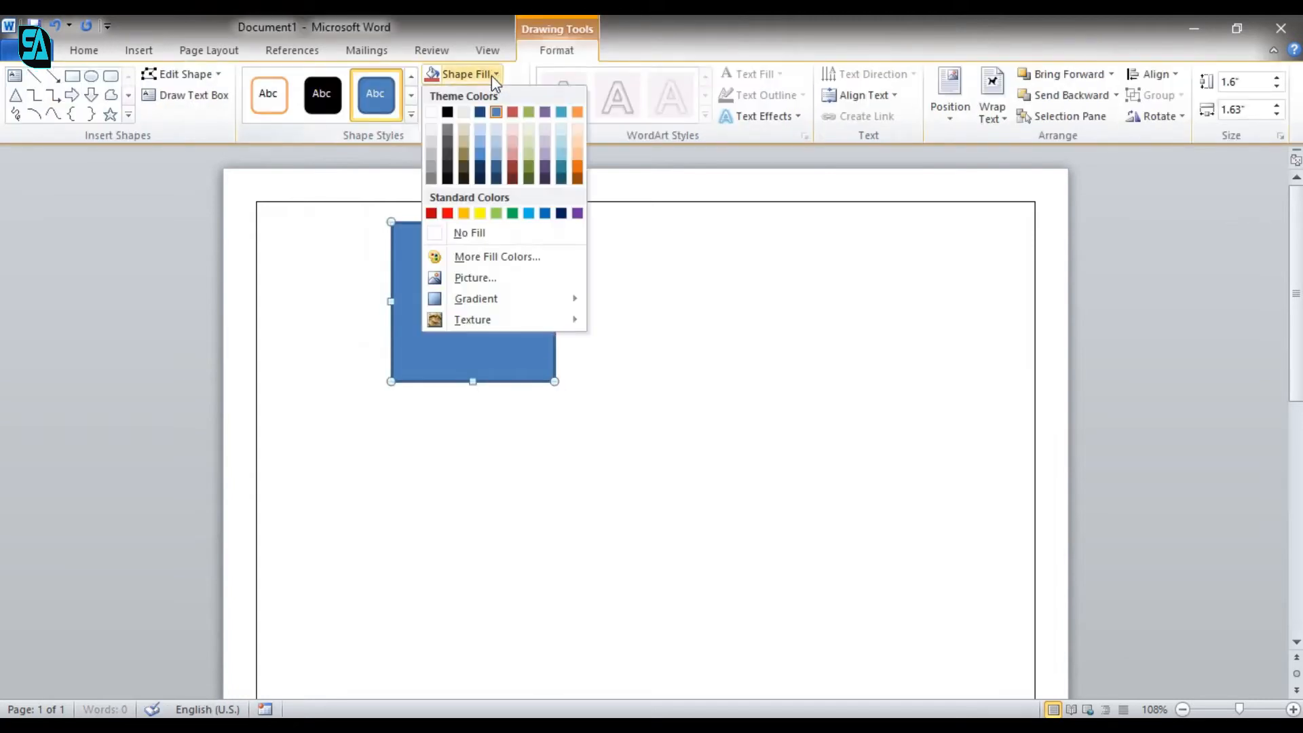
left_click(477, 278)
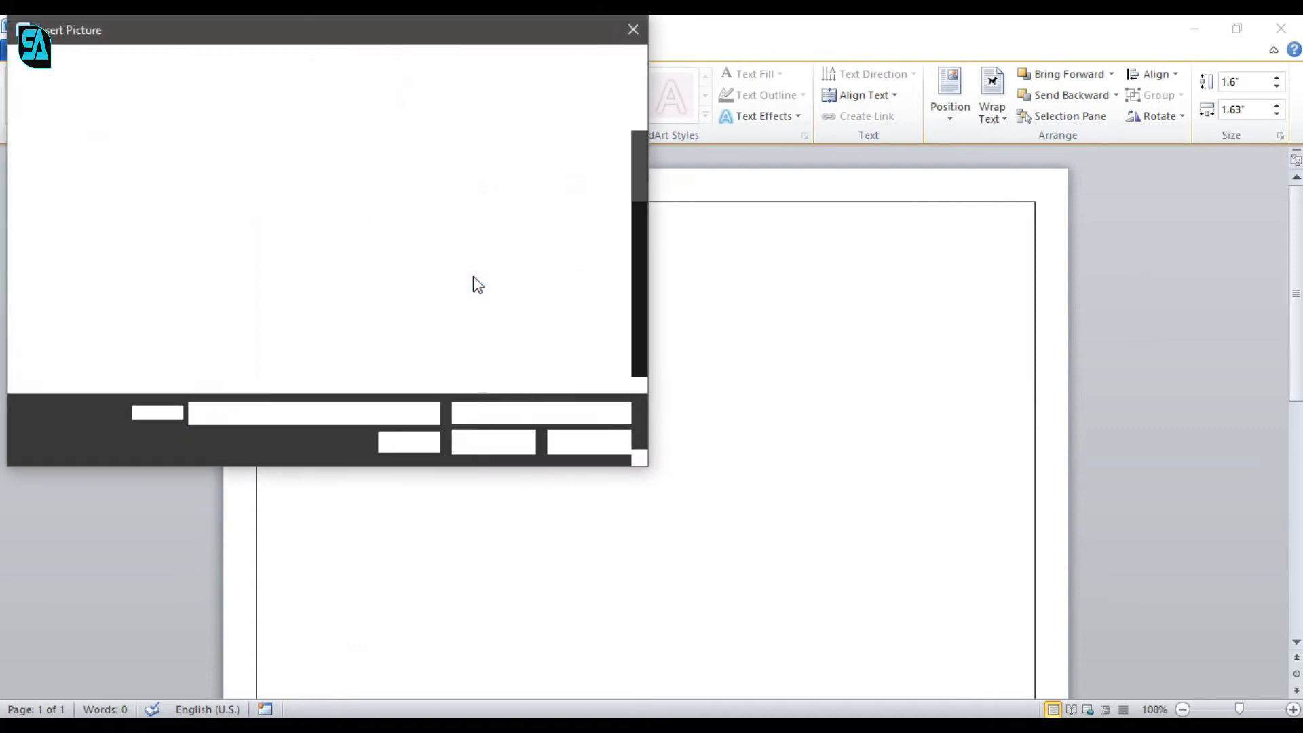
left_click(117, 181)
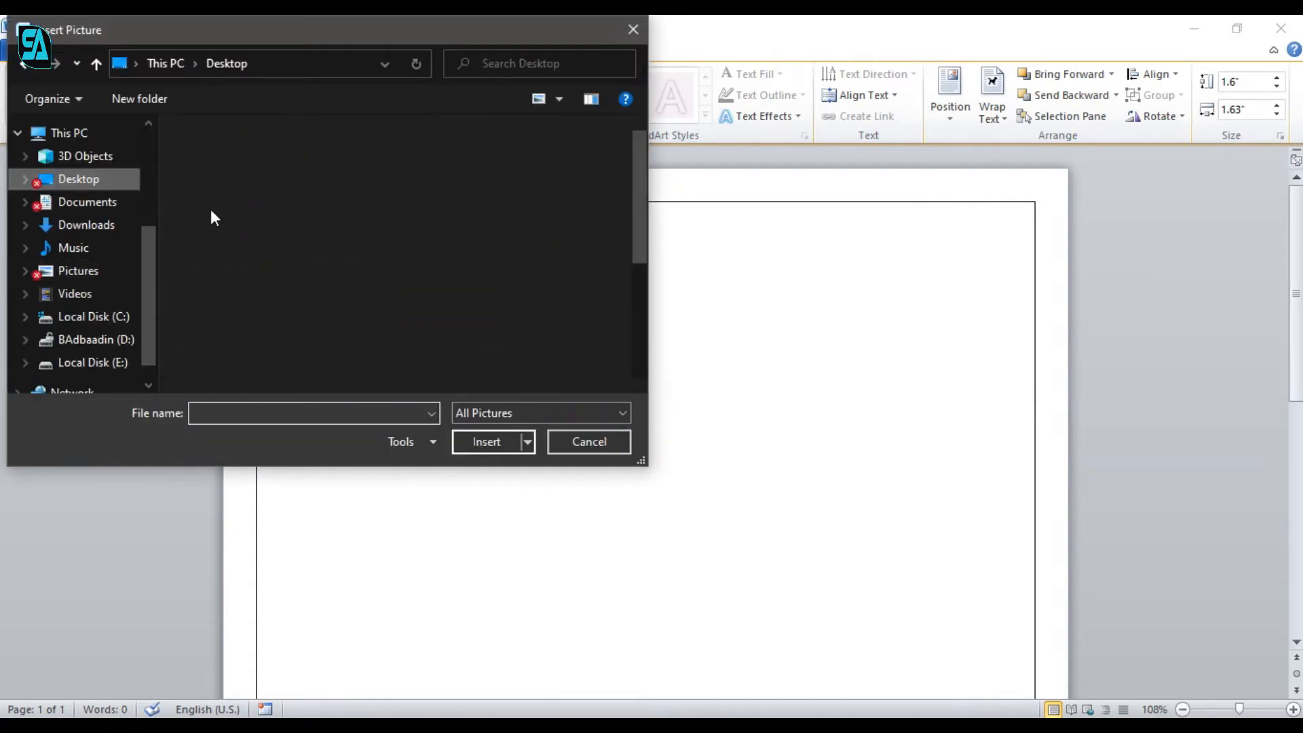
left_click(230, 243)
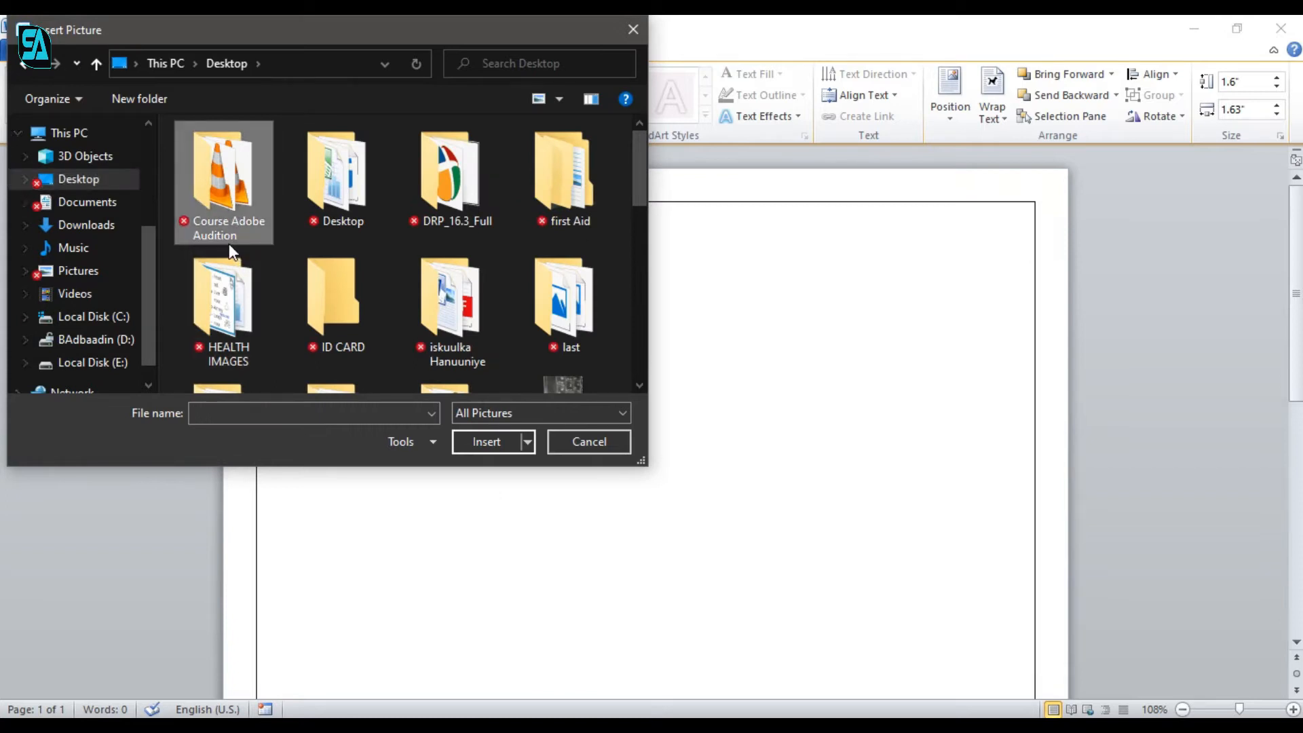
key("i")
double_click(333, 335)
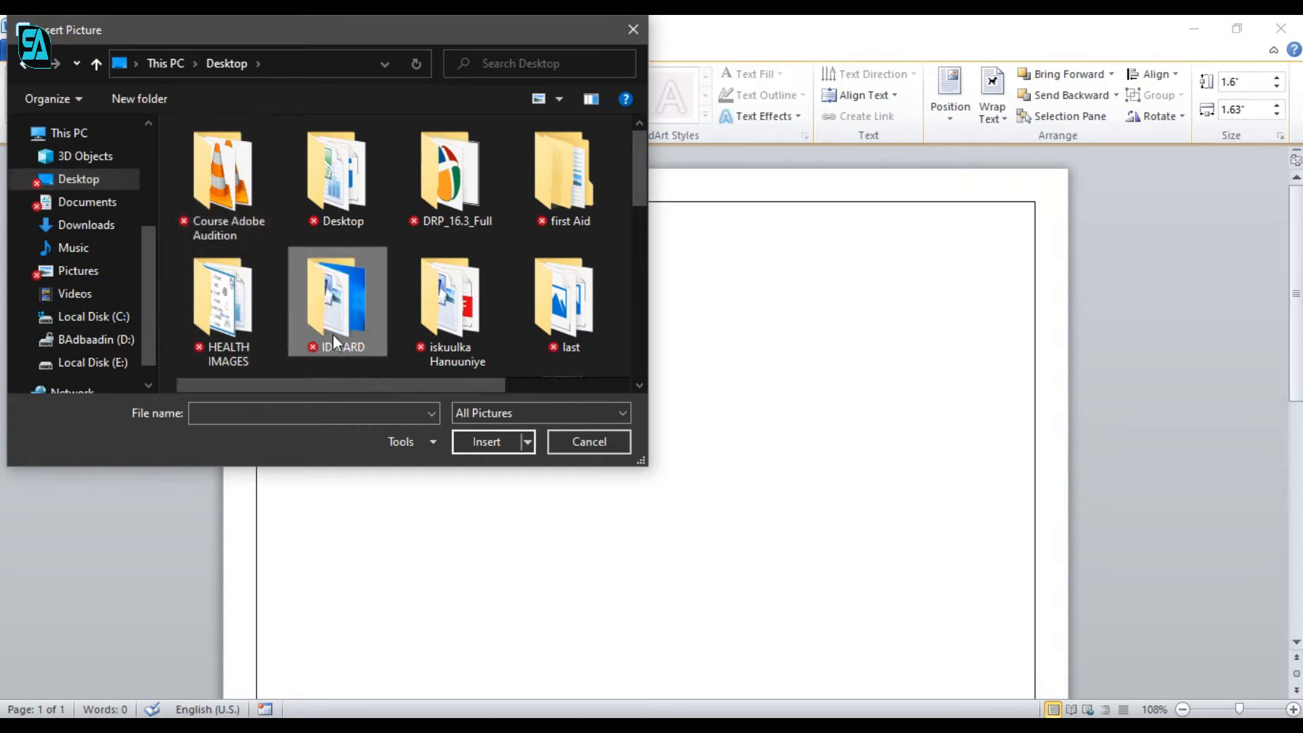
left_click(242, 174)
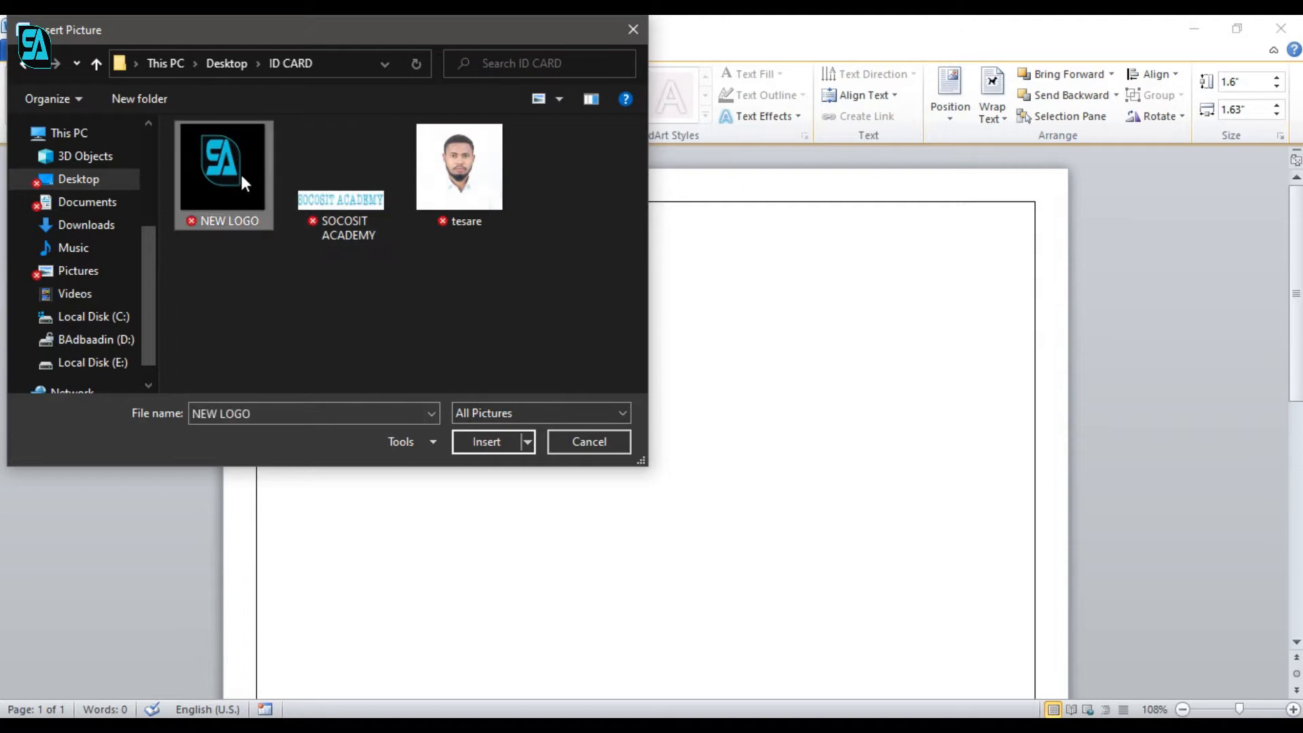
left_click(475, 440)
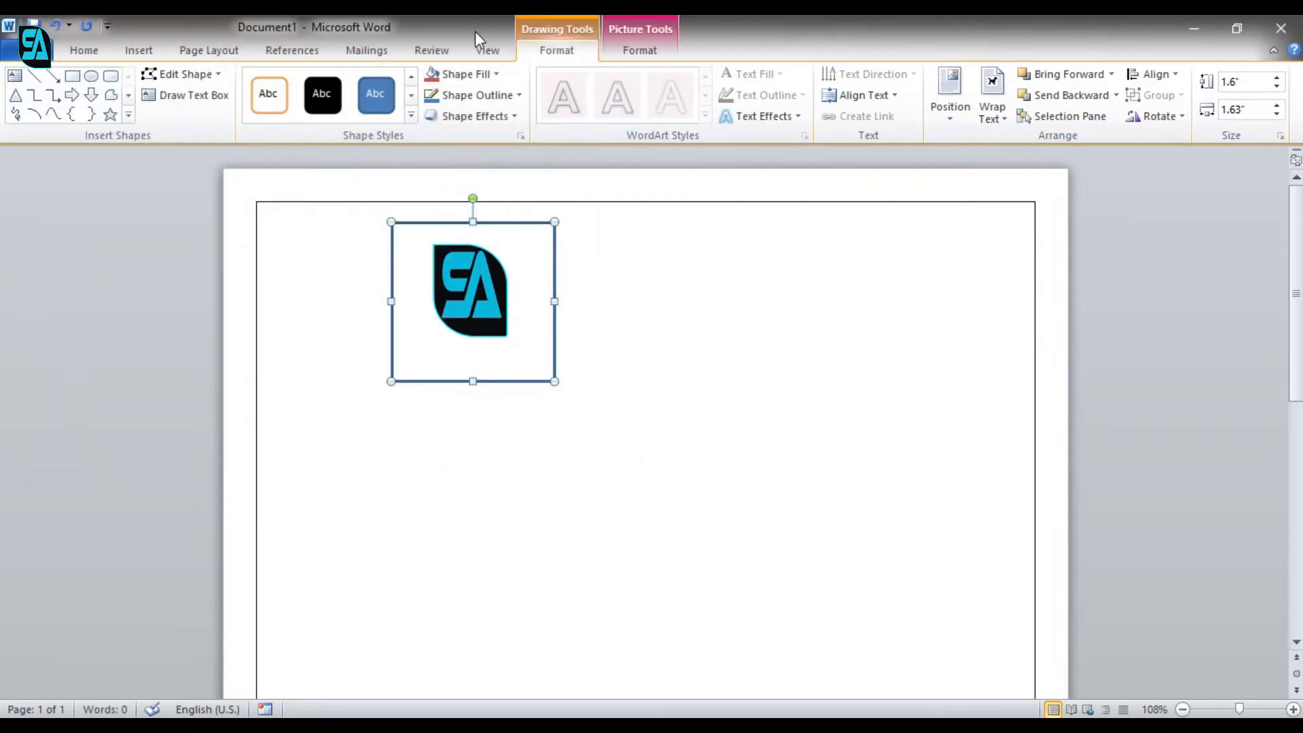
Remove the logo shape's outline and move the shape slightly up and to the left.
left_click(503, 96)
left_click(500, 256)
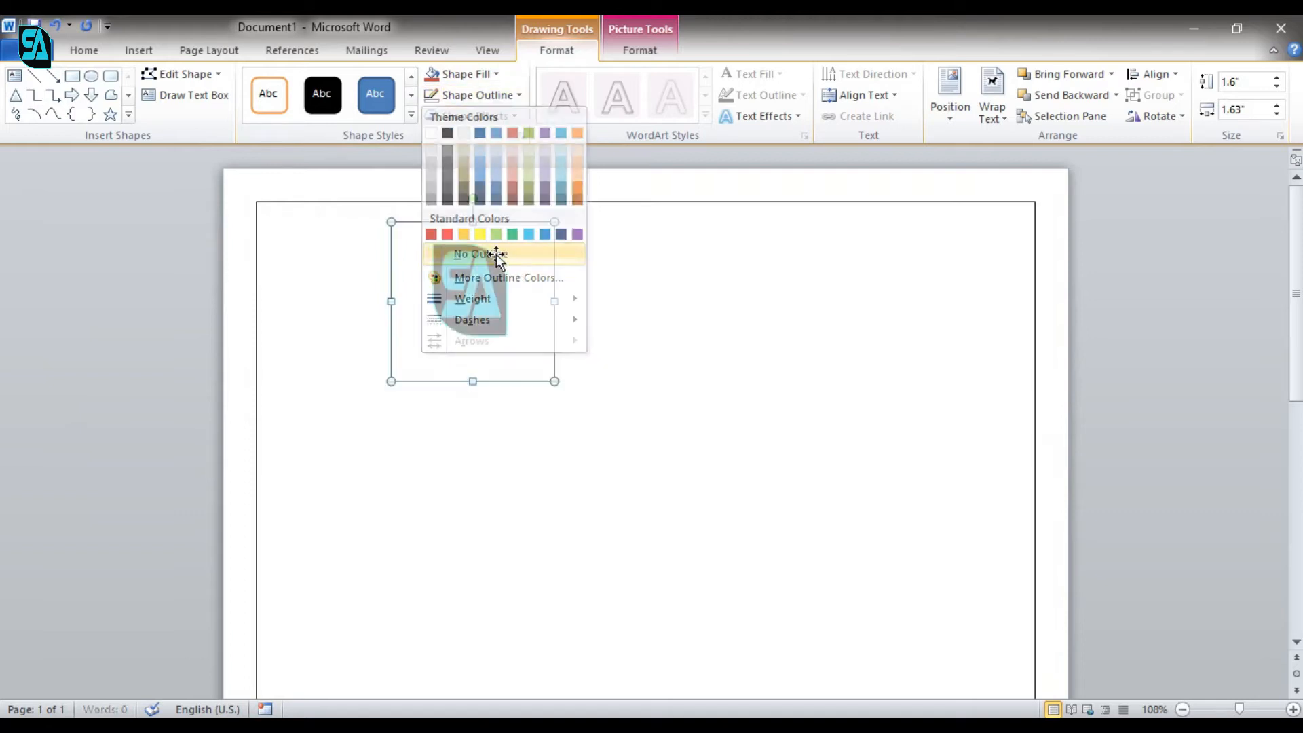
left_click_drag(464, 285, 459, 275)
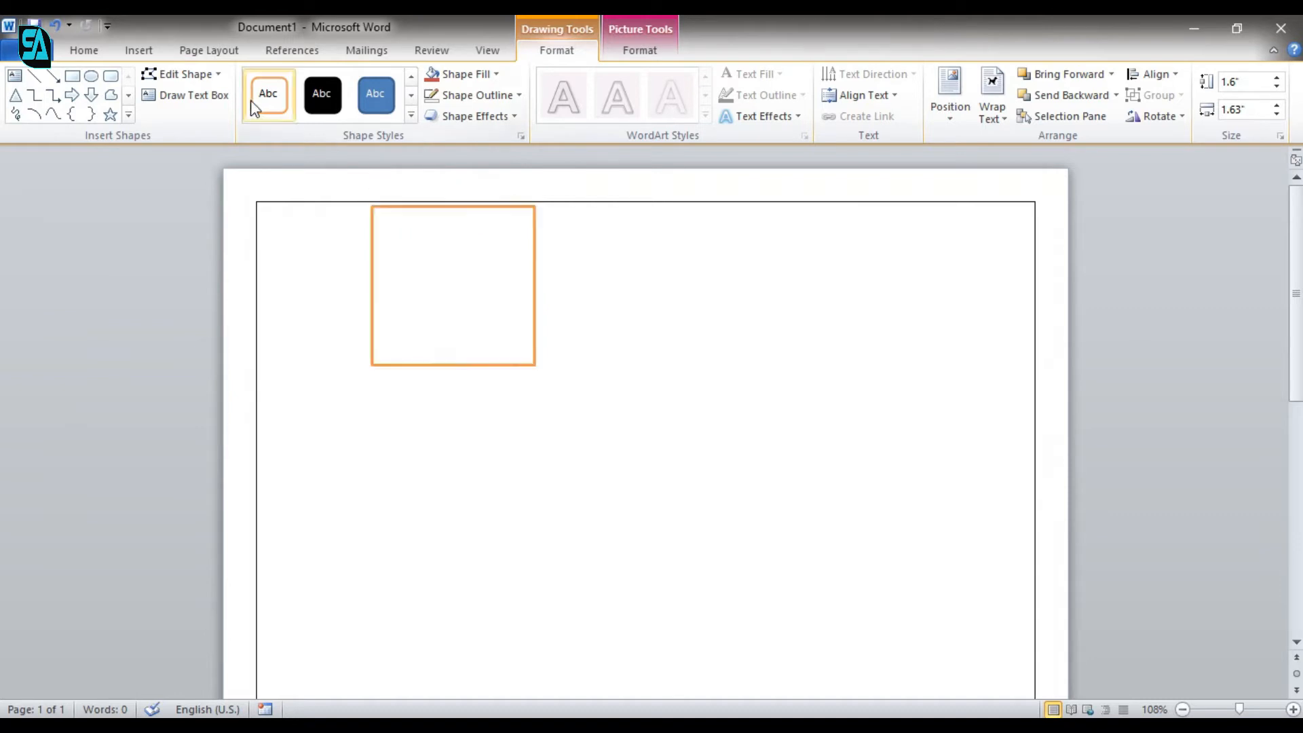
Draw a text box about 0.95" high and 4.41" wide to the right of the logo and enter SOCOSIT ACADEMY.
left_click(15, 75)
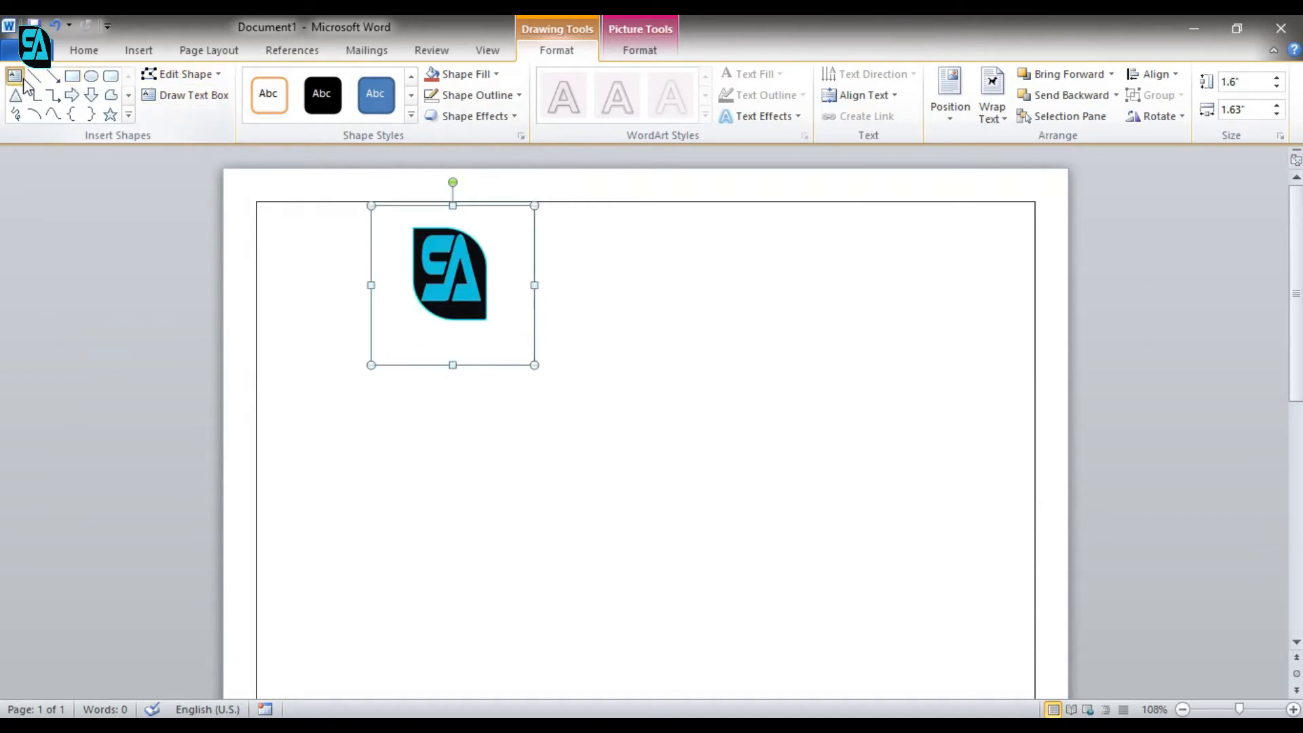
left_click_drag(542, 218, 981, 313)
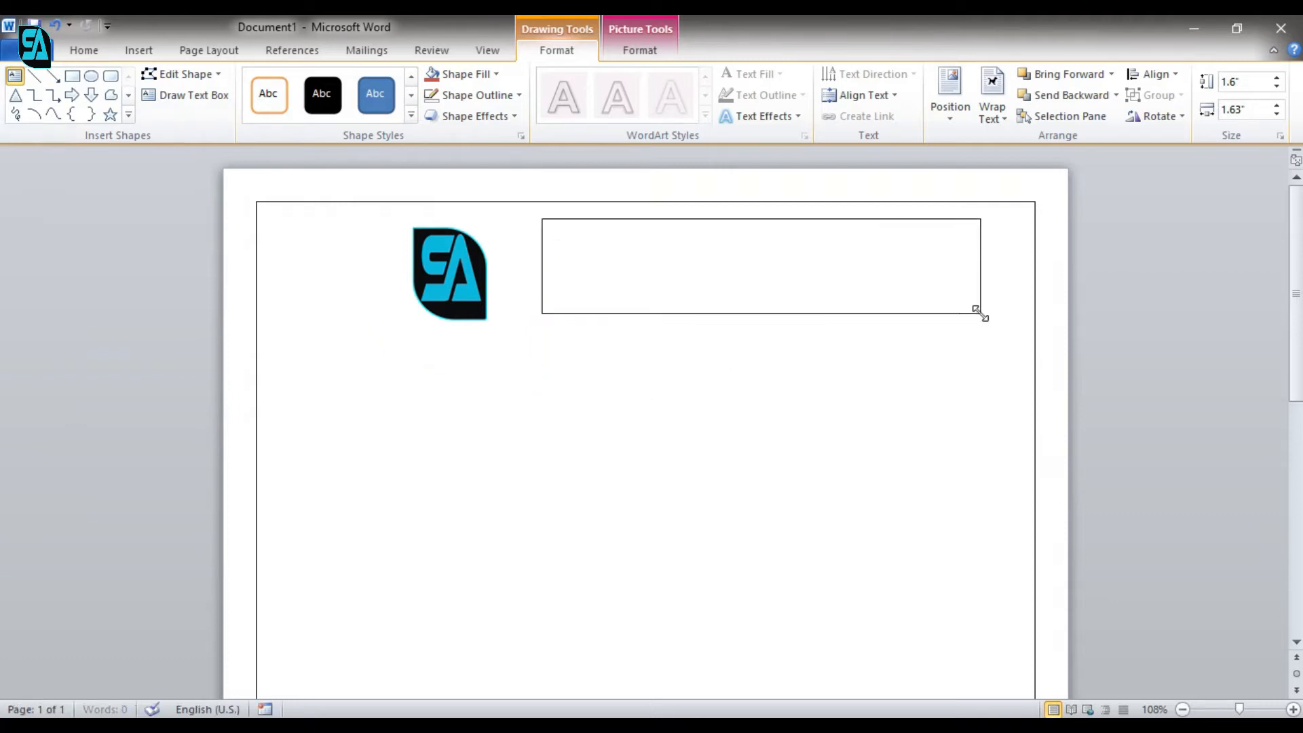
type("socos")
type("IT A")
type("CA")
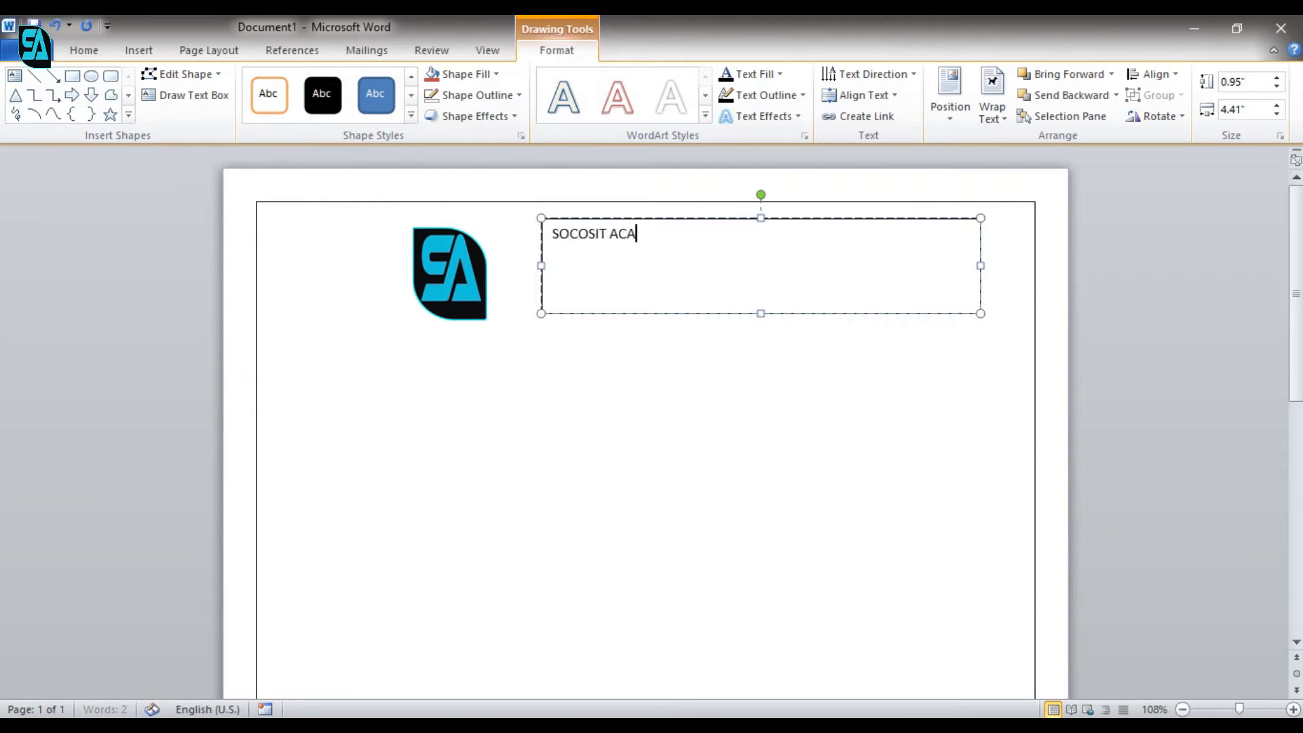
type("DEMY")
Center the SOCOSIT ACADEMY title in its text box and set its font to Times New Roman.
key("ctrl+a")
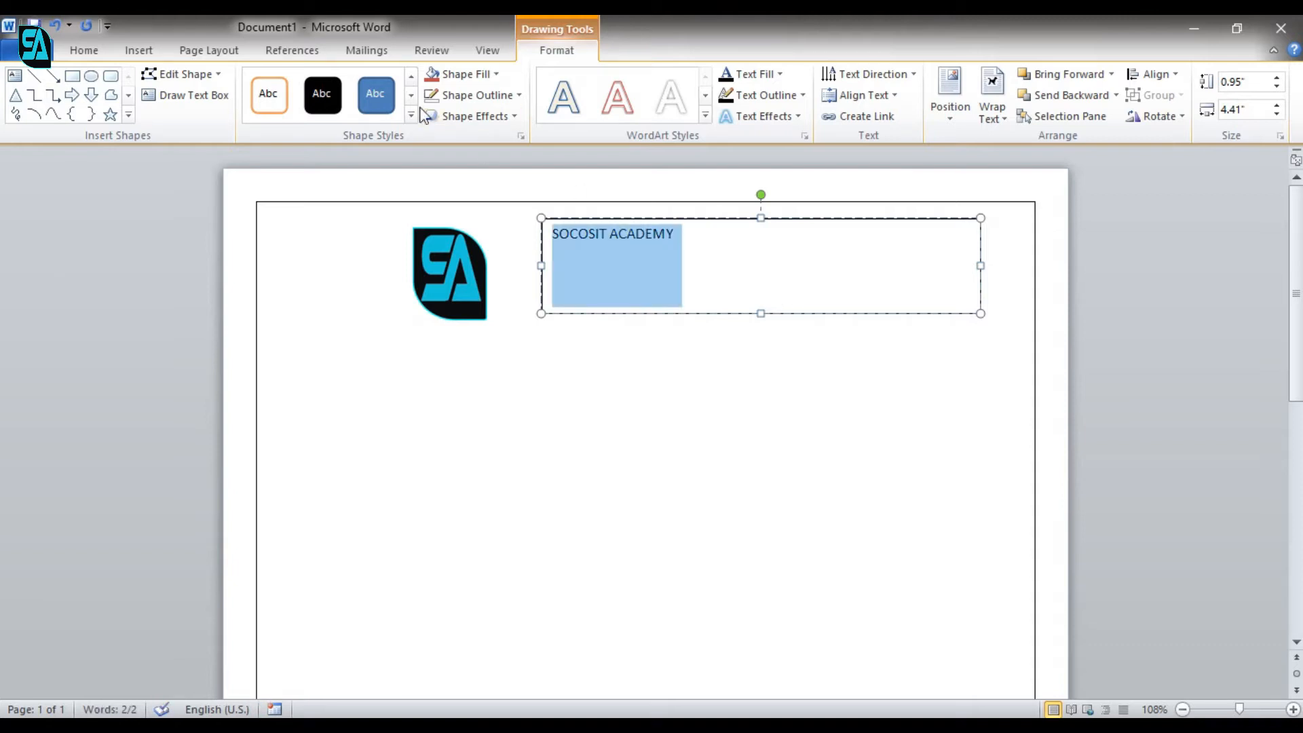
left_click(85, 51)
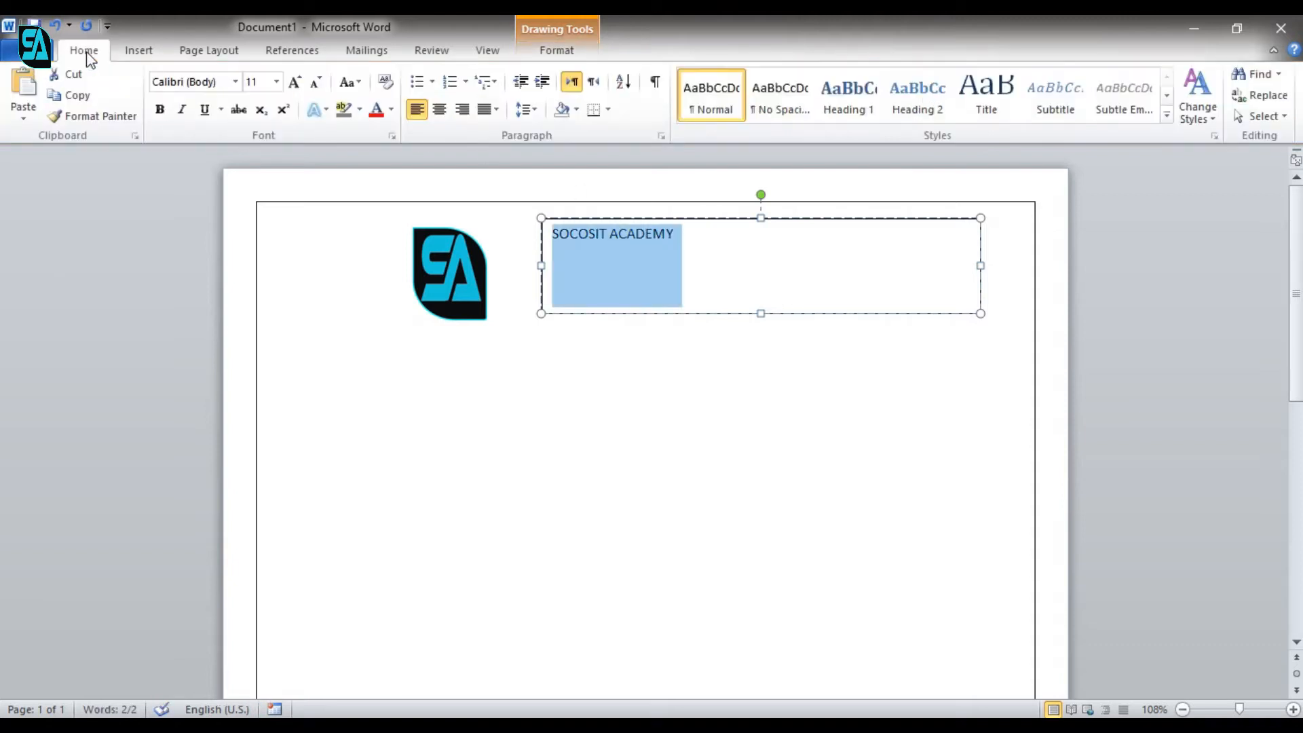
left_click(439, 110)
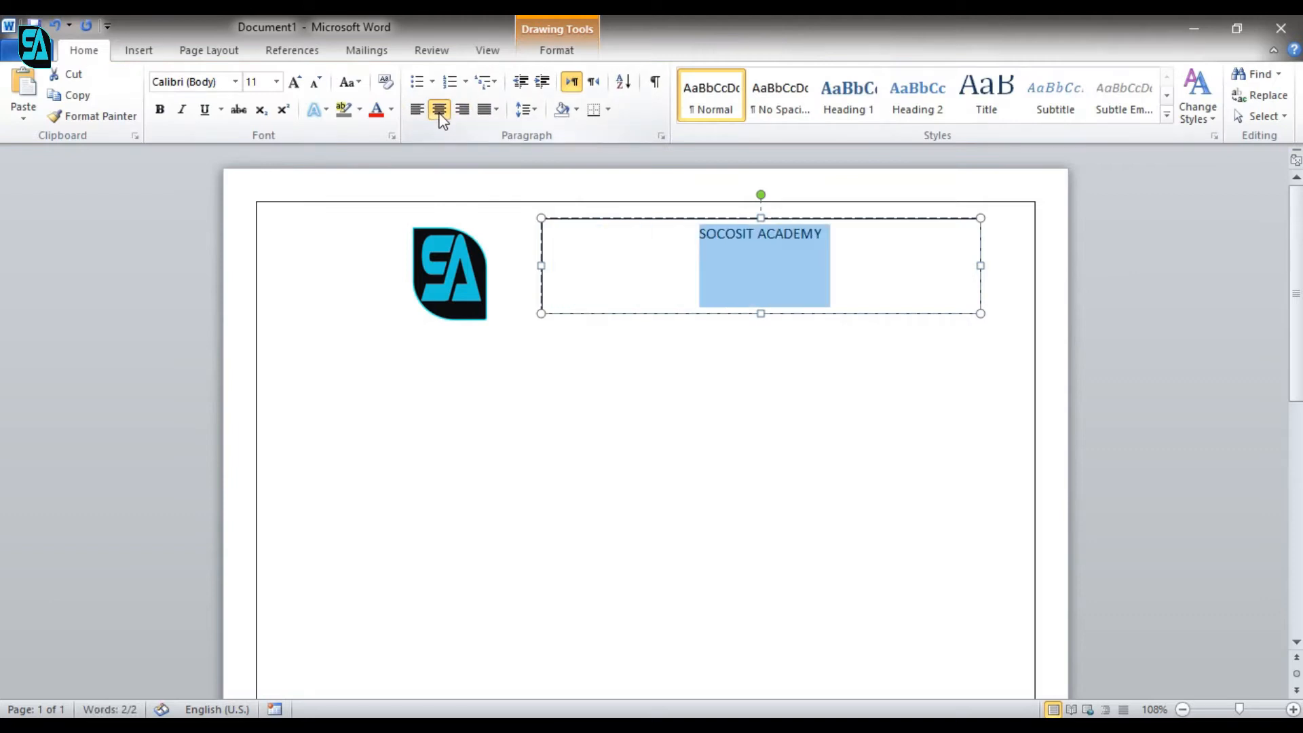
left_click(193, 82)
type("Times New Roman")
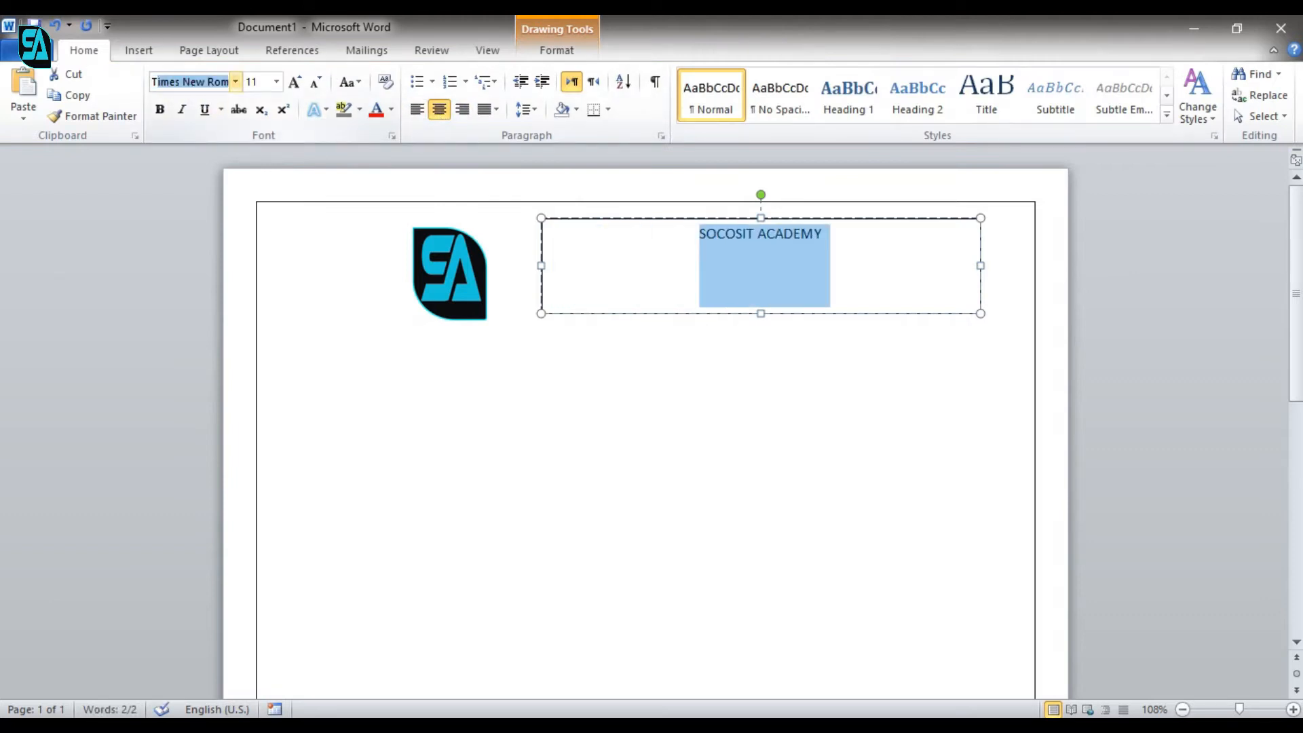
key("Return")
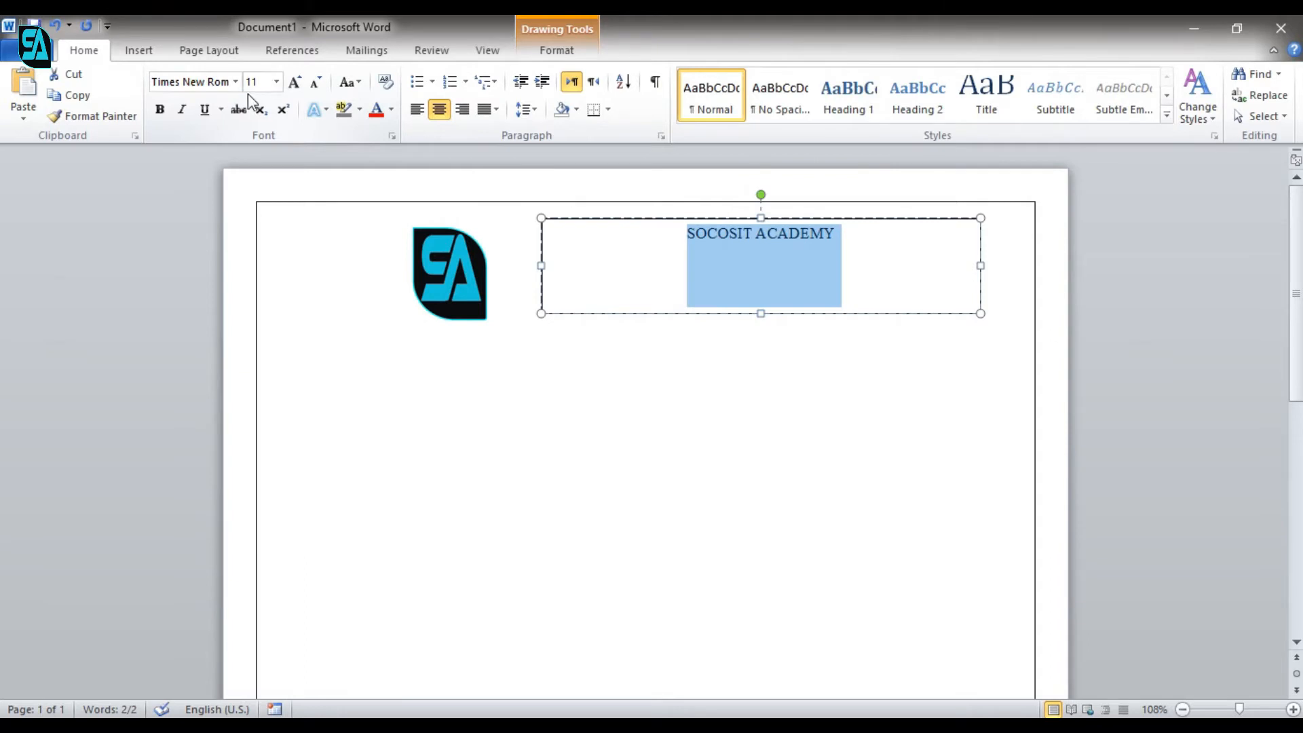
Increase the SOCOSIT ACADEMY title's font size to 36 pt.
left_click(295, 83)
left_click(294, 82)
left_click(295, 82)
left_click(295, 83)
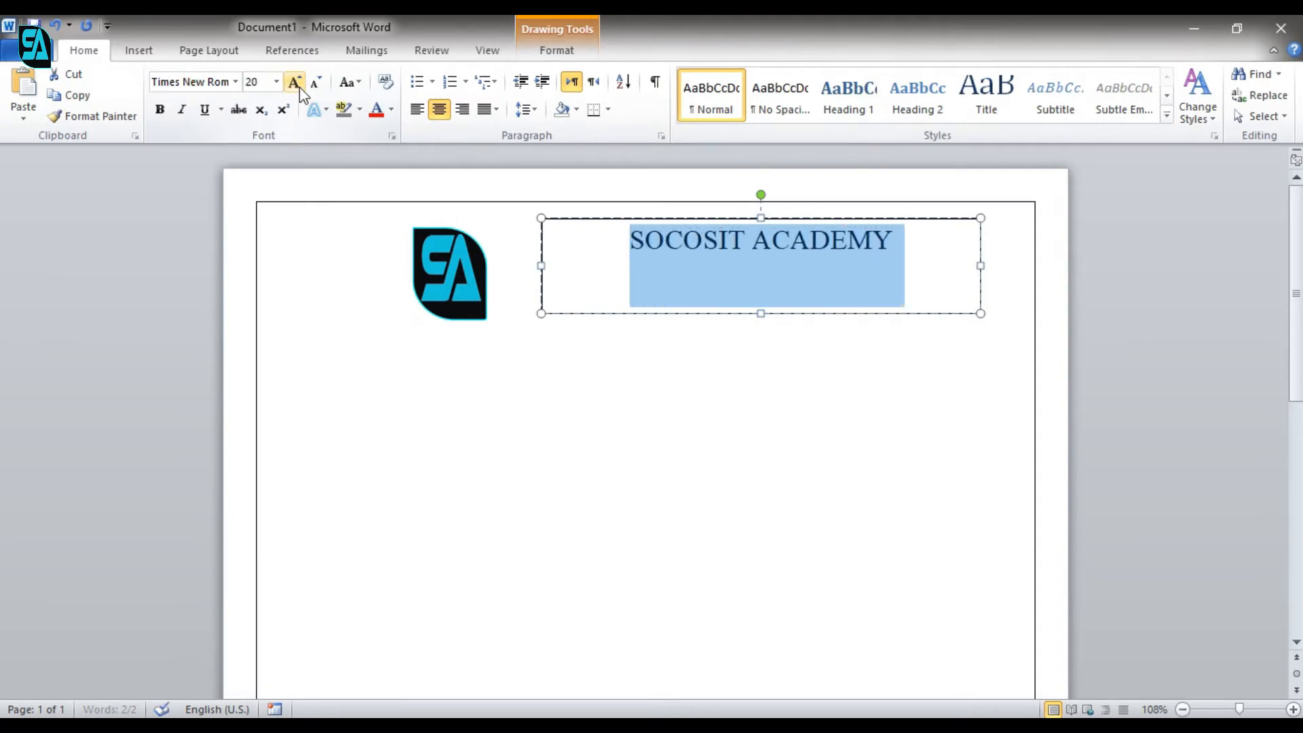
left_click(295, 82)
left_click(295, 83)
left_click(294, 82)
left_click(295, 82)
left_click(299, 86)
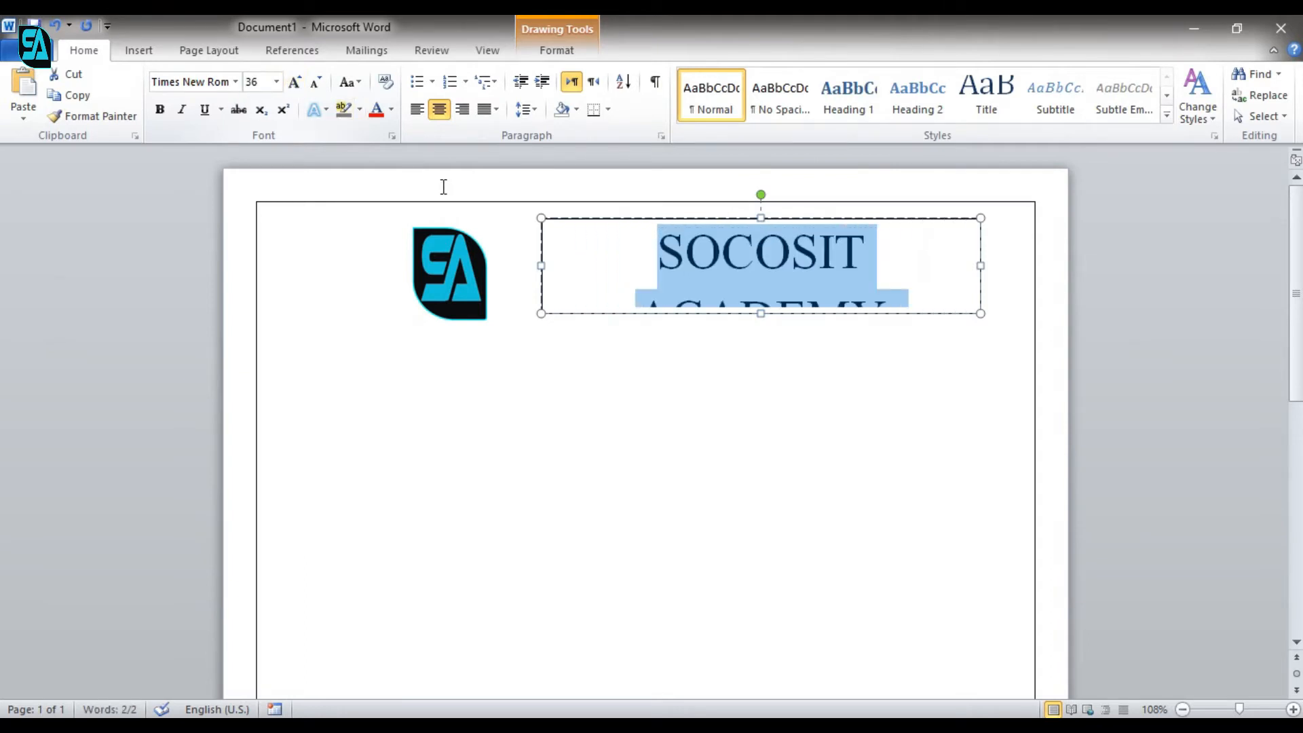
Move the logo farther left and widen the title's text box on both sides to fit SOCOSIT ACADEMY on one line.
left_click(453, 272)
left_click_drag(458, 272, 397, 265)
left_click(534, 280)
left_click(541, 283)
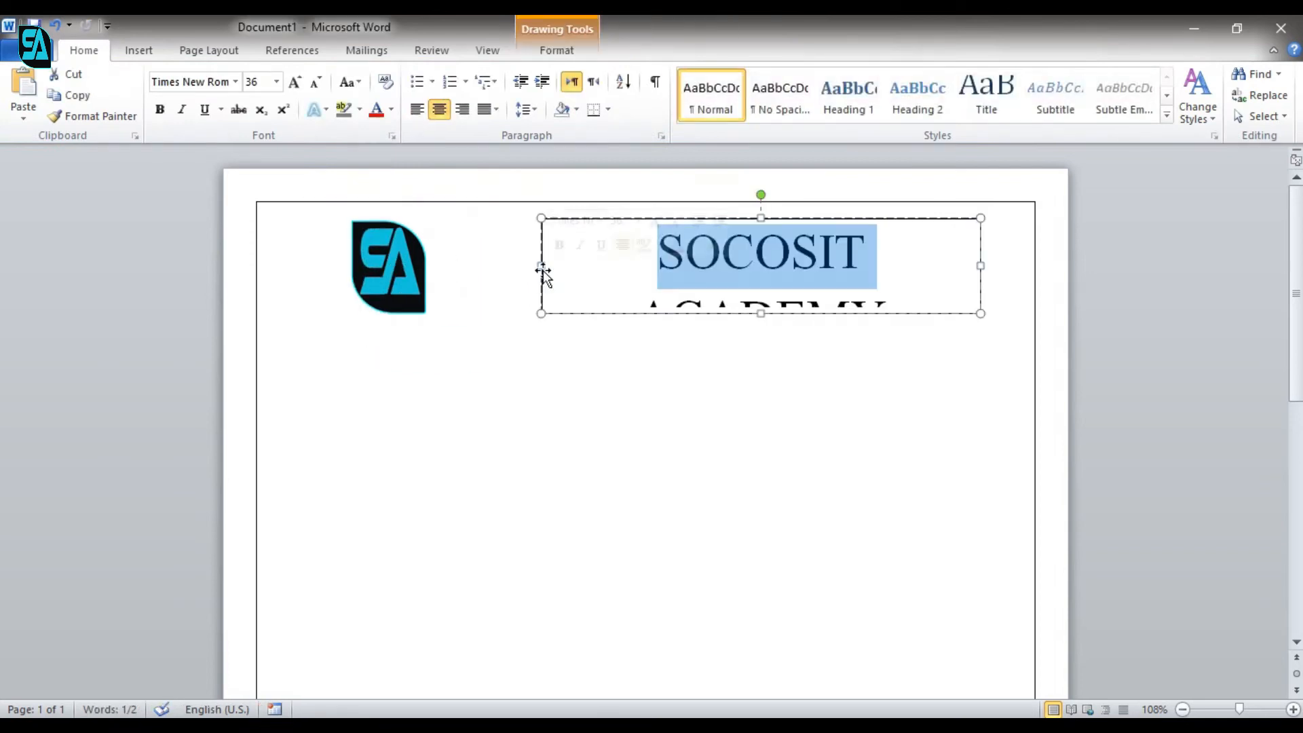
left_click_drag(541, 268, 447, 268)
left_click_drag(981, 265, 1031, 261)
Try the SOCOSIT ACADEMY title at 48 pt and return it to 36 pt.
left_click(814, 277)
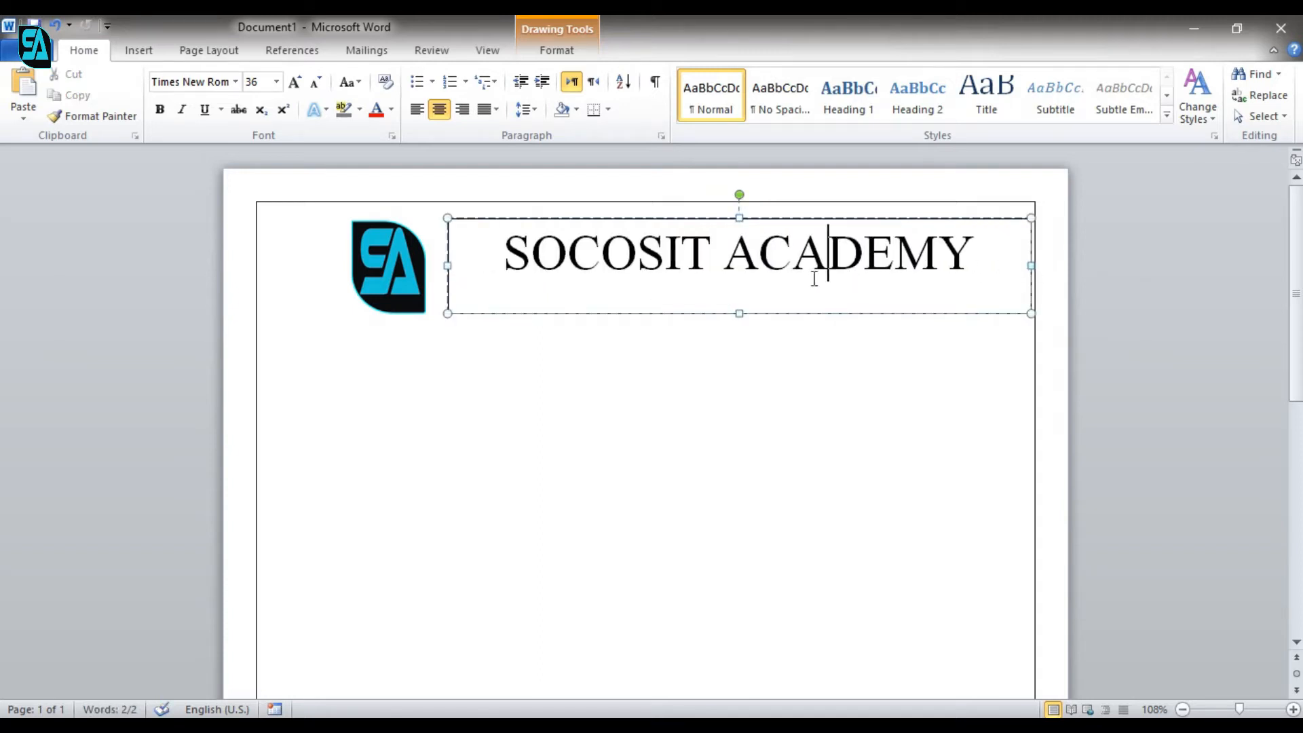
triple_click(812, 278)
key("ctrl+z")
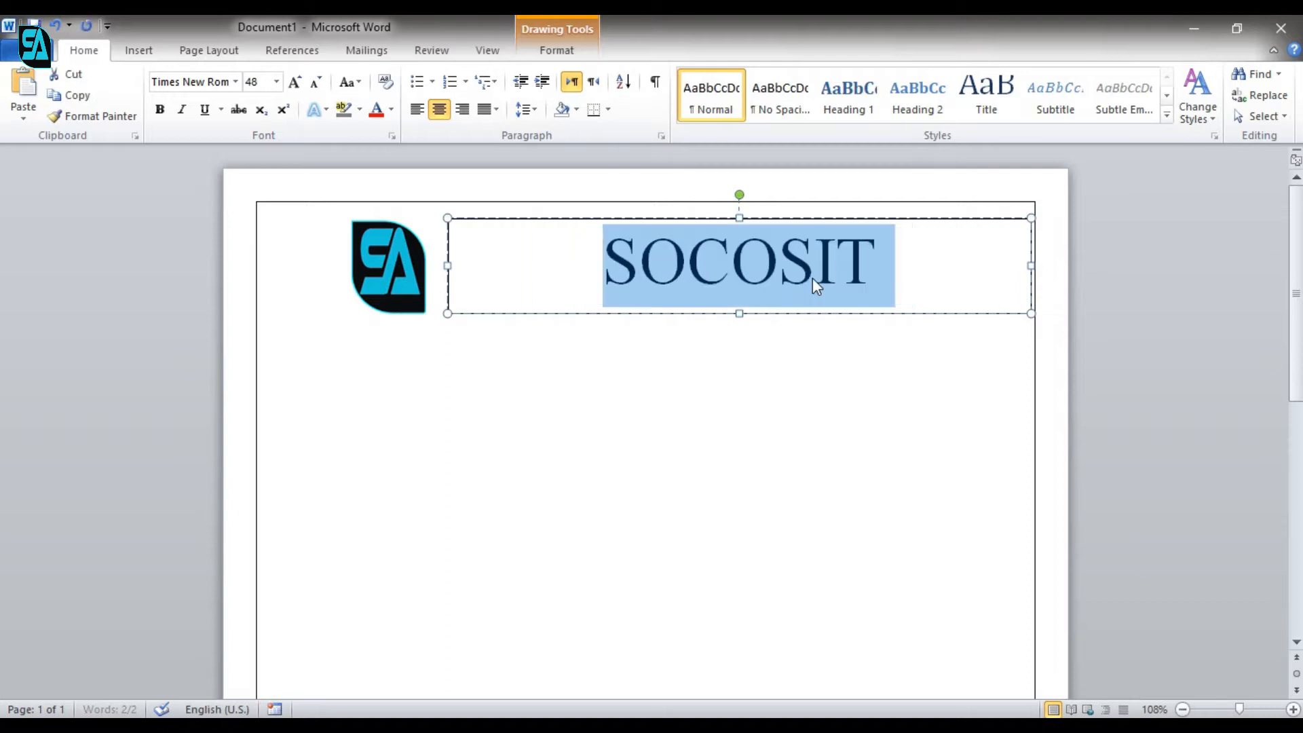
key("ctrl+y")
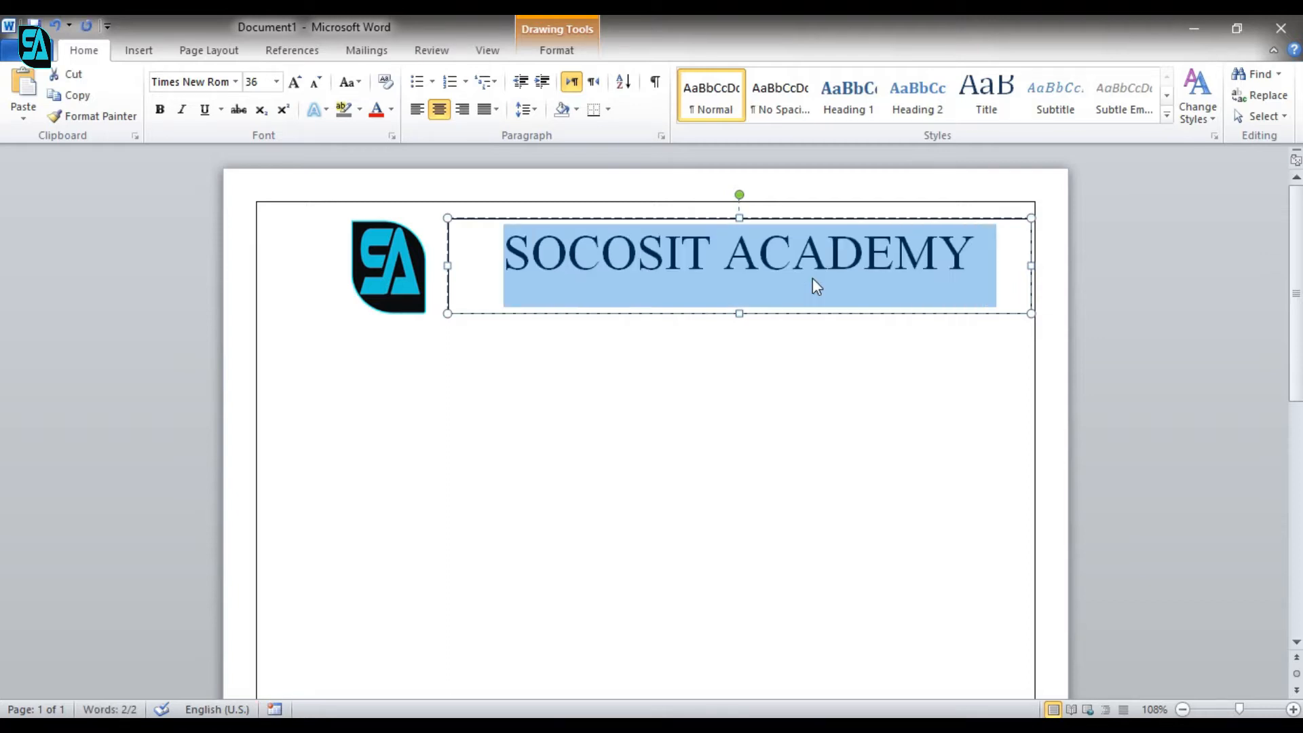
Remove the outline from the SOCOSIT ACADEMY title's text box.
left_click(649, 313)
double_click(649, 313)
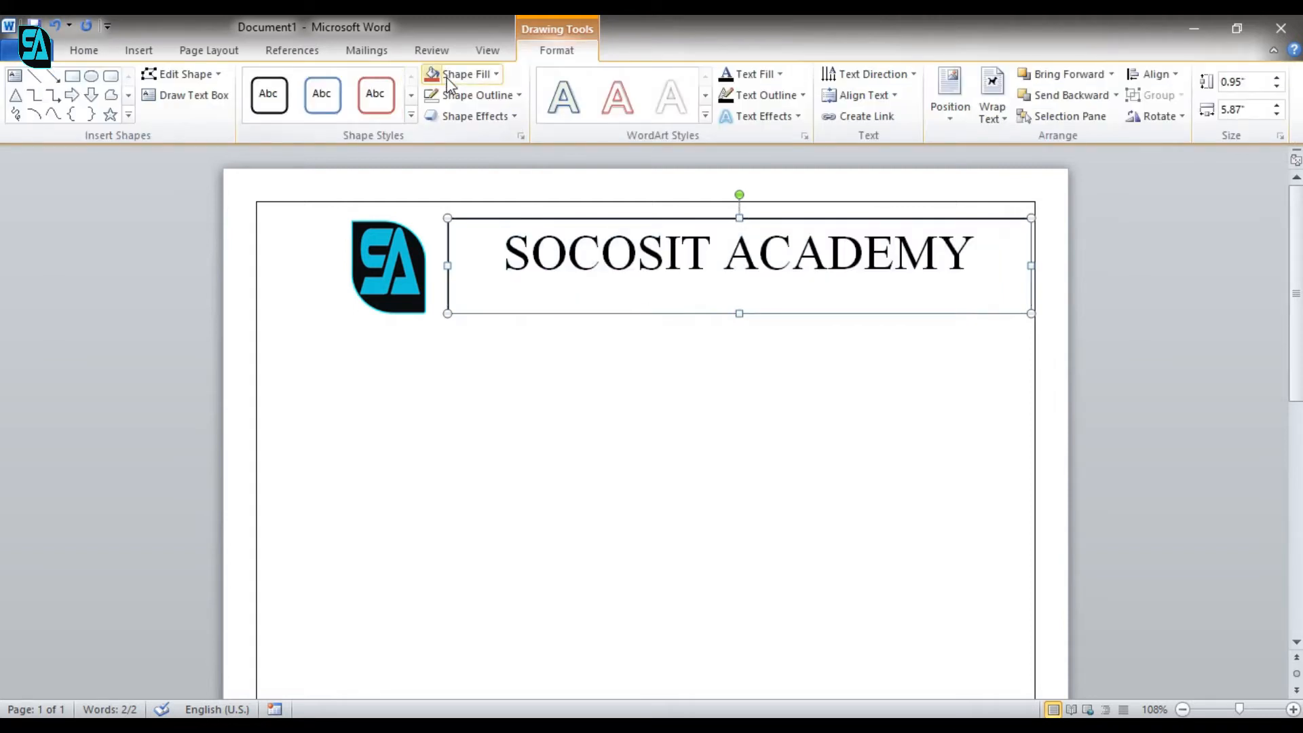
left_click(463, 95)
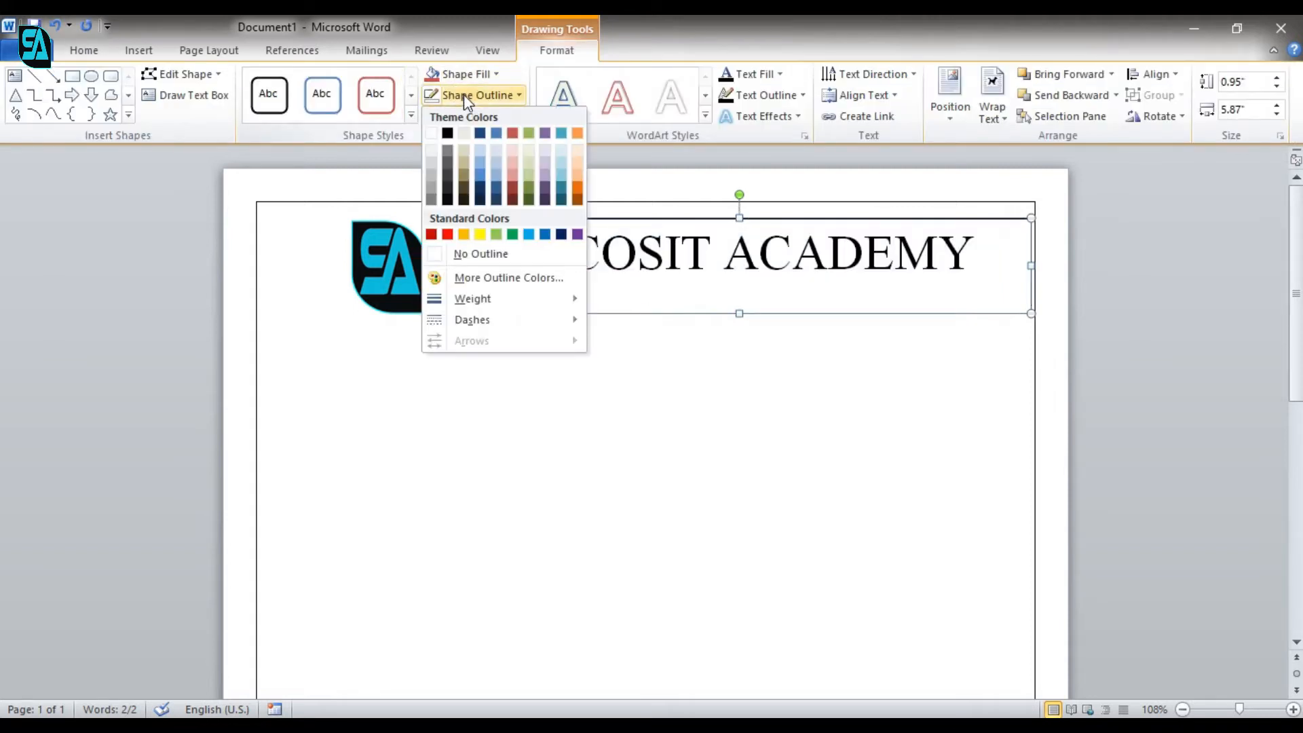
left_click(496, 256)
Move the logo right toward the title and send the title's text box to the back so it does not cover the logo.
left_click_drag(410, 264, 444, 257)
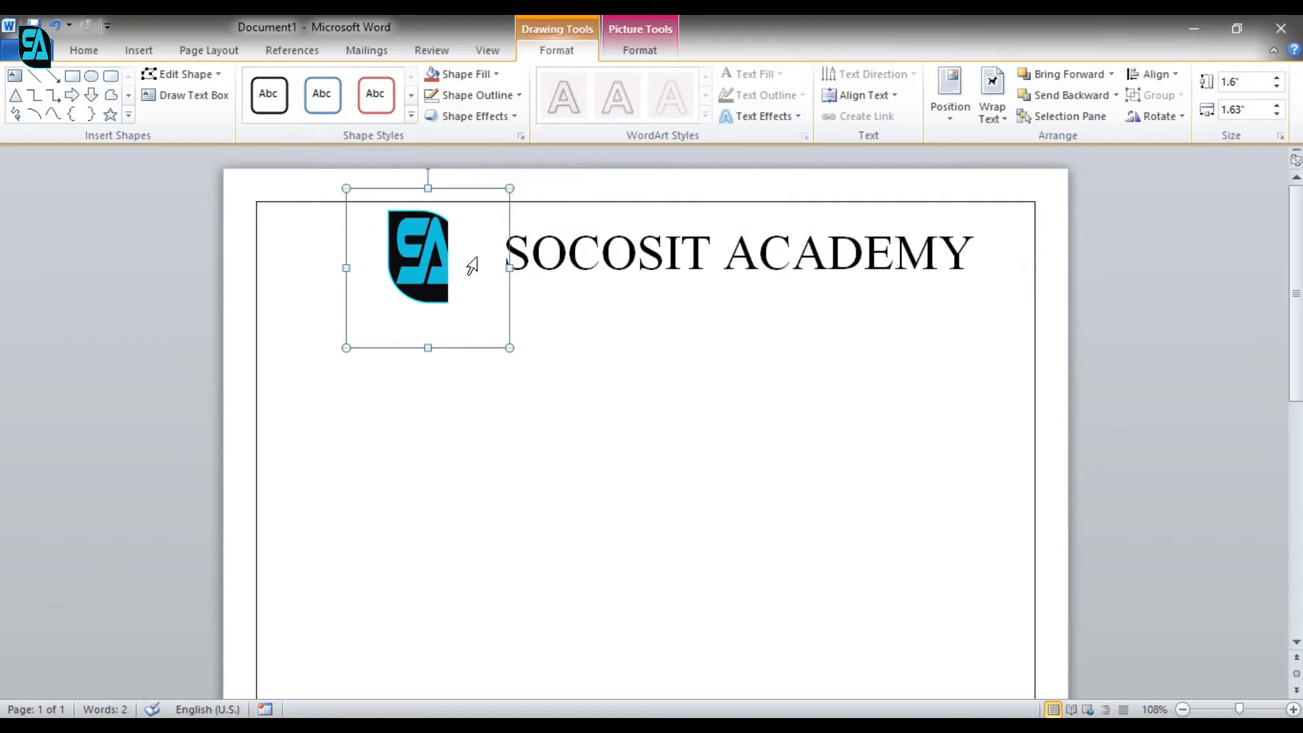
left_click(538, 255)
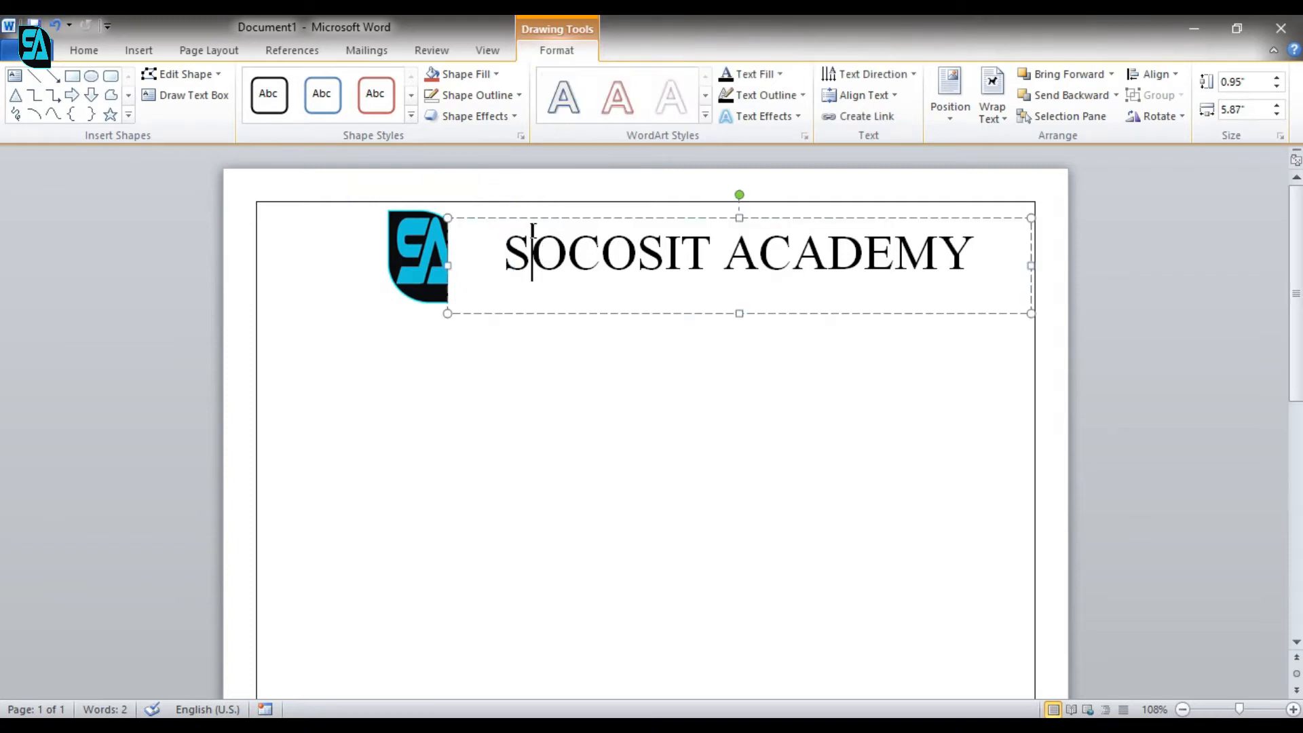
left_click(517, 218)
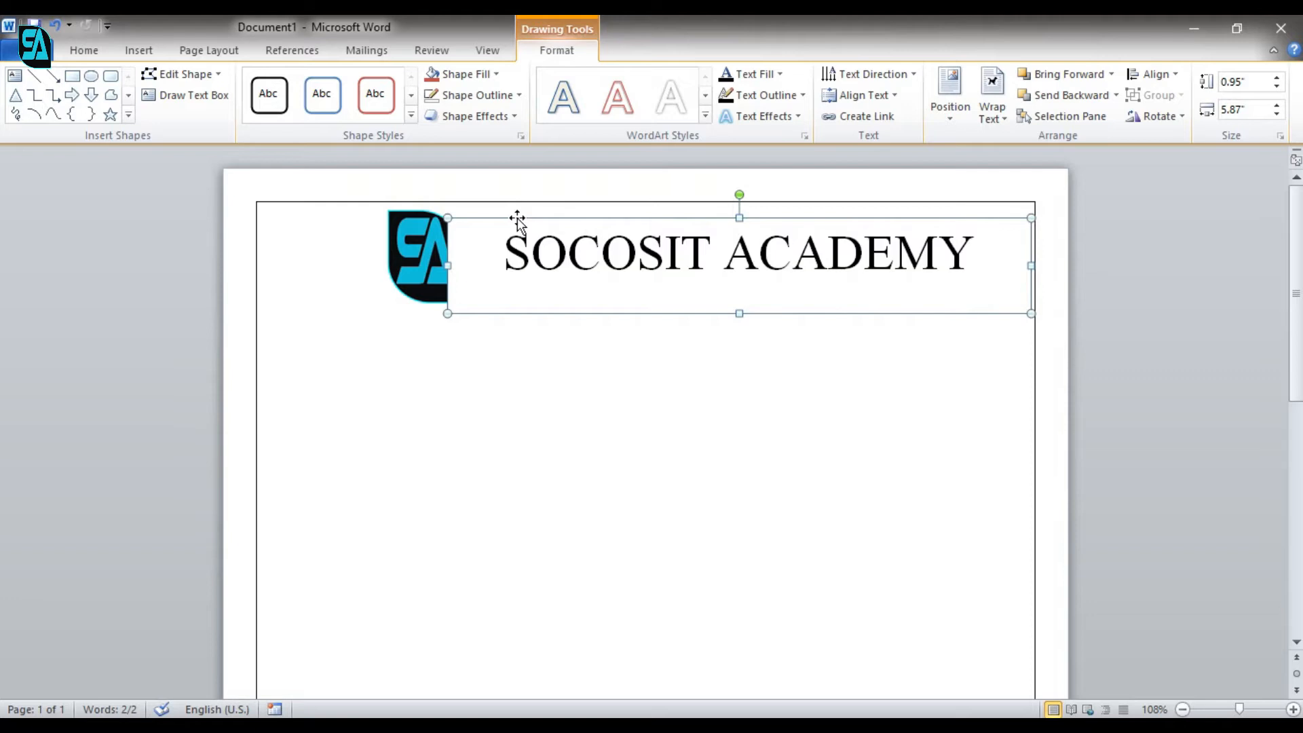
right_click(518, 218)
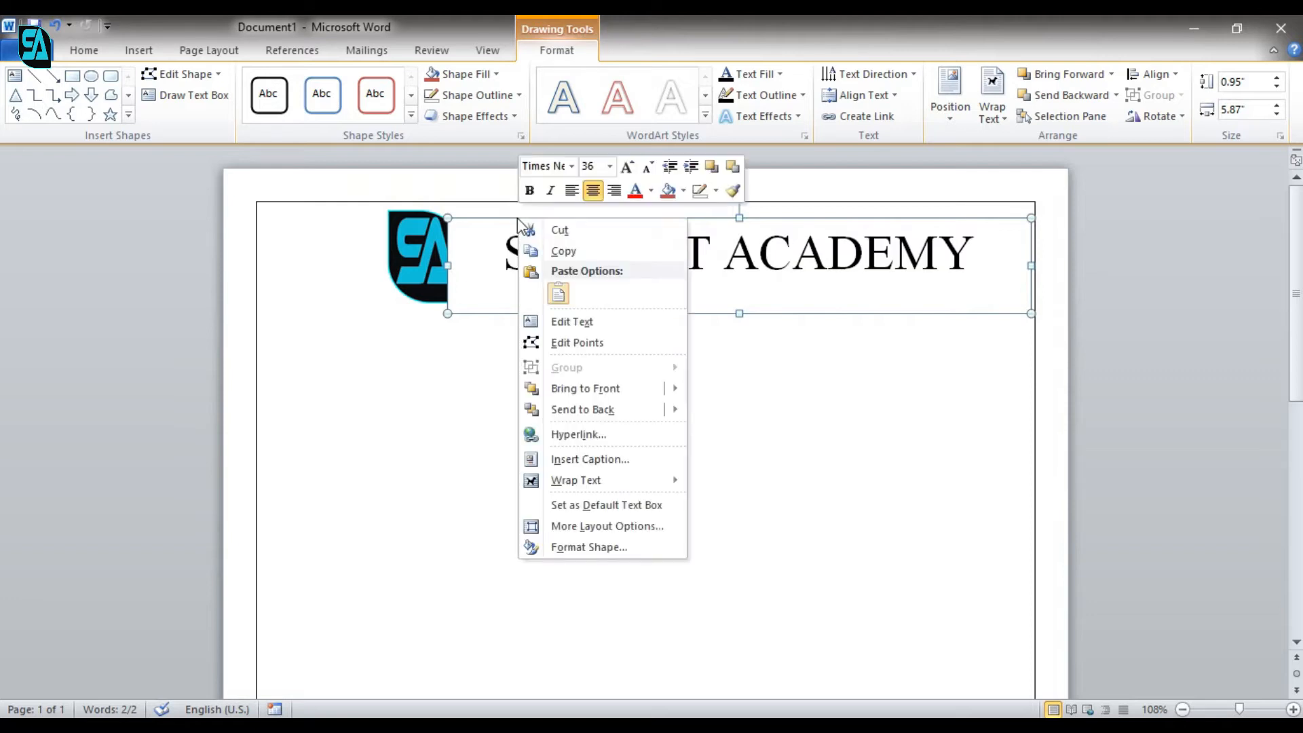
left_click(592, 409)
left_click(486, 388)
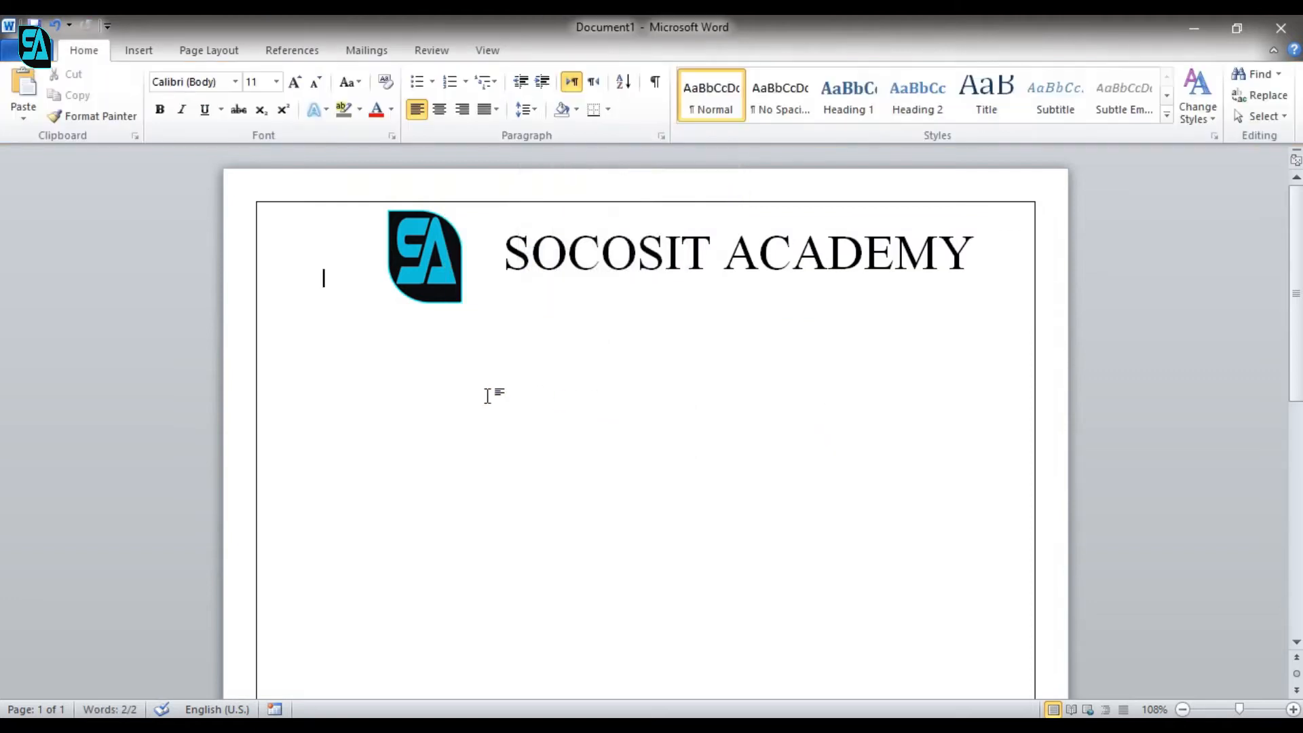
Move the logo farther right so it sits directly beside the SOCOSIT ACADEMY title.
left_click(429, 271)
left_click_drag(424, 267, 452, 266)
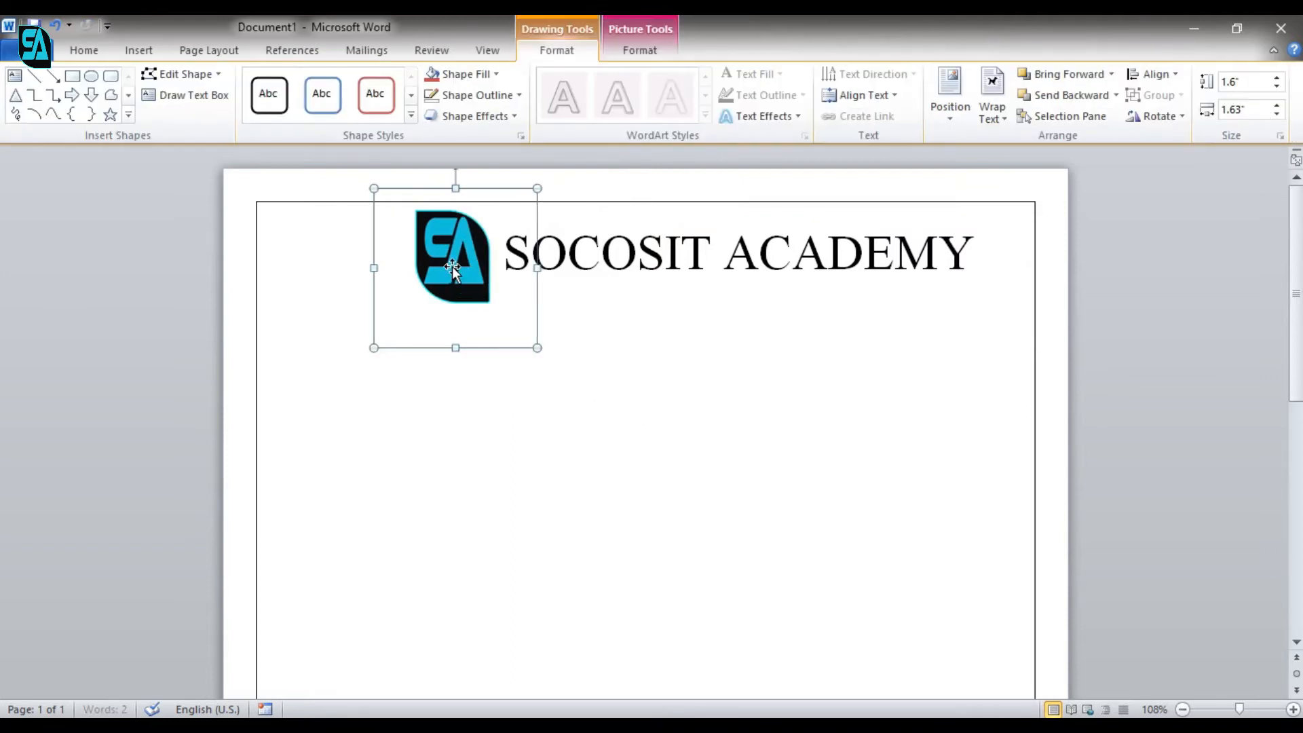
left_click(561, 501)
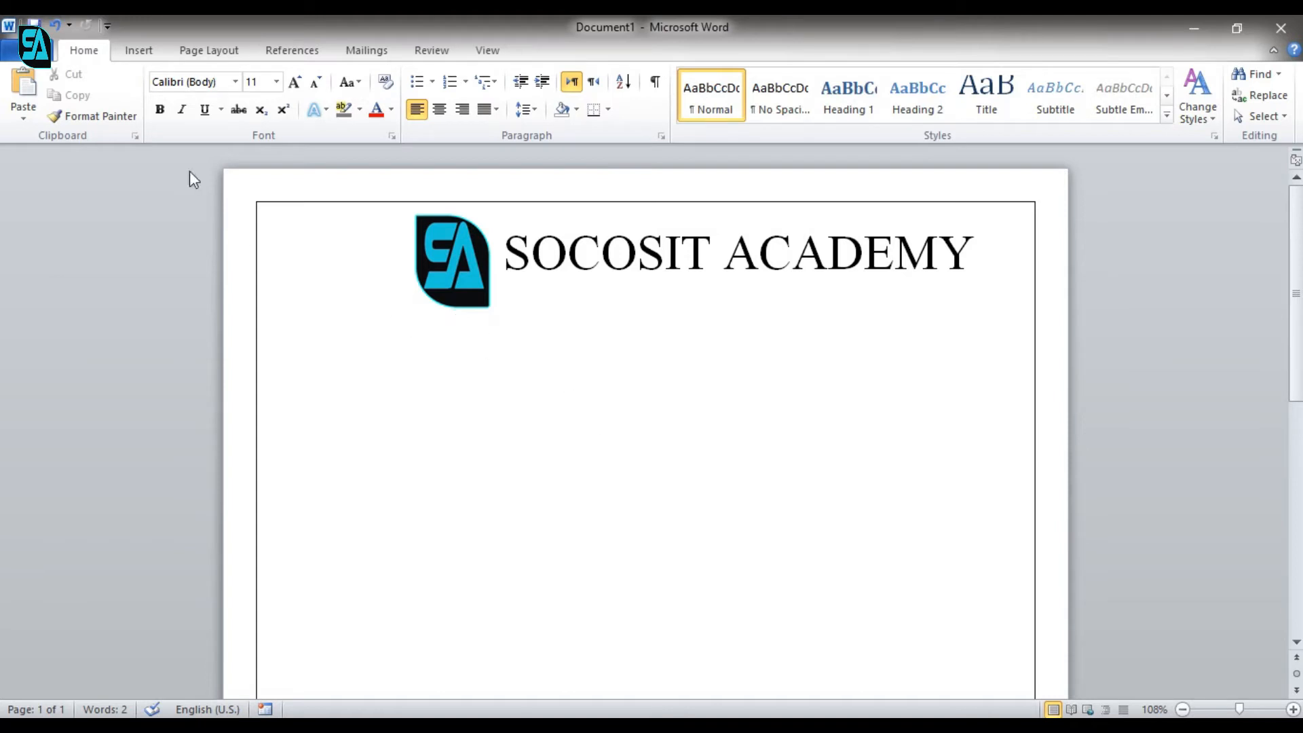
Draw a text box about 4.96 inches wide and 0.79 inches high below the SOCOSIT ACADEMY title.
left_click(144, 49)
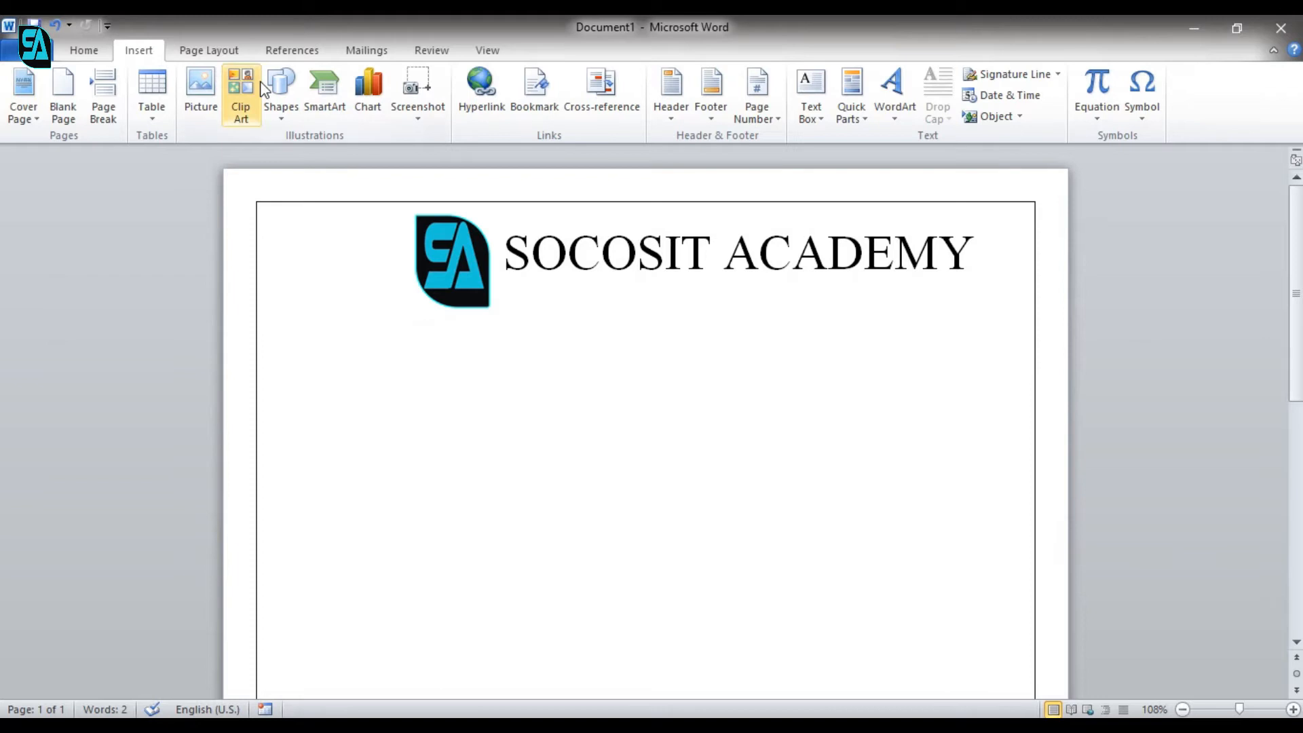
left_click(281, 91)
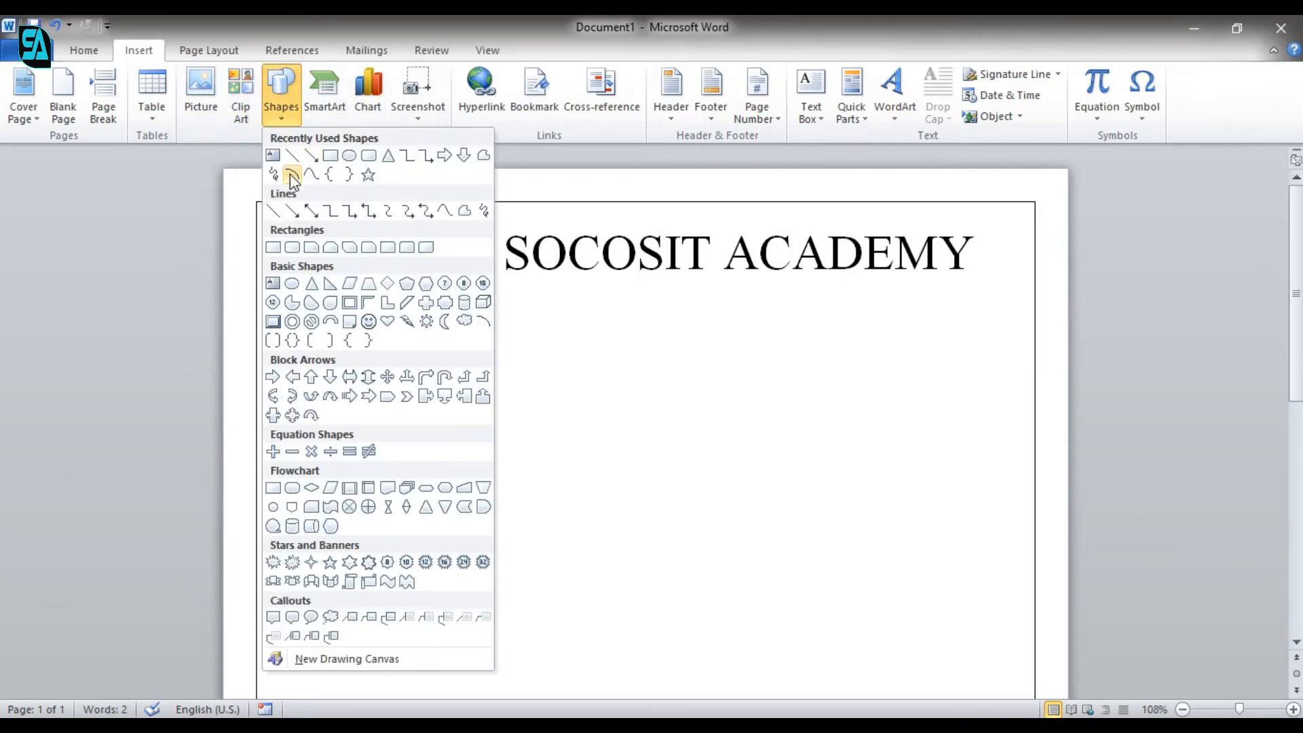
left_click(272, 157)
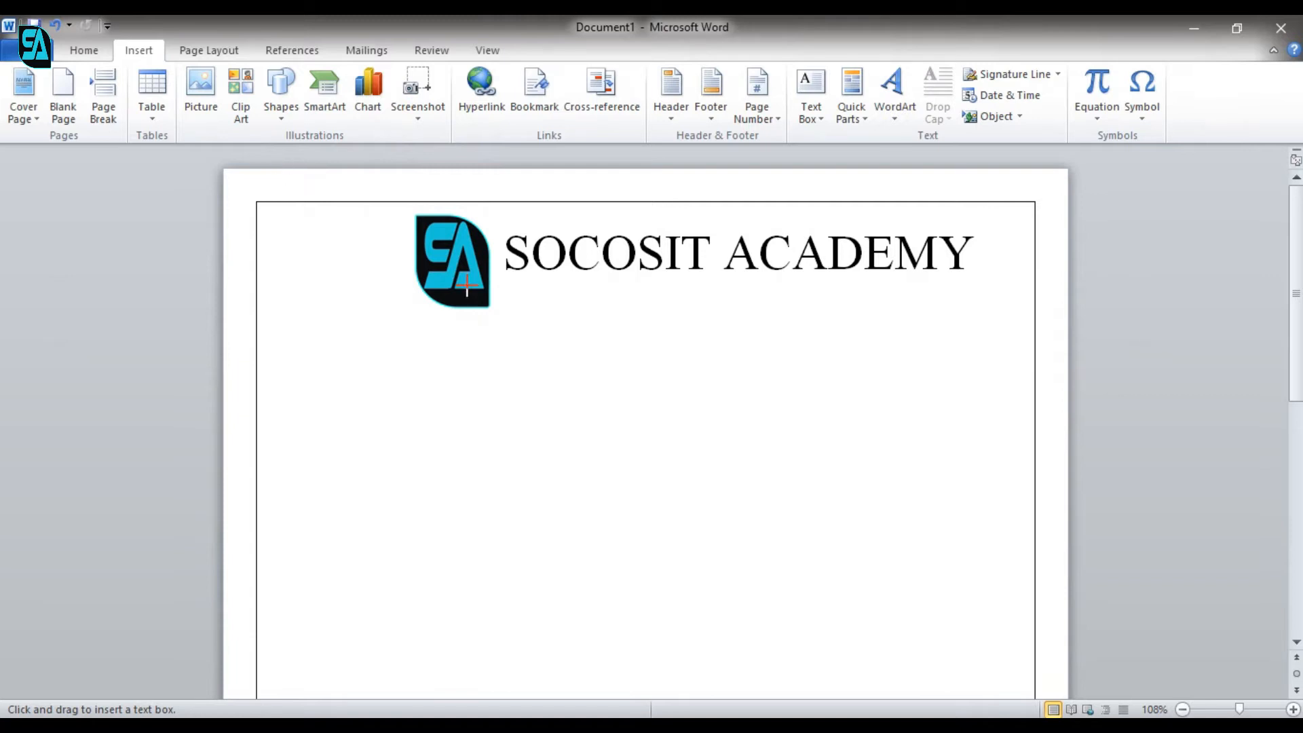
mouse_move(471, 324)
left_mouse_down()
mouse_move(948, 349)
mouse_move(964, 402)
left_mouse_up()
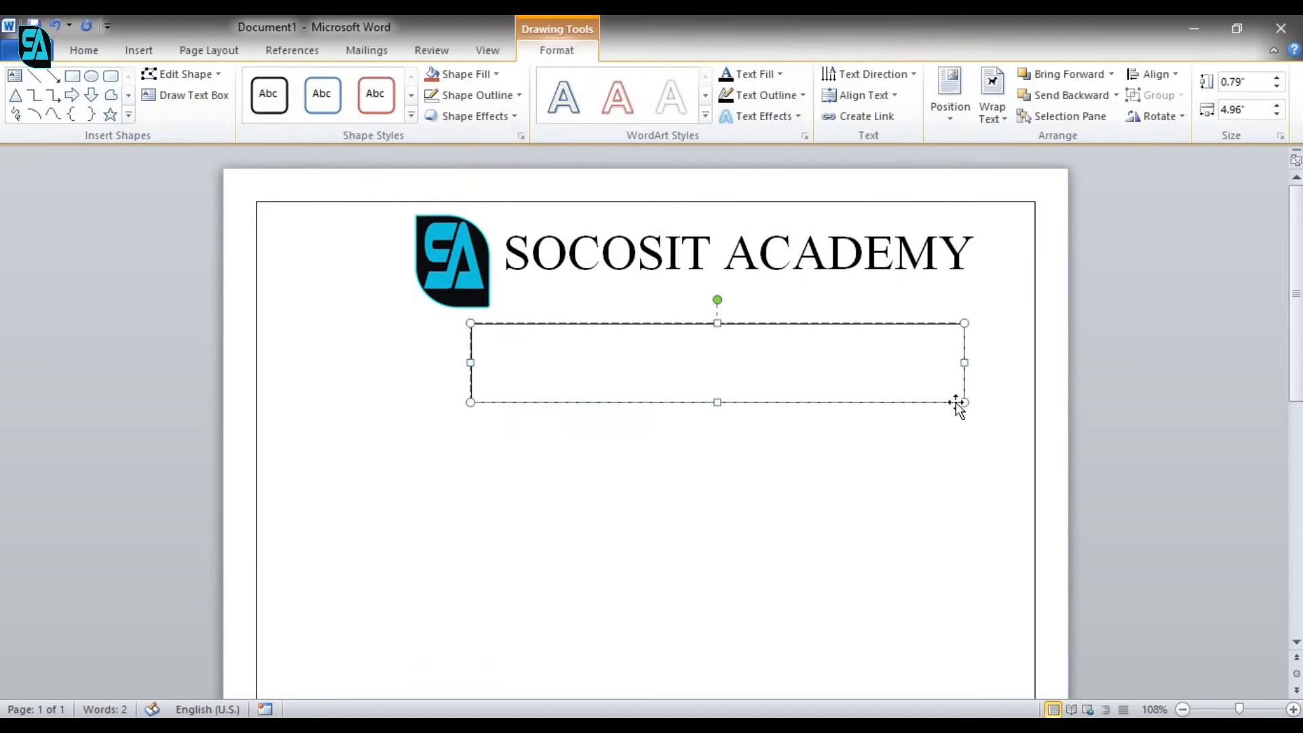
Enter CERTIFICATE and OF COMPLETION on two separate lines in the new text box.
type("CERTIFICATE")
key("Return")
type("OF COM;")
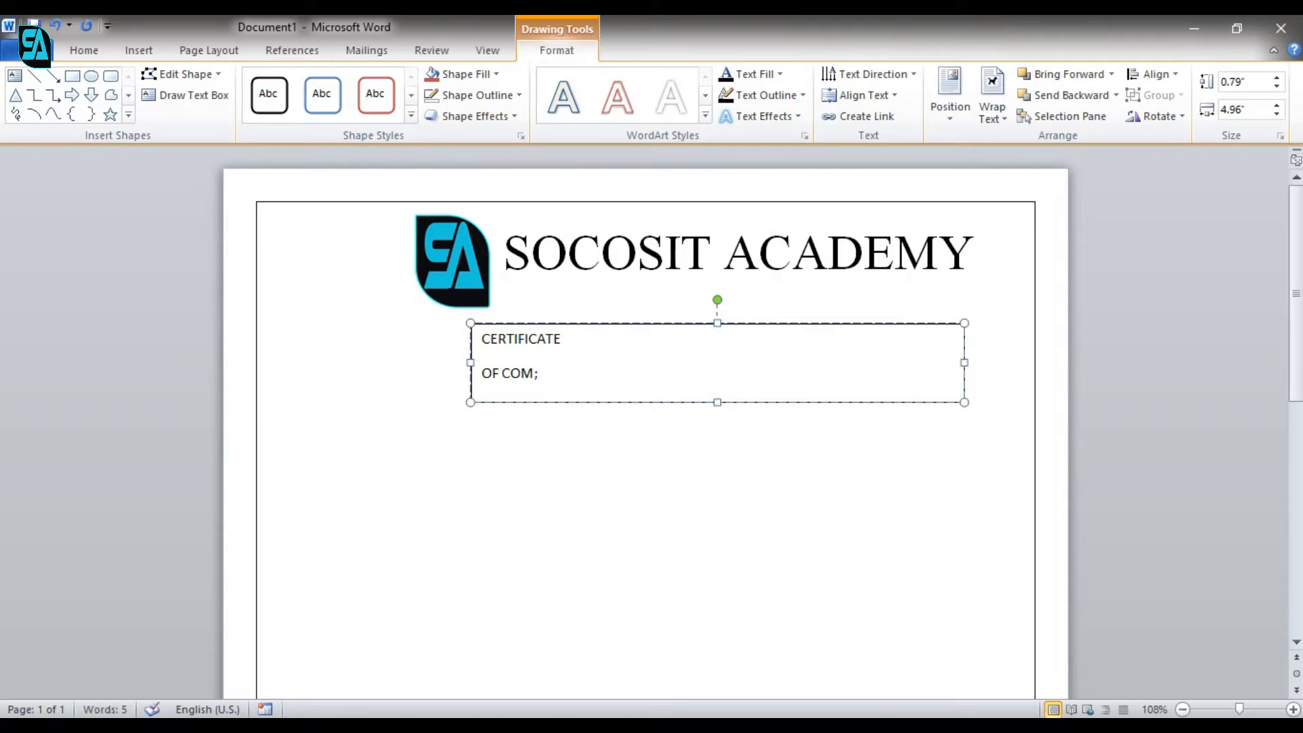
key("BackSpace")
type("PL")
type("ETIOM")
key("BackSpace")
type("N")
Center the CERTIFICATE OF COMPLETION text and extend its text box downward to make room for larger lettering.
key("ctrl+a")
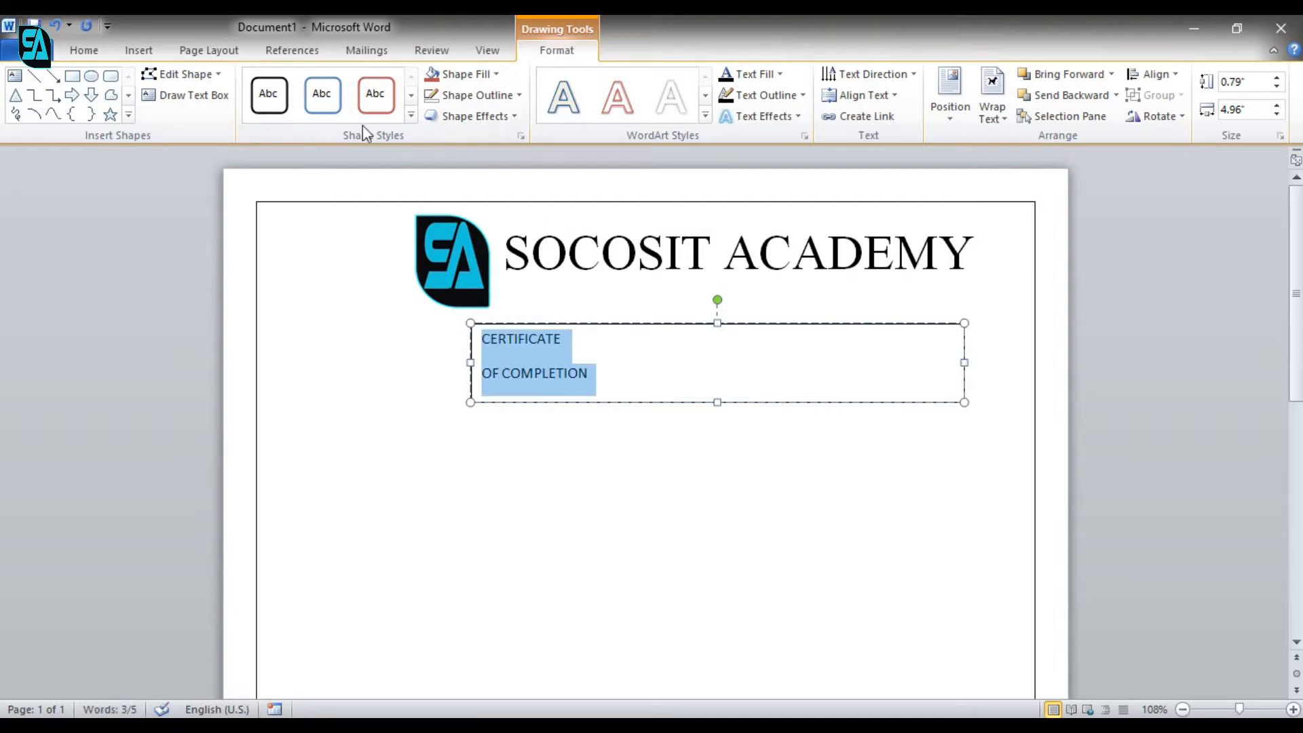
left_click(83, 50)
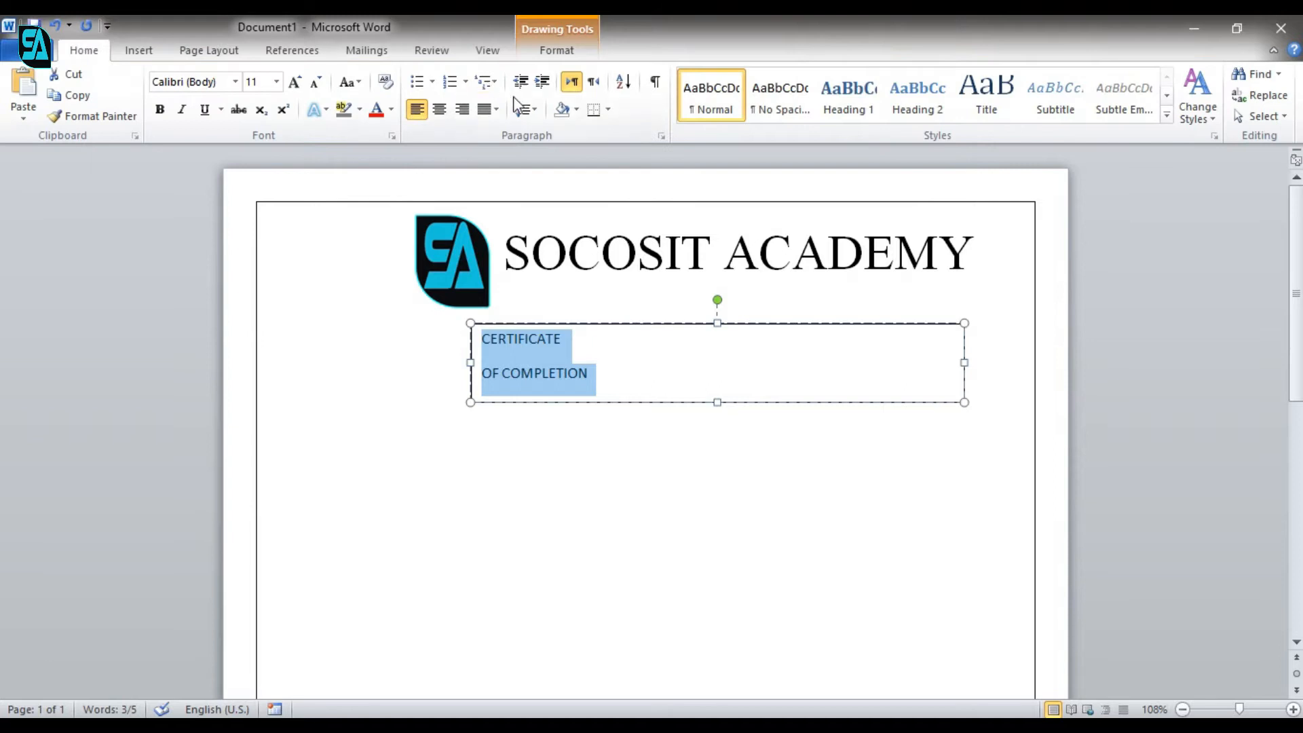
left_click(440, 109)
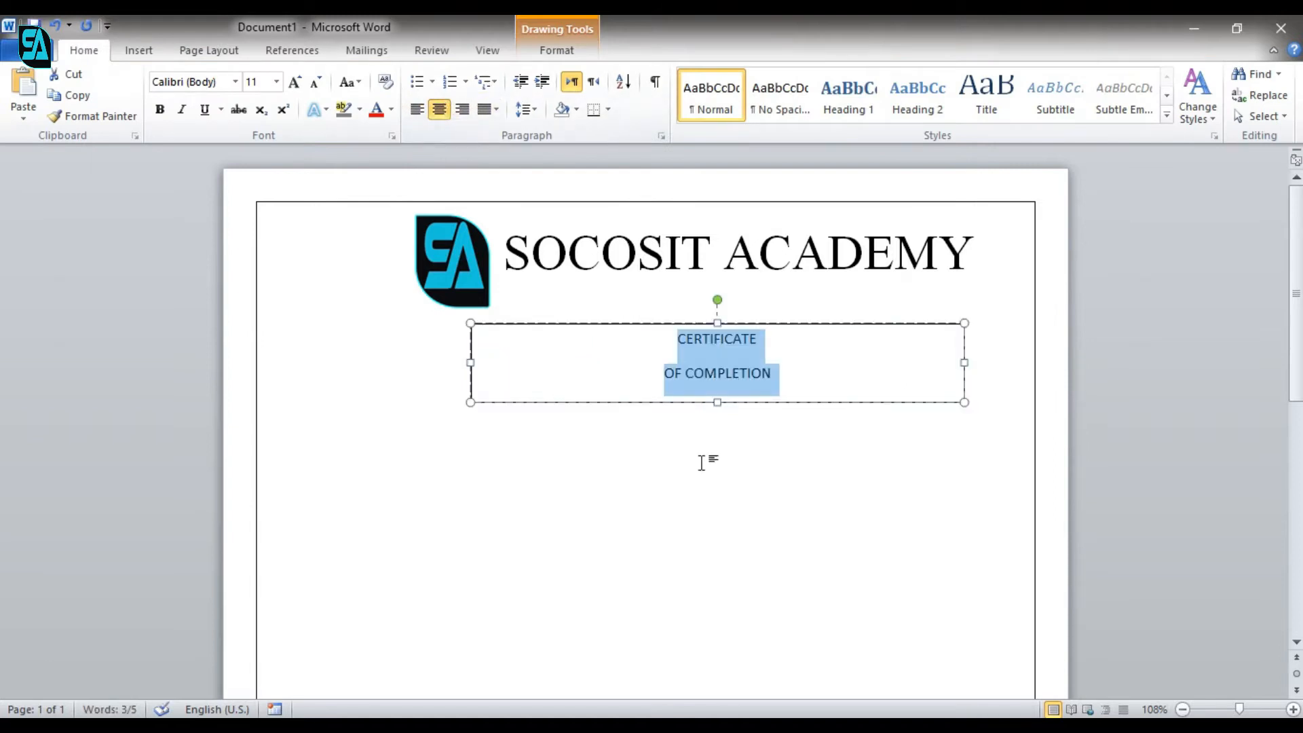
left_click(716, 402)
left_click_drag(718, 403, 747, 651)
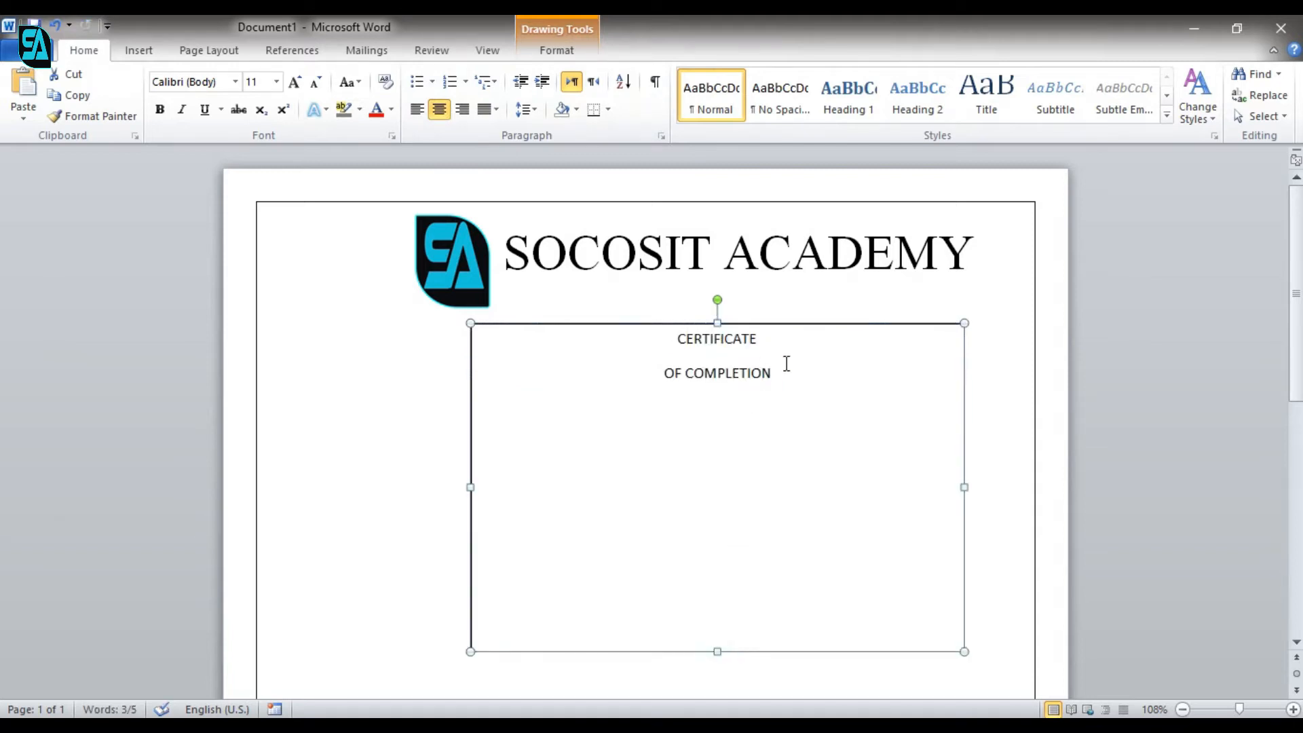
Increase the CERTIFICATE OF COMPLETION text to 26 pt and color it light blue.
left_click_drag(689, 351, 613, 338)
left_click_drag(812, 412, 563, 324)
key("ctrl+shift+period")
key("ctrl+shift+period")
key("ctrl+shift+period")
key("ctrl+shift+period")
key("ctrl+shift+period")
key("ctrl+shift+period")
key("ctrl+shift+period")
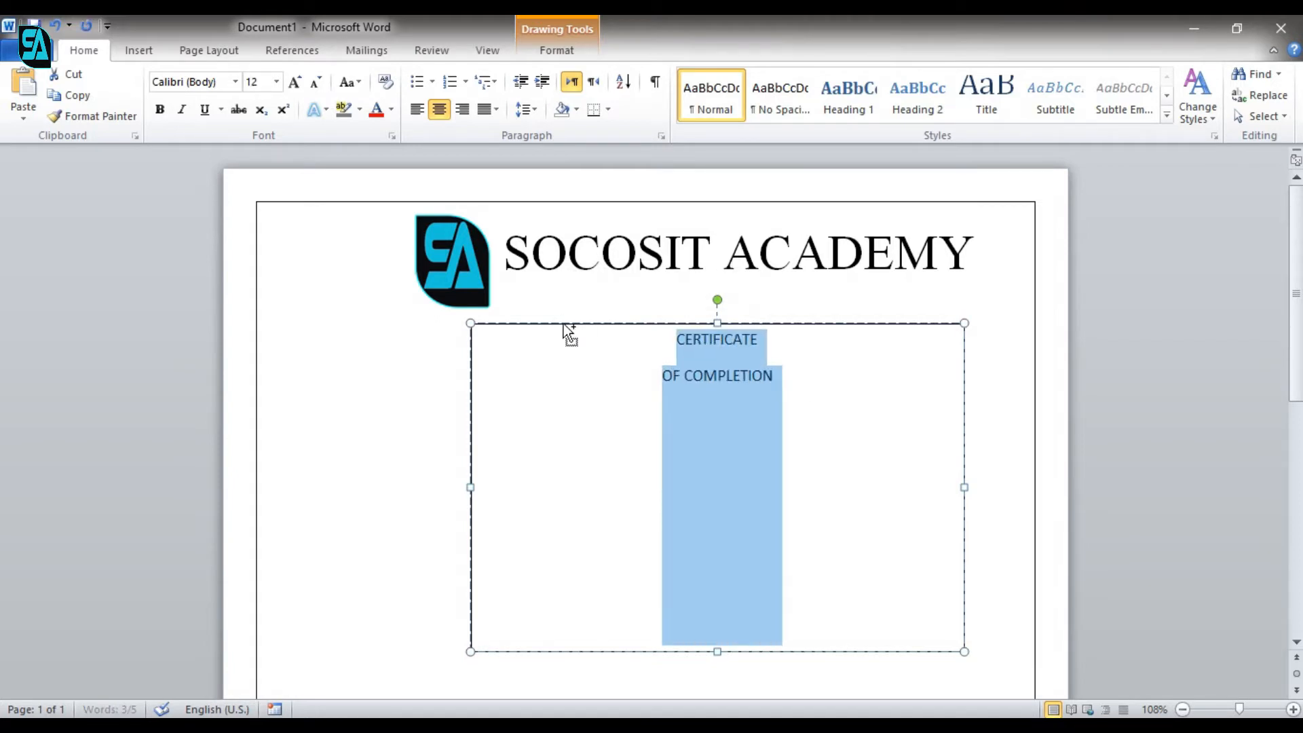
key("ctrl+shift+period")
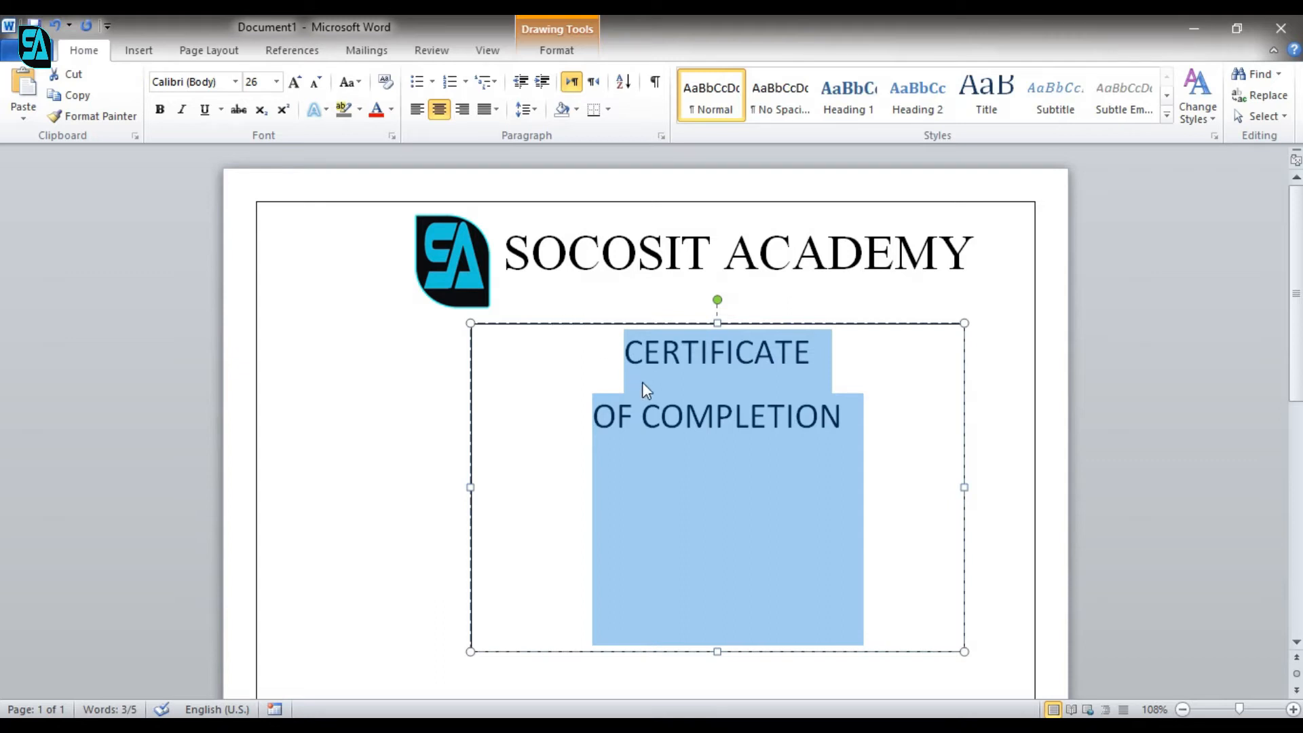
left_click(391, 110)
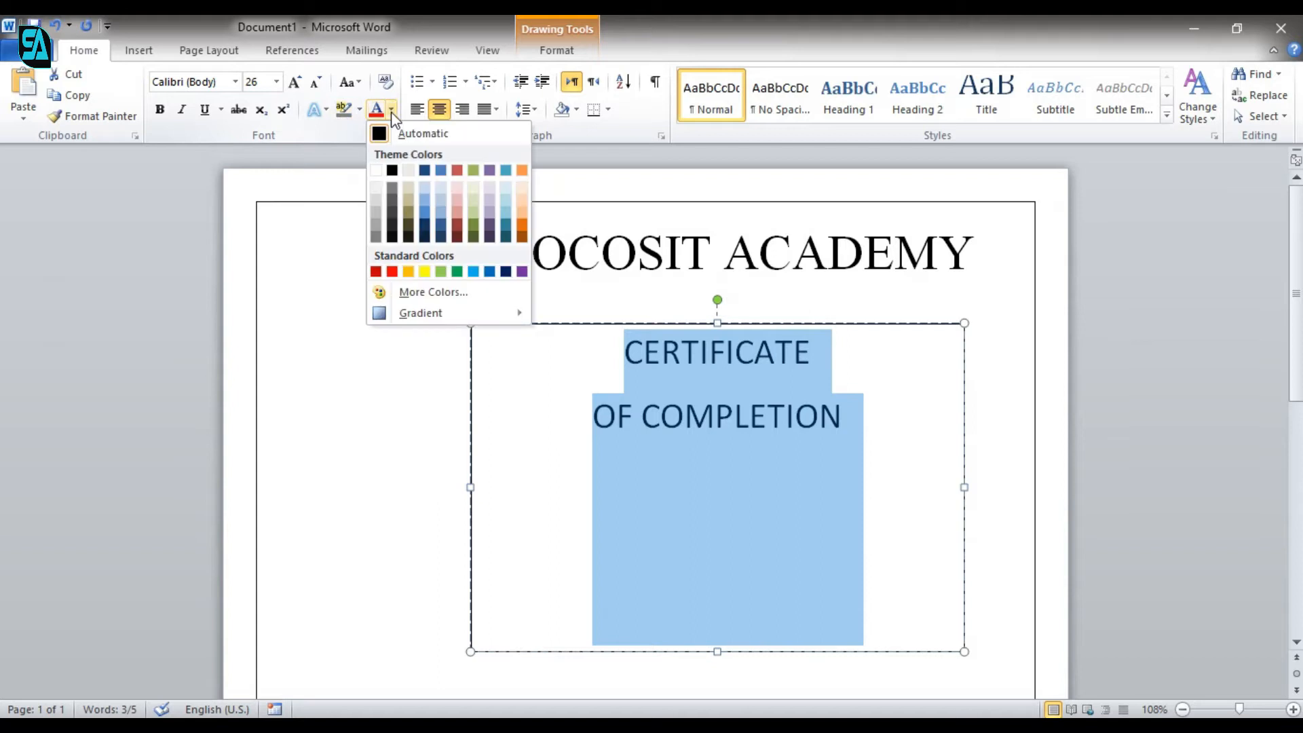
left_click(473, 271)
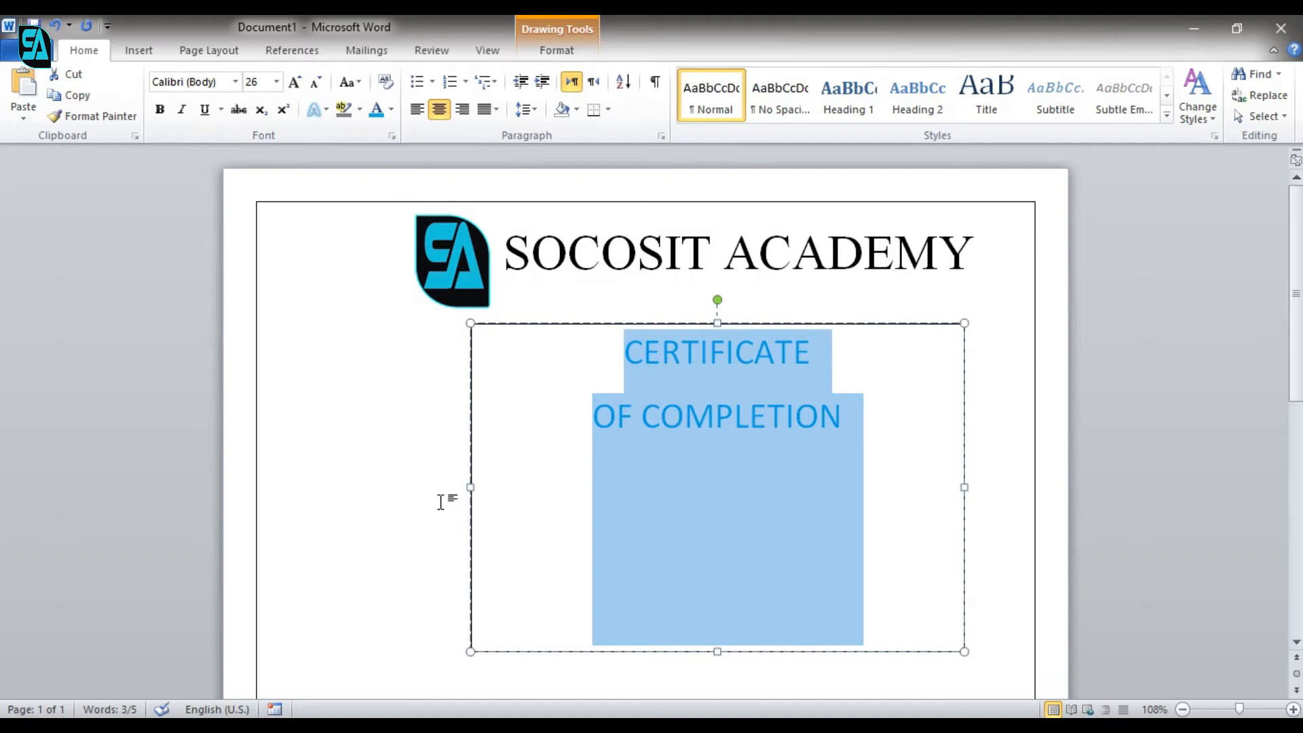
Shorten the CERTIFICATE OF COMPLETION text box to about 1.36 inches high so it fits its two lines.
left_click(717, 657)
left_click(704, 652)
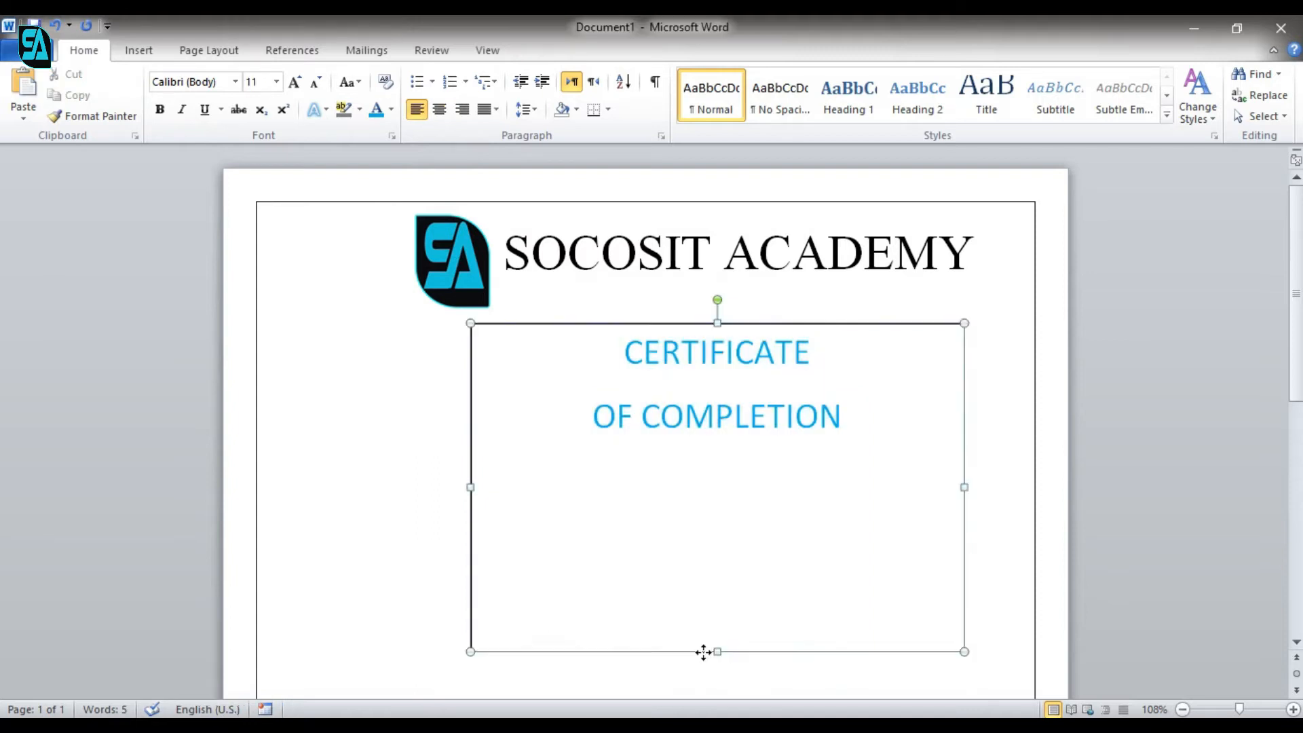
left_click_drag(718, 651, 724, 459)
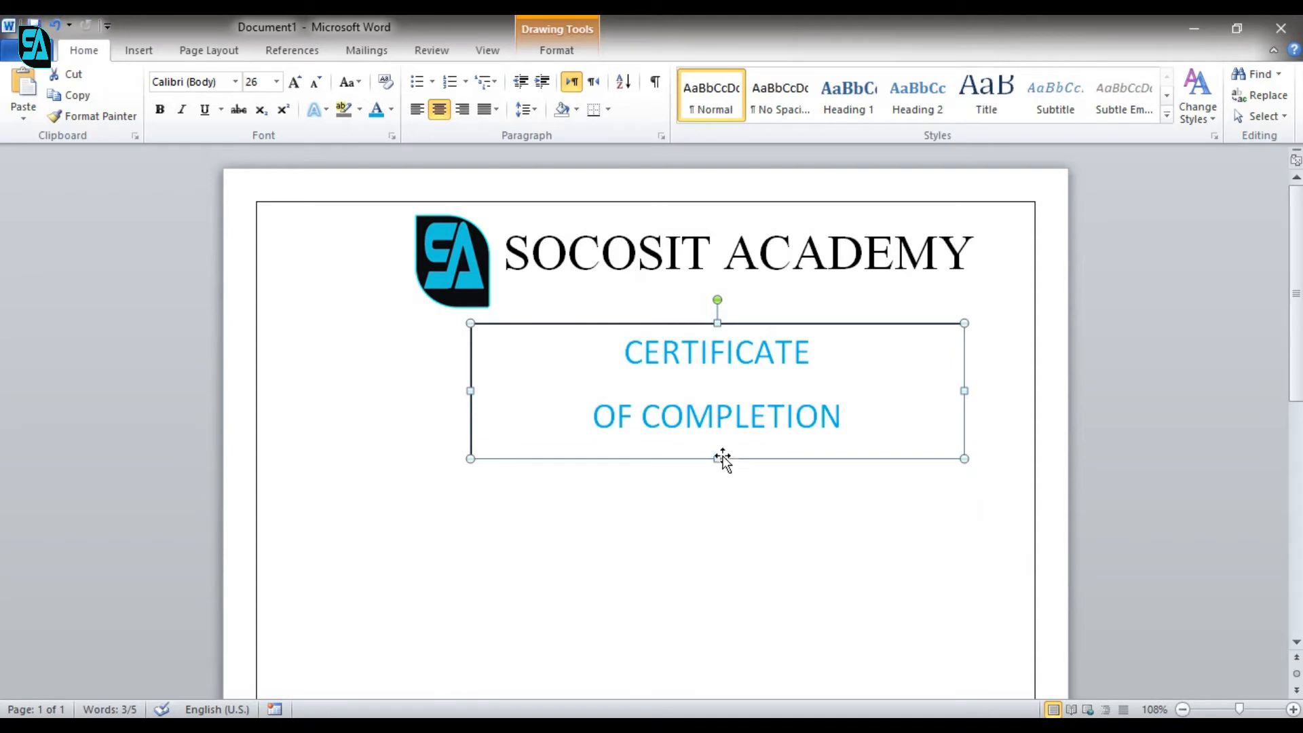
left_click(657, 494)
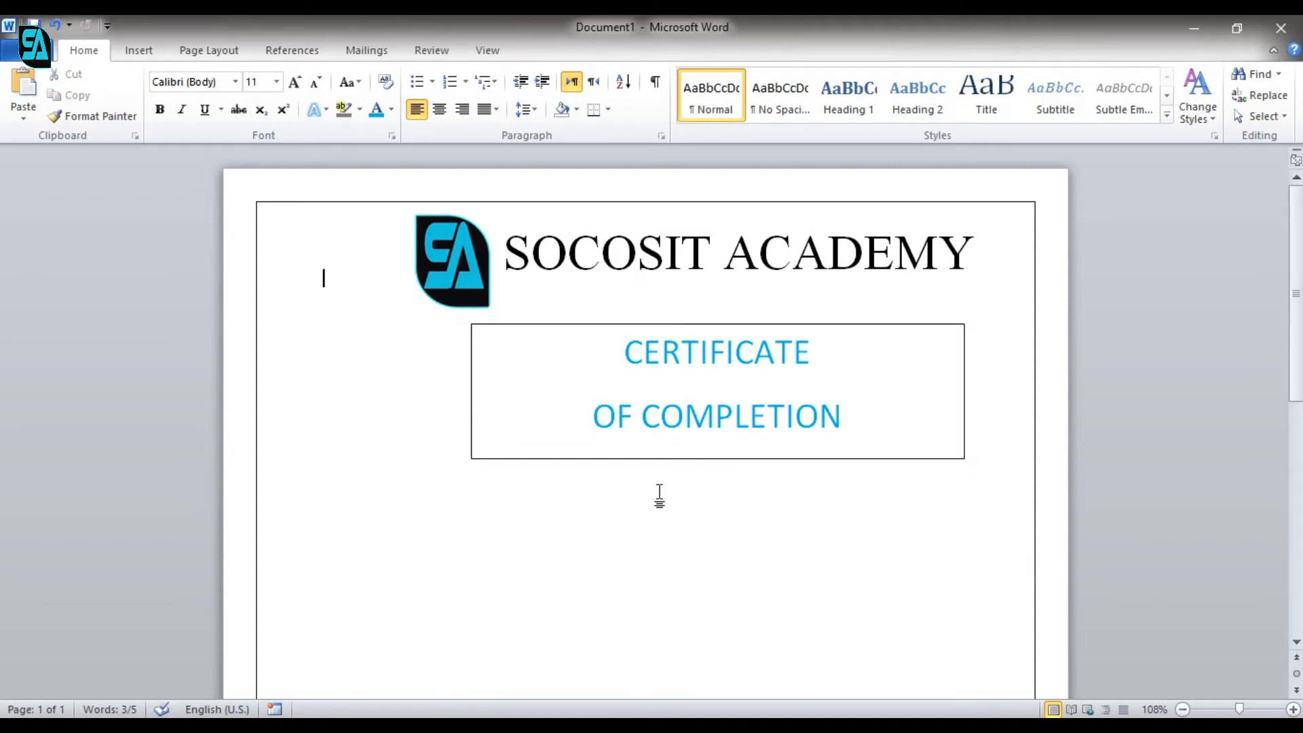
Remove the outline from the CERTIFICATE OF COMPLETION text box.
double_click(714, 460)
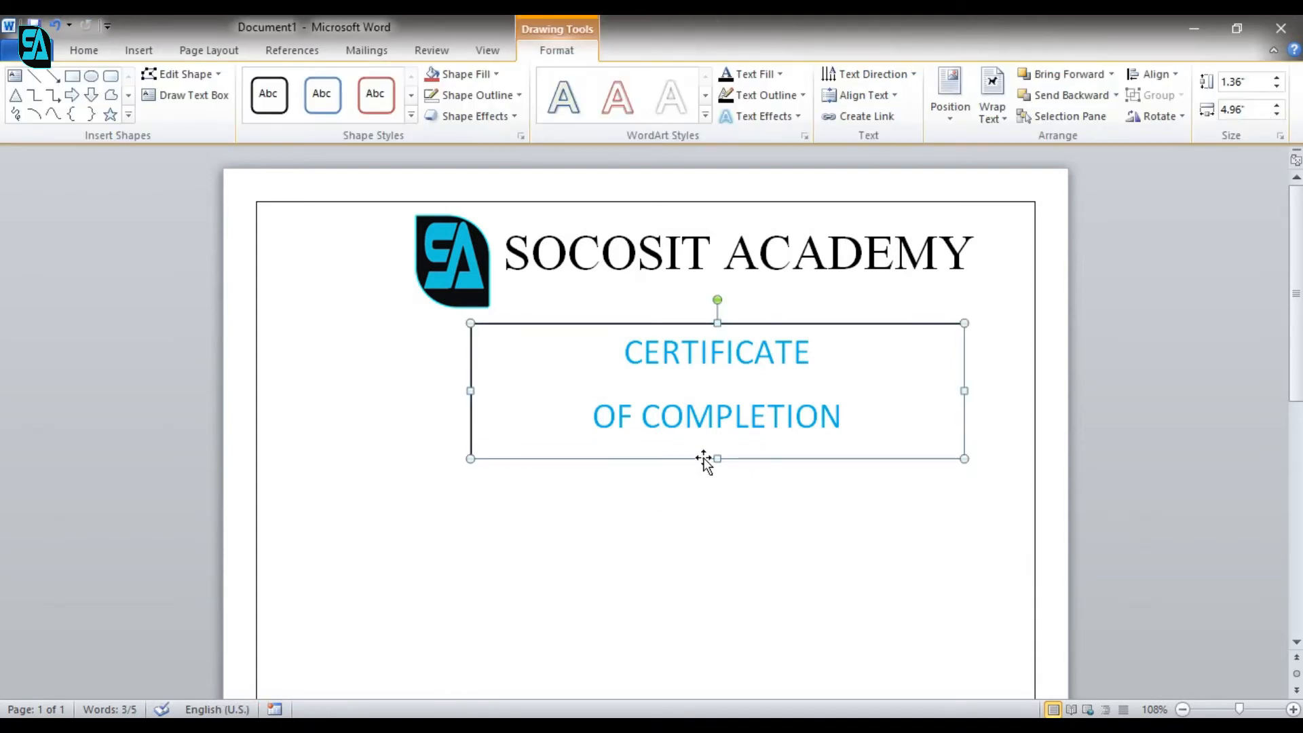
left_click(477, 95)
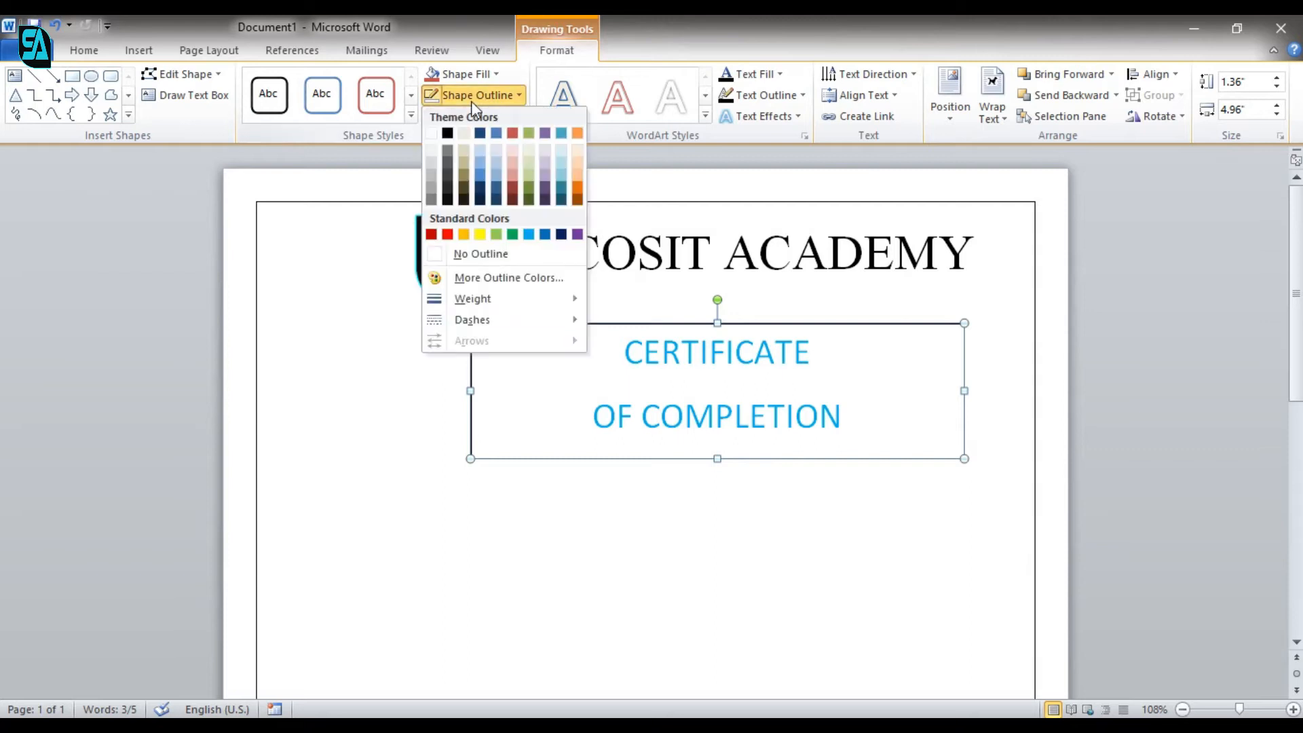
left_click(490, 258)
left_click(561, 553)
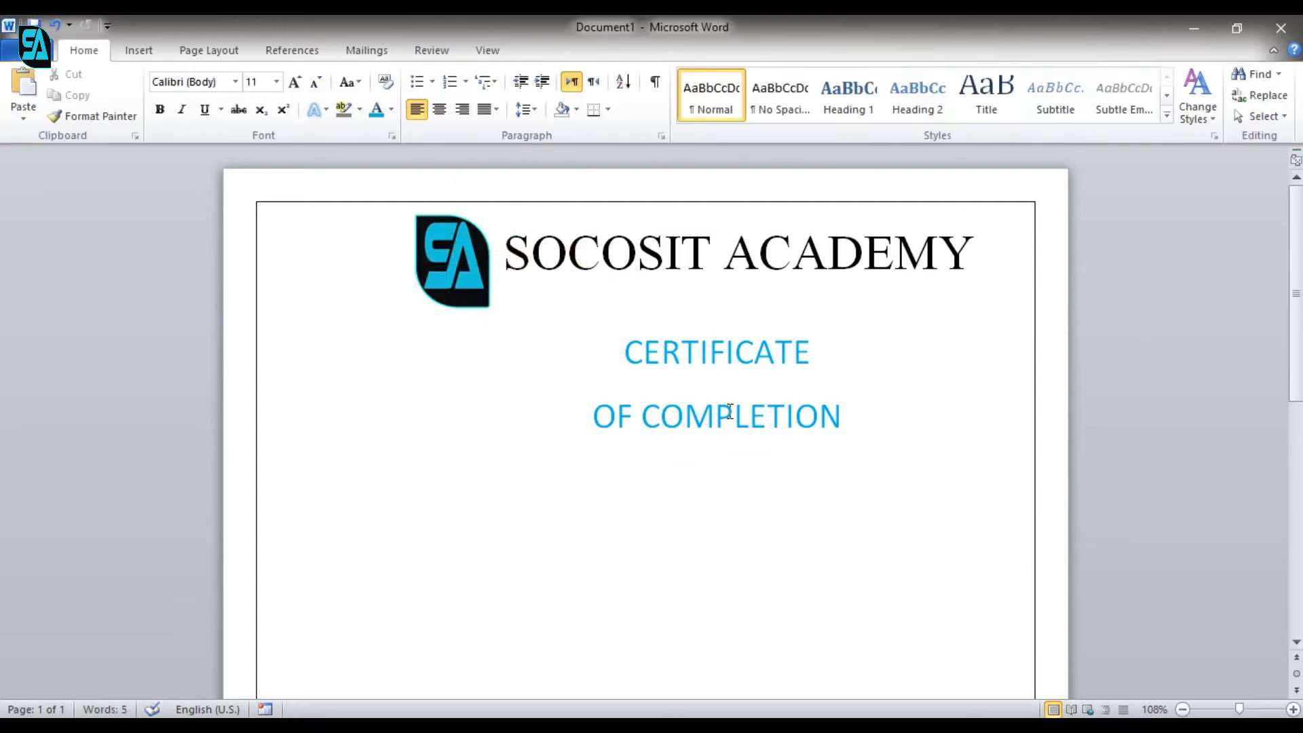
Move the CERTIFICATE OF COMPLETION text box up and slightly left, close beneath the SOCOSIT ACADEMY title.
left_click(684, 365)
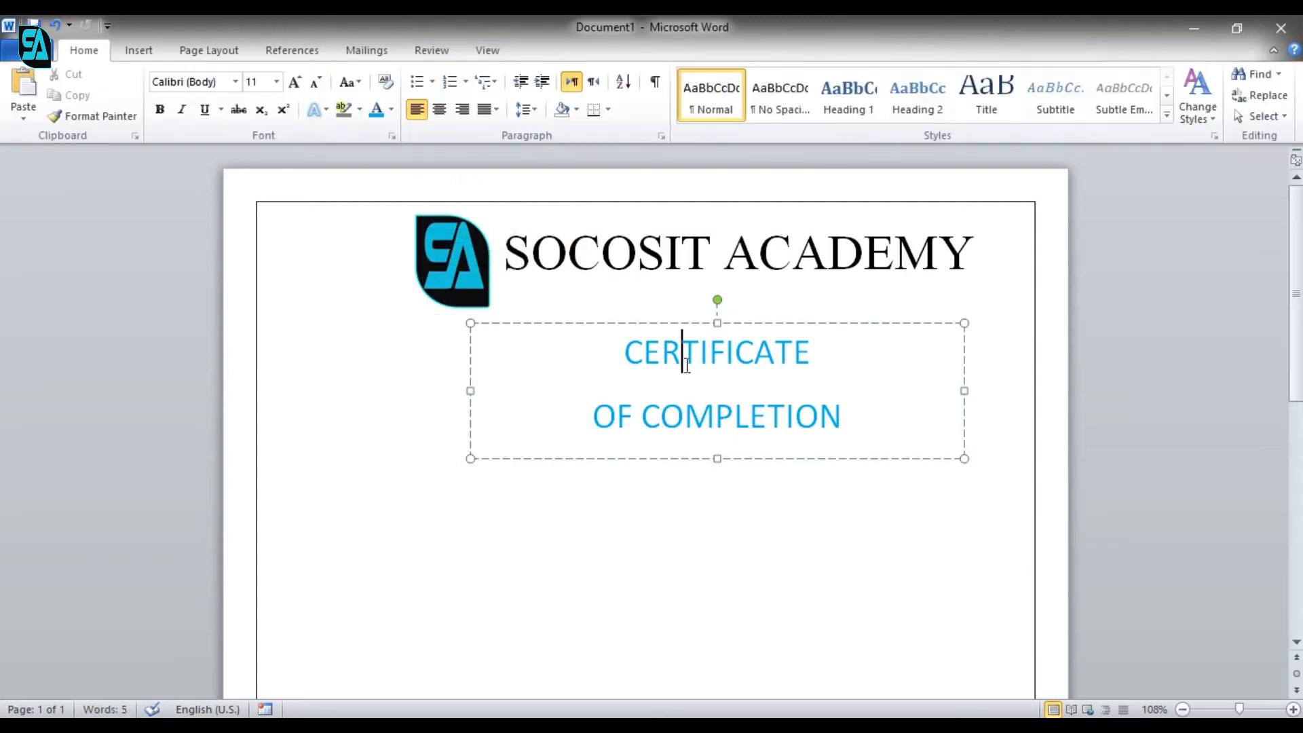
left_click(656, 324)
left_click_drag(645, 298, 644, 297)
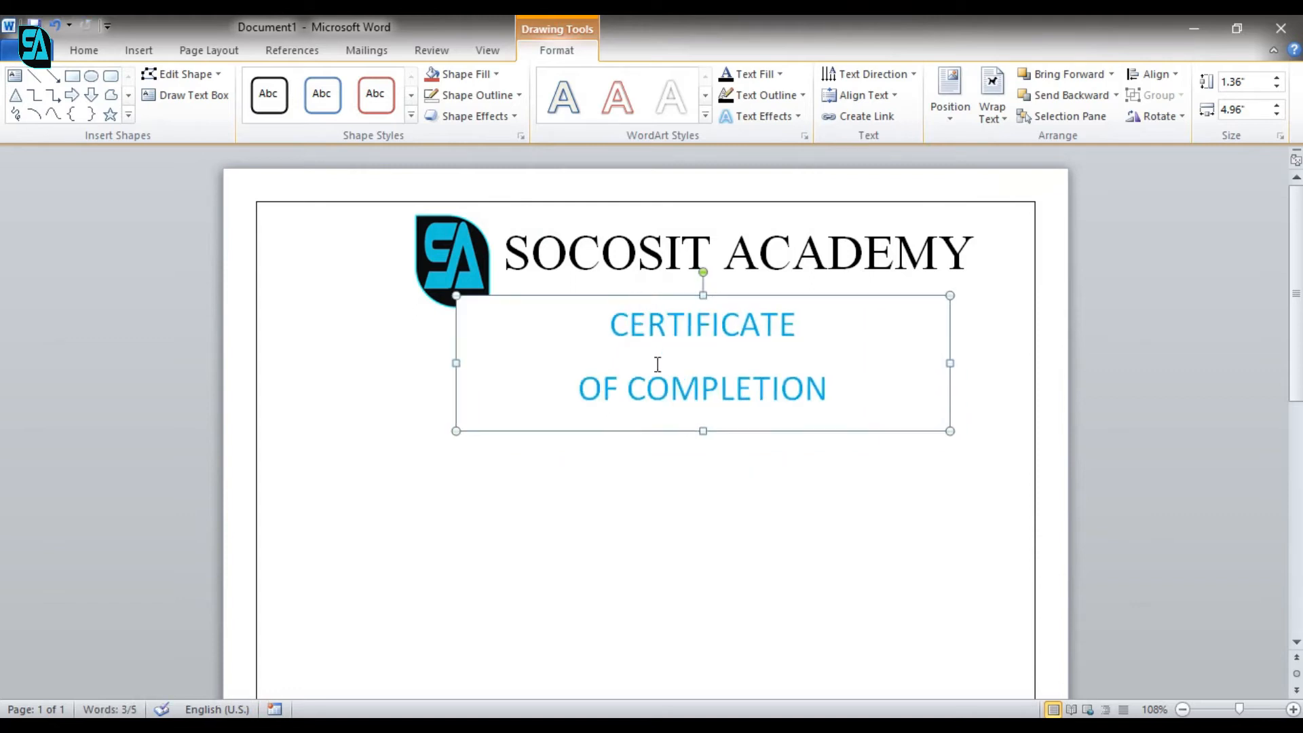
Send the CERTIFICATE OF COMPLETION text box to the back so it does not cover the logo's lower edge.
right_click(640, 293)
left_click(653, 468)
left_click(562, 480)
left_click(648, 372)
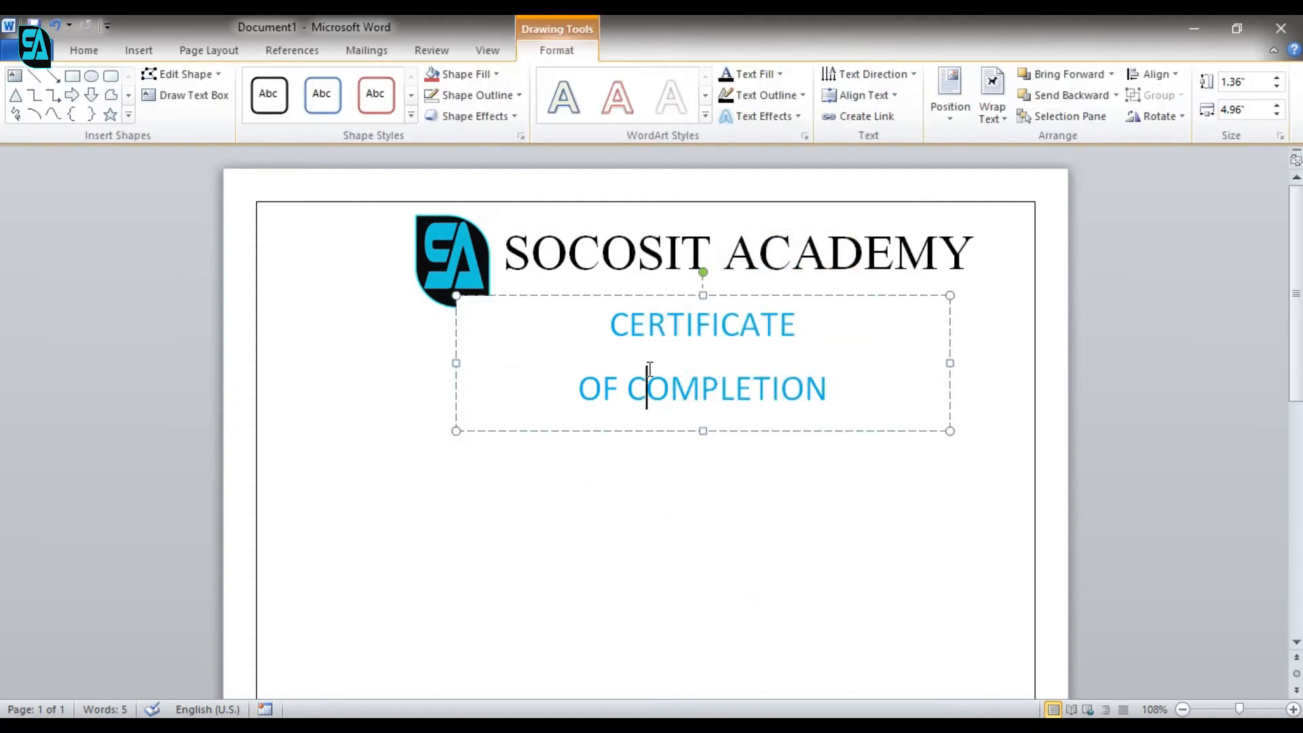
right_click(488, 294)
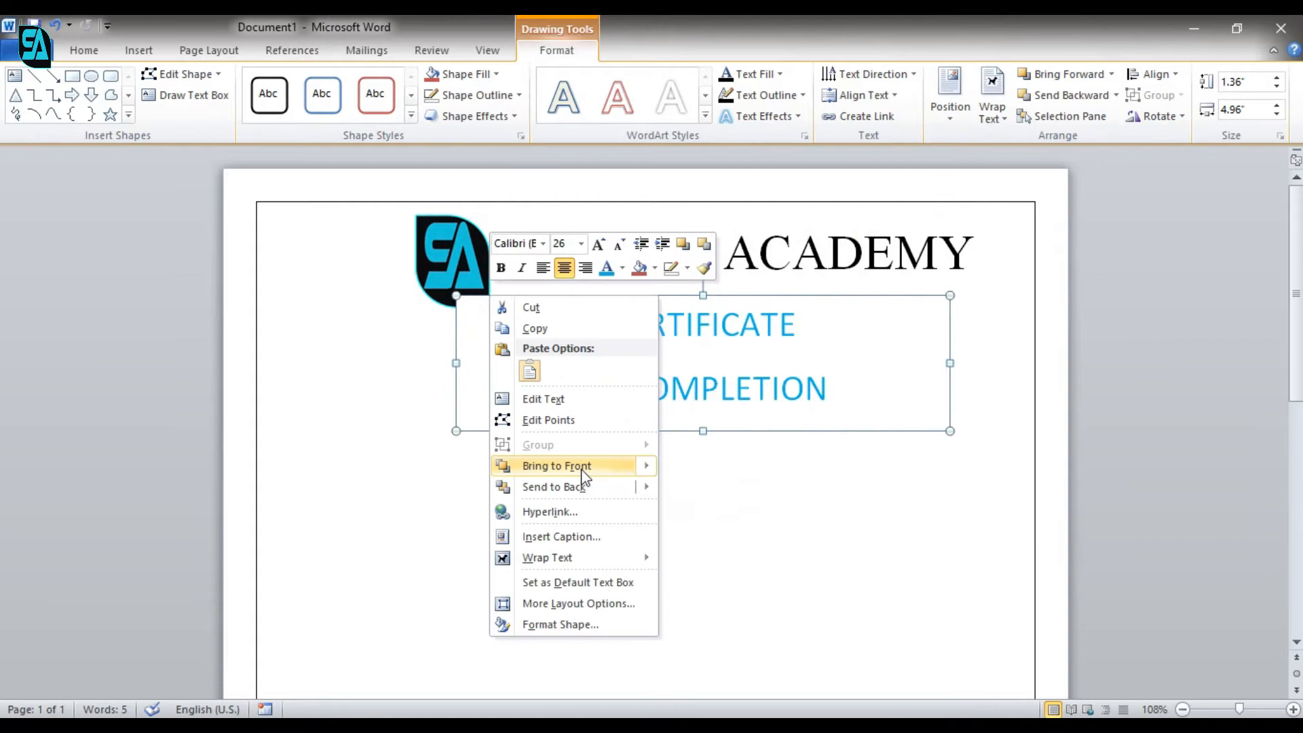
left_click(594, 486)
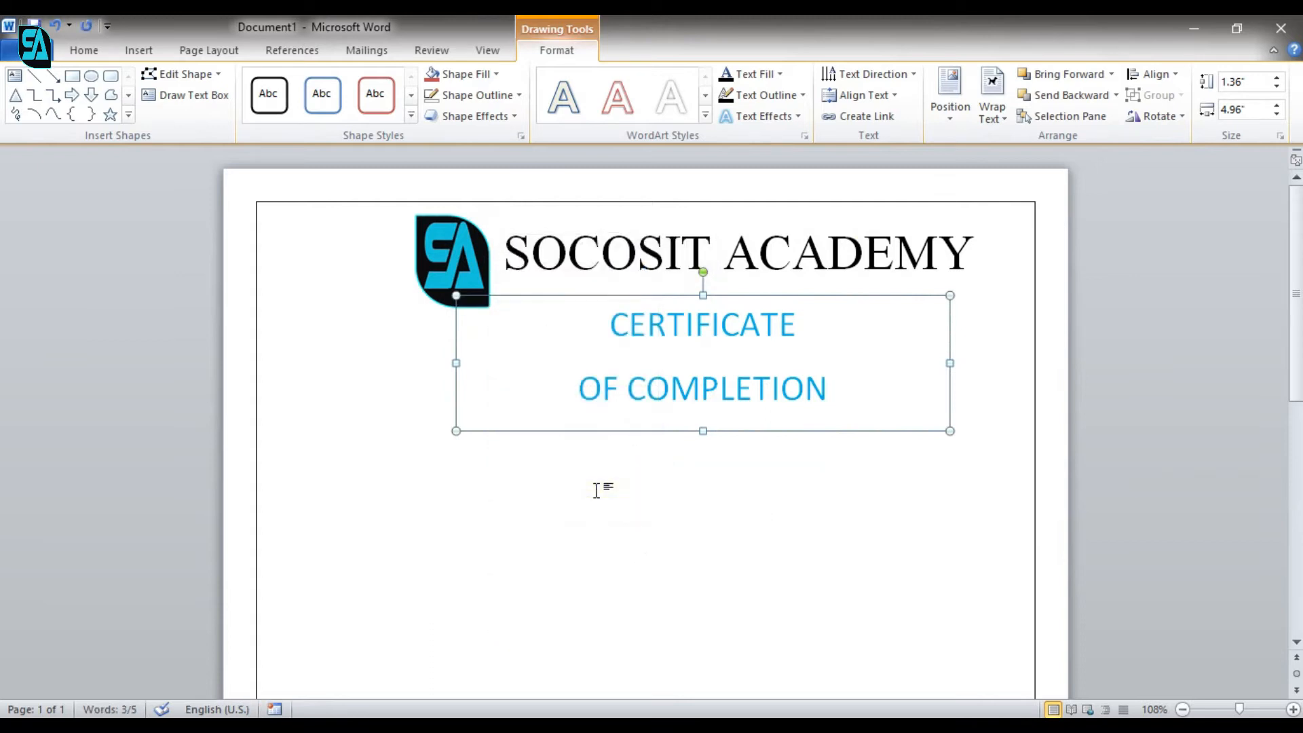
left_click(633, 507)
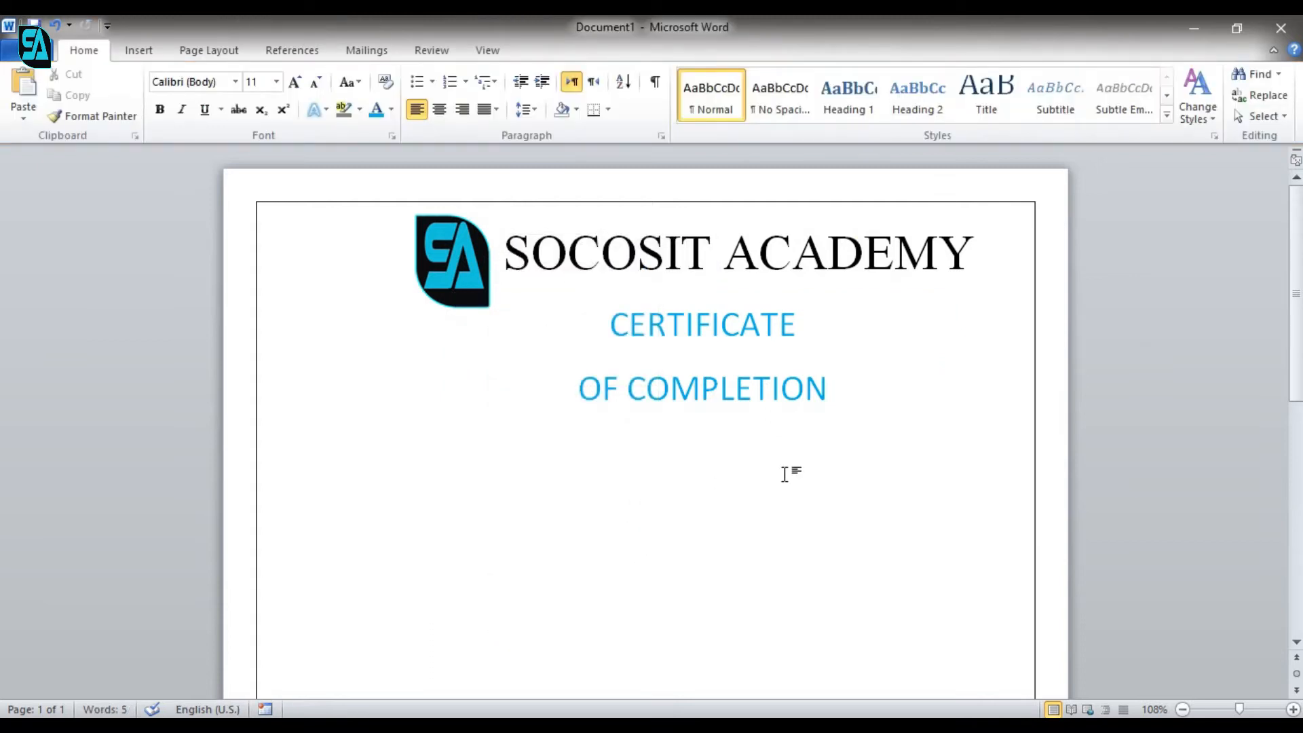
Make both lines of the CERTIFICATE OF COMPLETION heading bold.
left_click(712, 330)
key("ctrl+a")
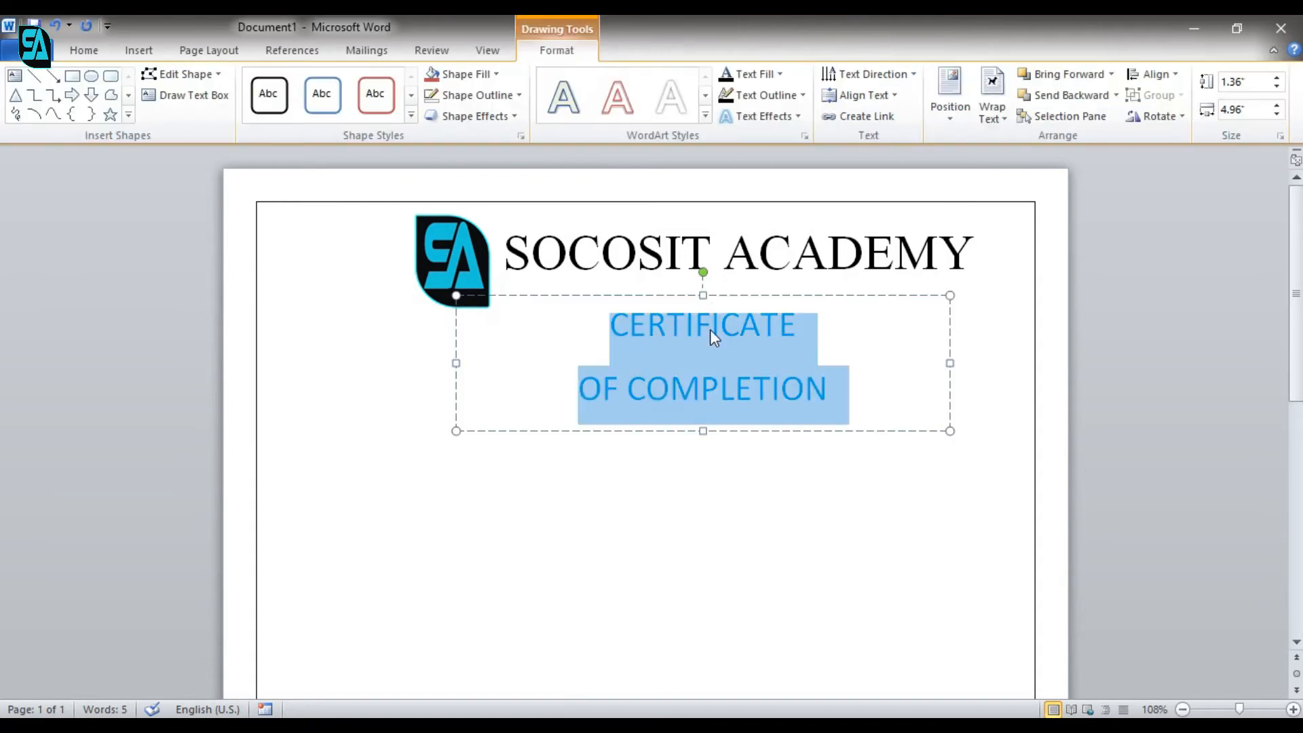
key("ctrl+b")
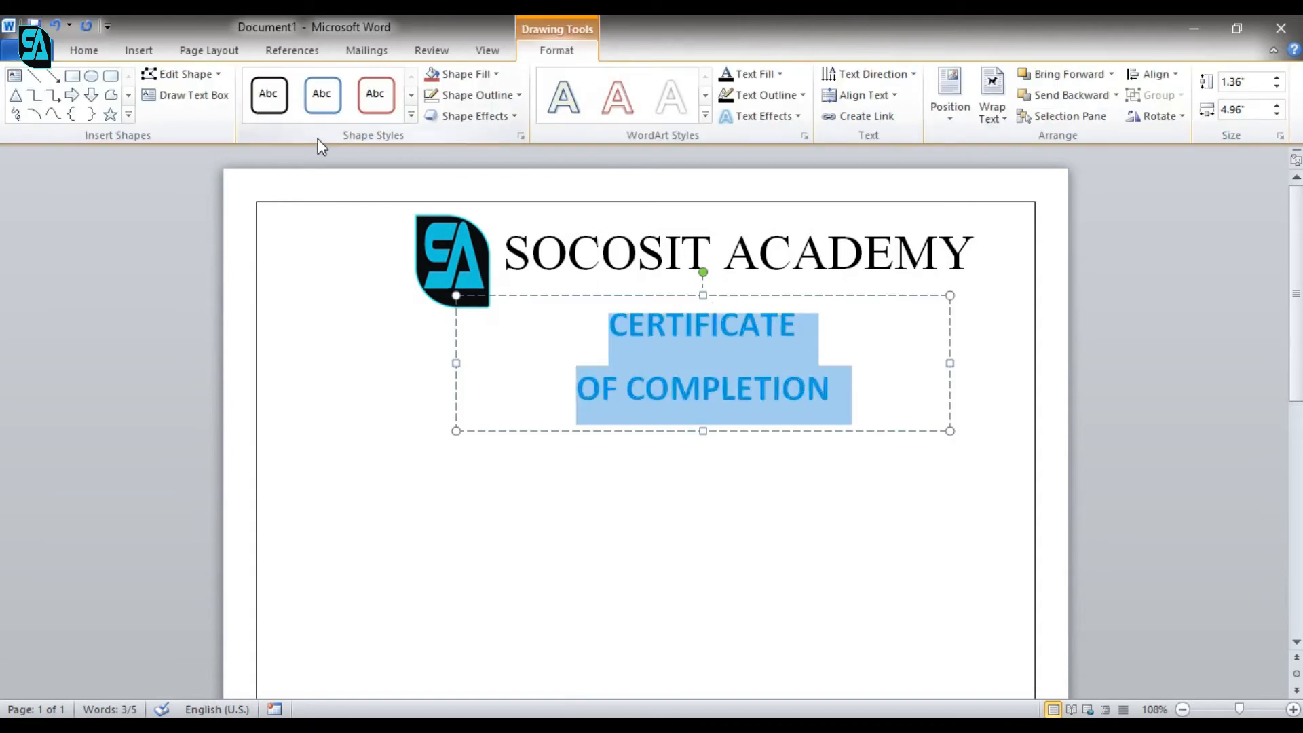
left_click(603, 387)
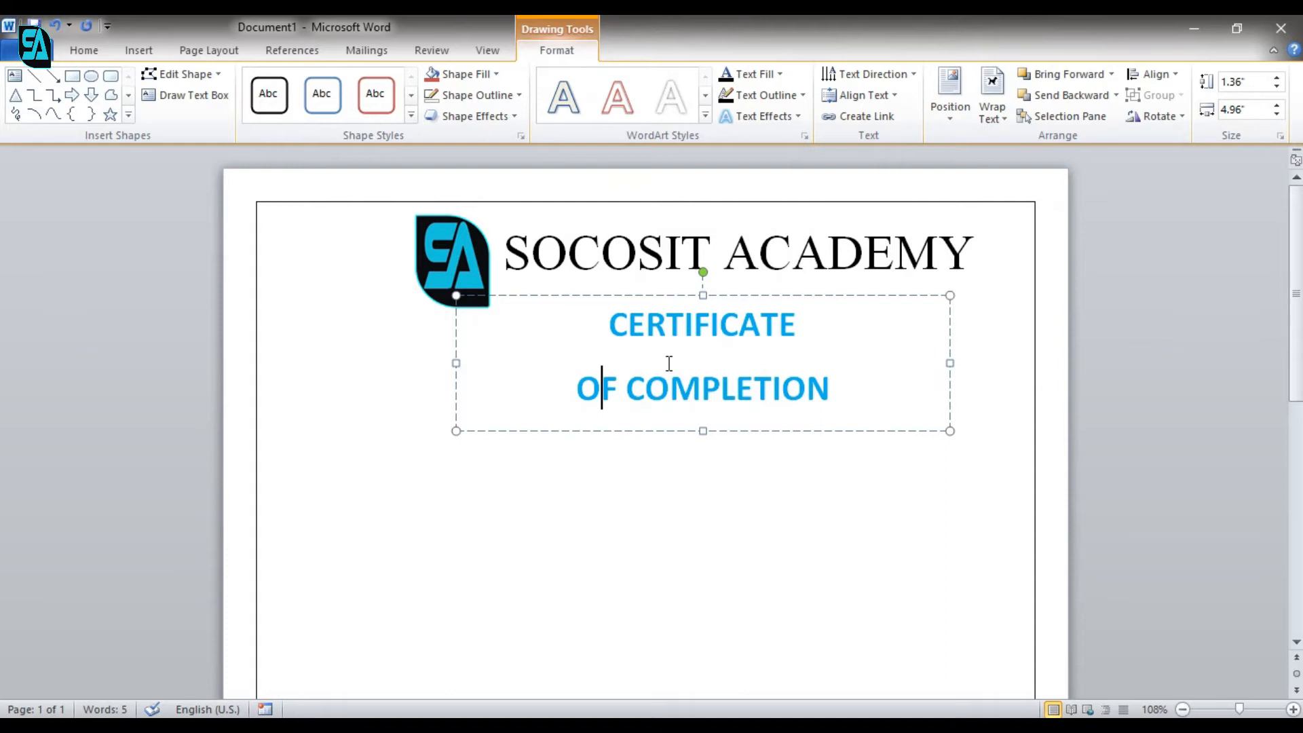
left_click(662, 557)
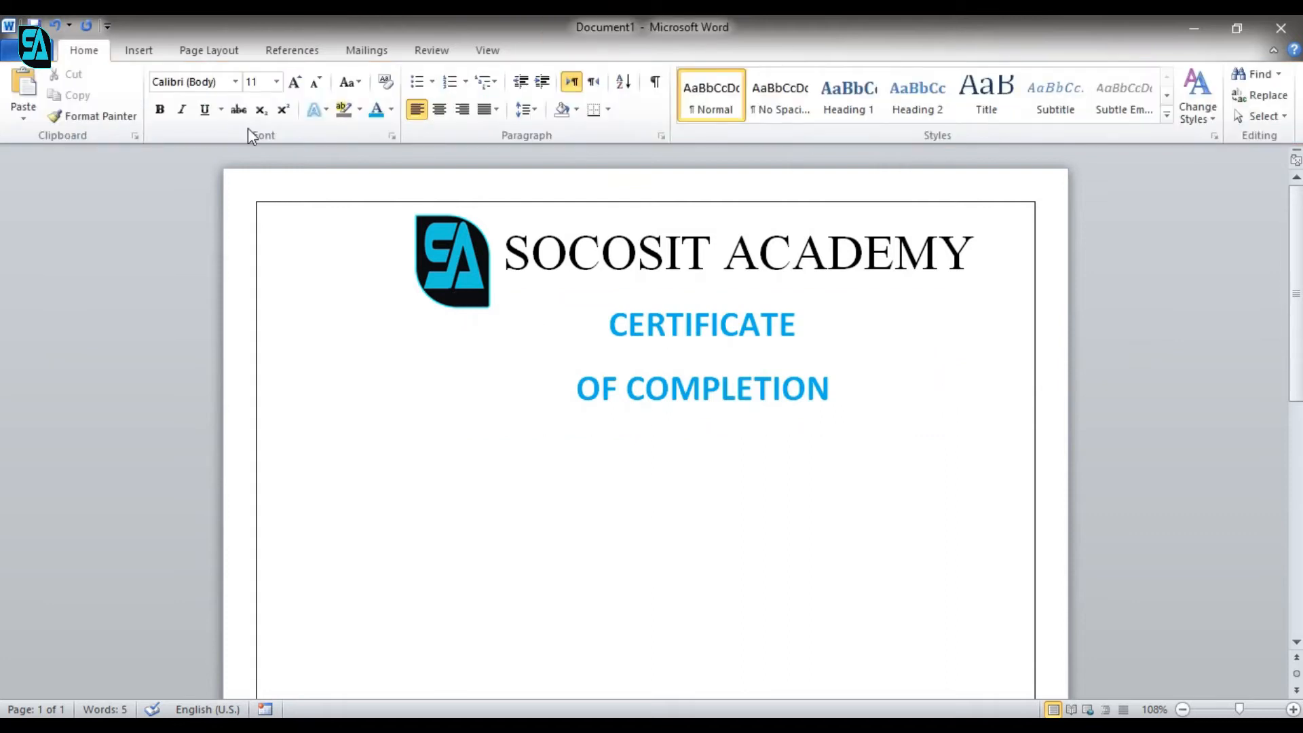
Draw a horizontal line about 2.92 inches long centred just beneath the OF COMPLETION text.
left_click(136, 50)
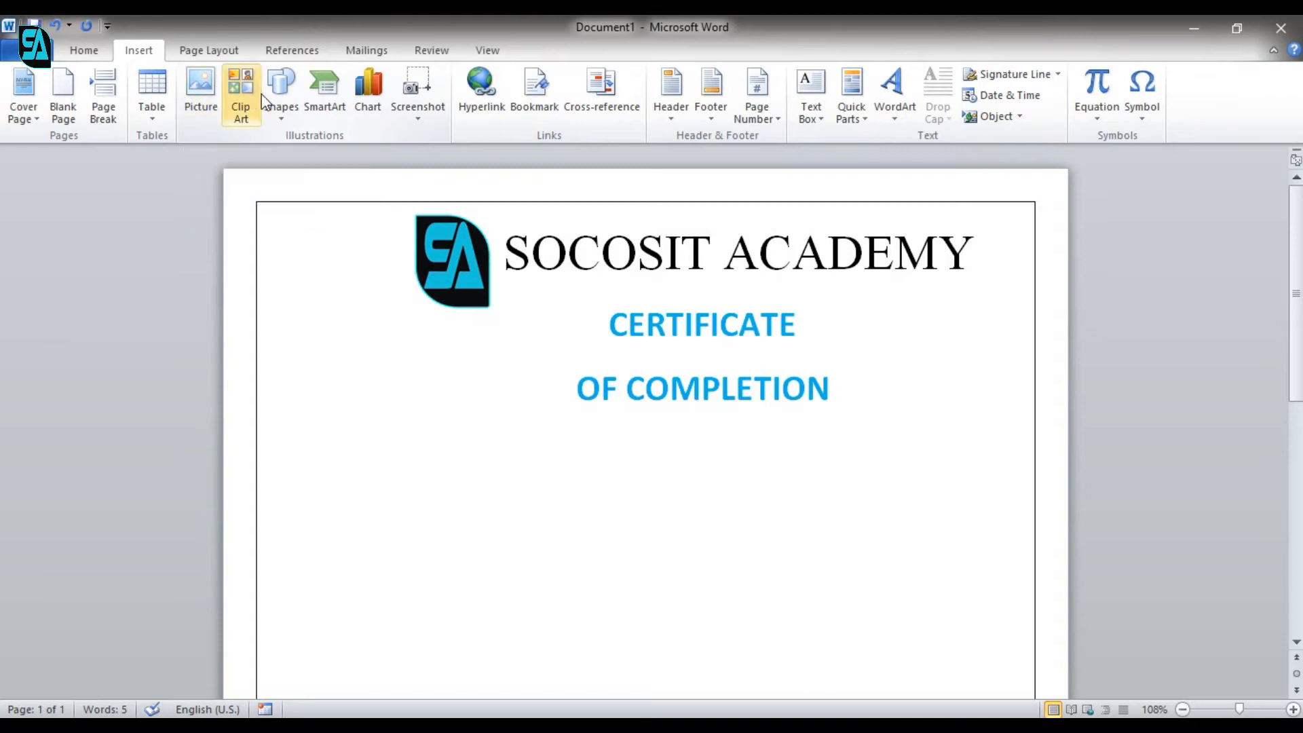
left_click(276, 102)
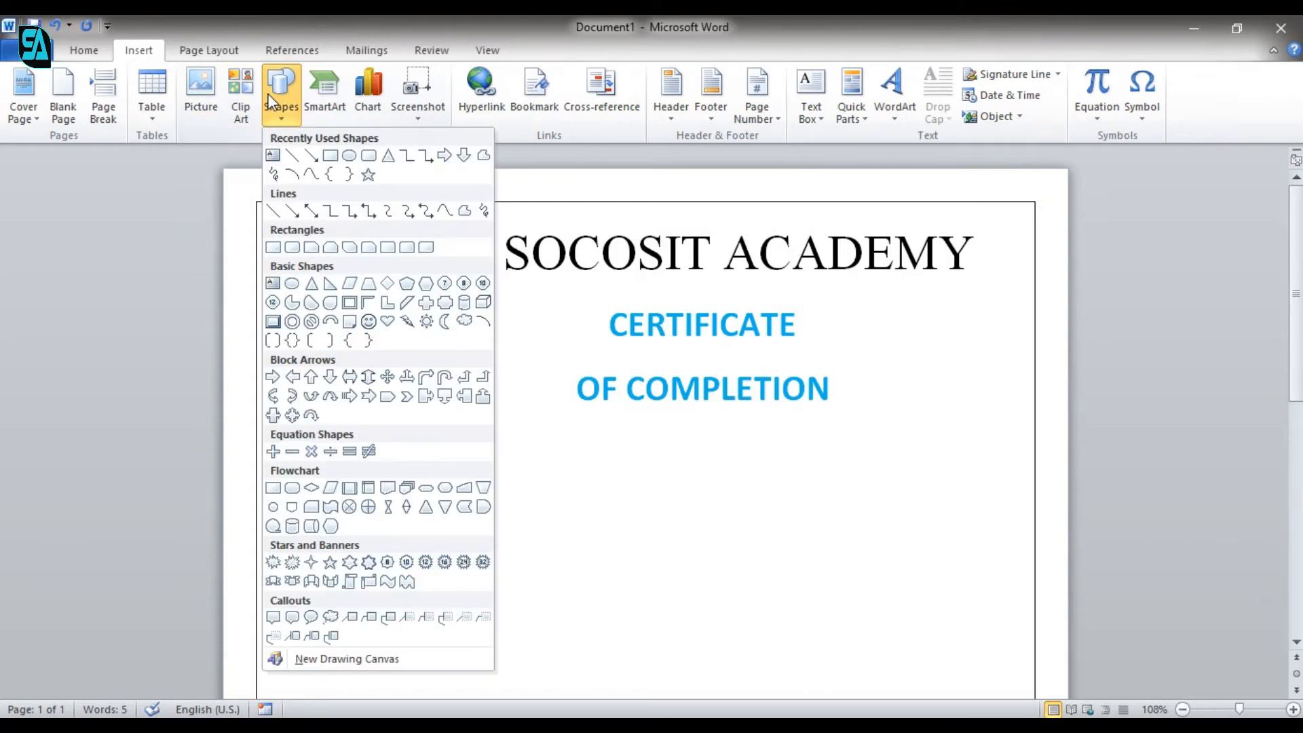
left_click(292, 156)
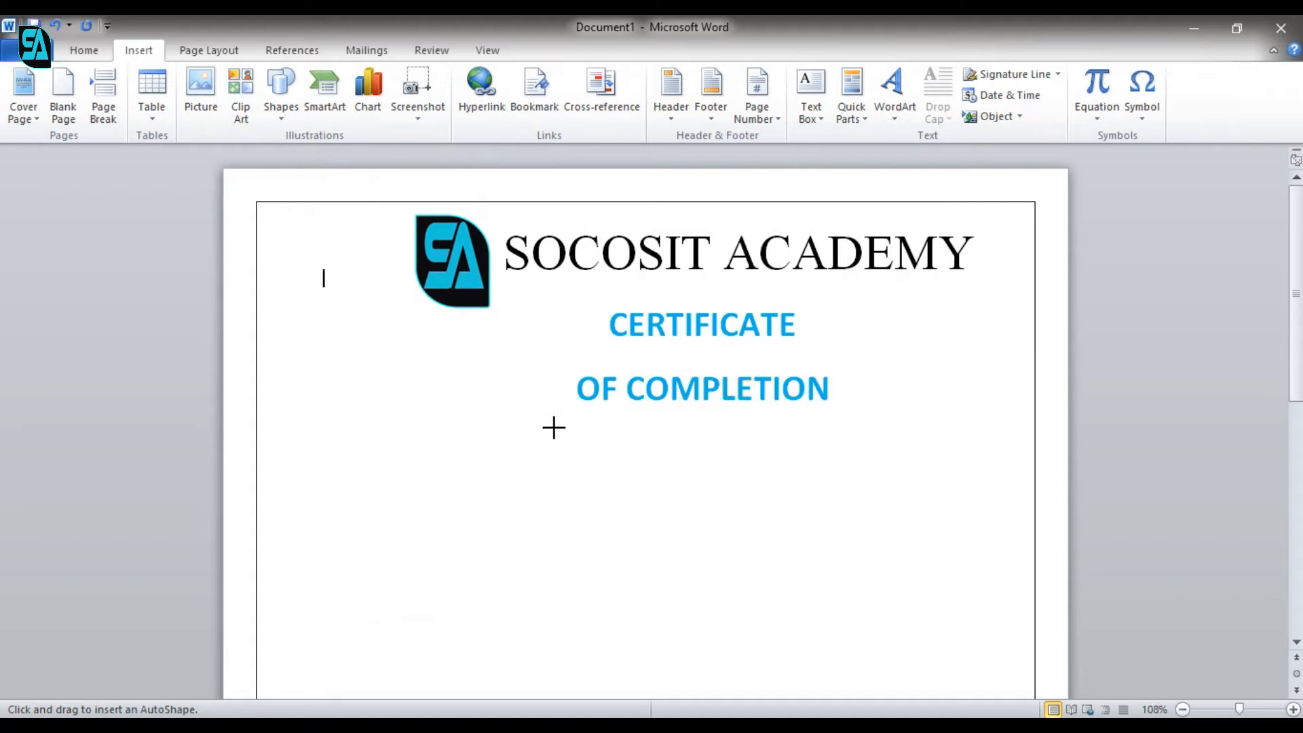
mouse_move(554, 428)
left_mouse_down()
mouse_move(718, 431)
mouse_move(829, 416)
mouse_move(840, 470)
mouse_move(821, 697)
mouse_move(870, 438)
mouse_move(844, 354)
left_mouse_up()
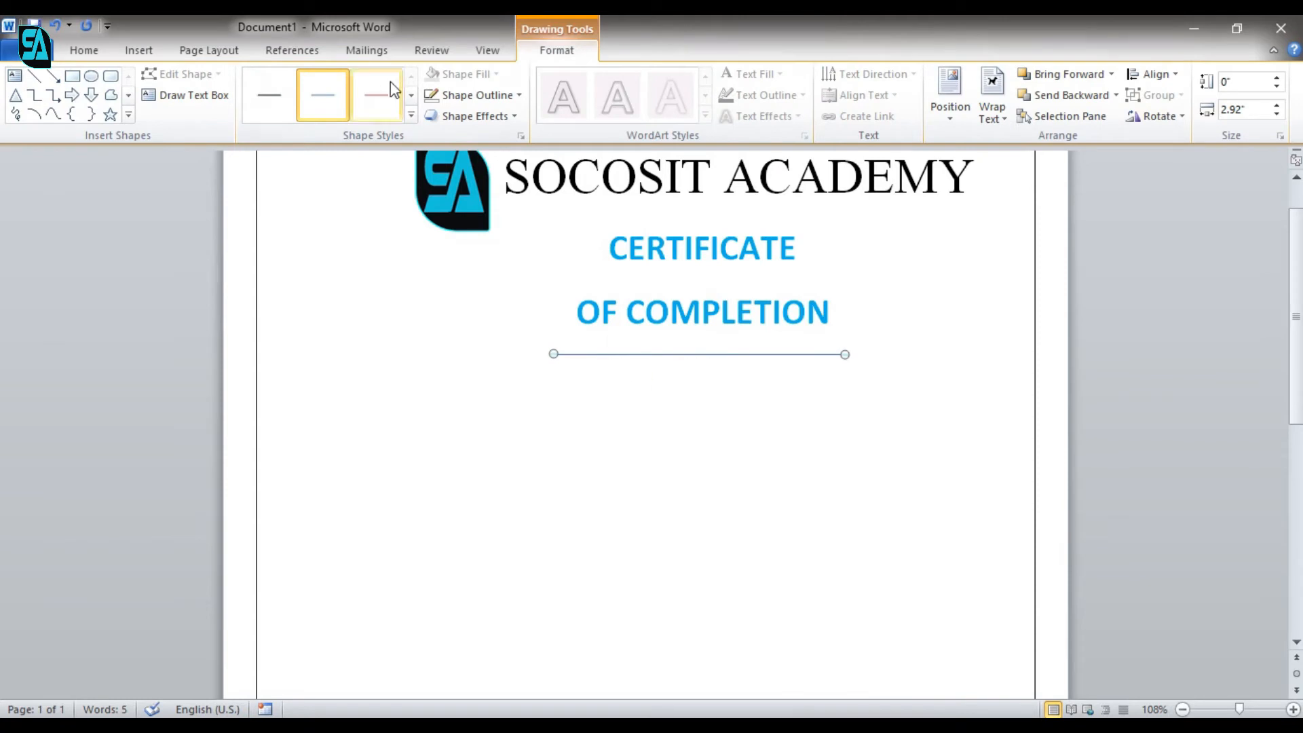
Set the weight of the line beneath the heading to 2¼ pt.
left_click(461, 95)
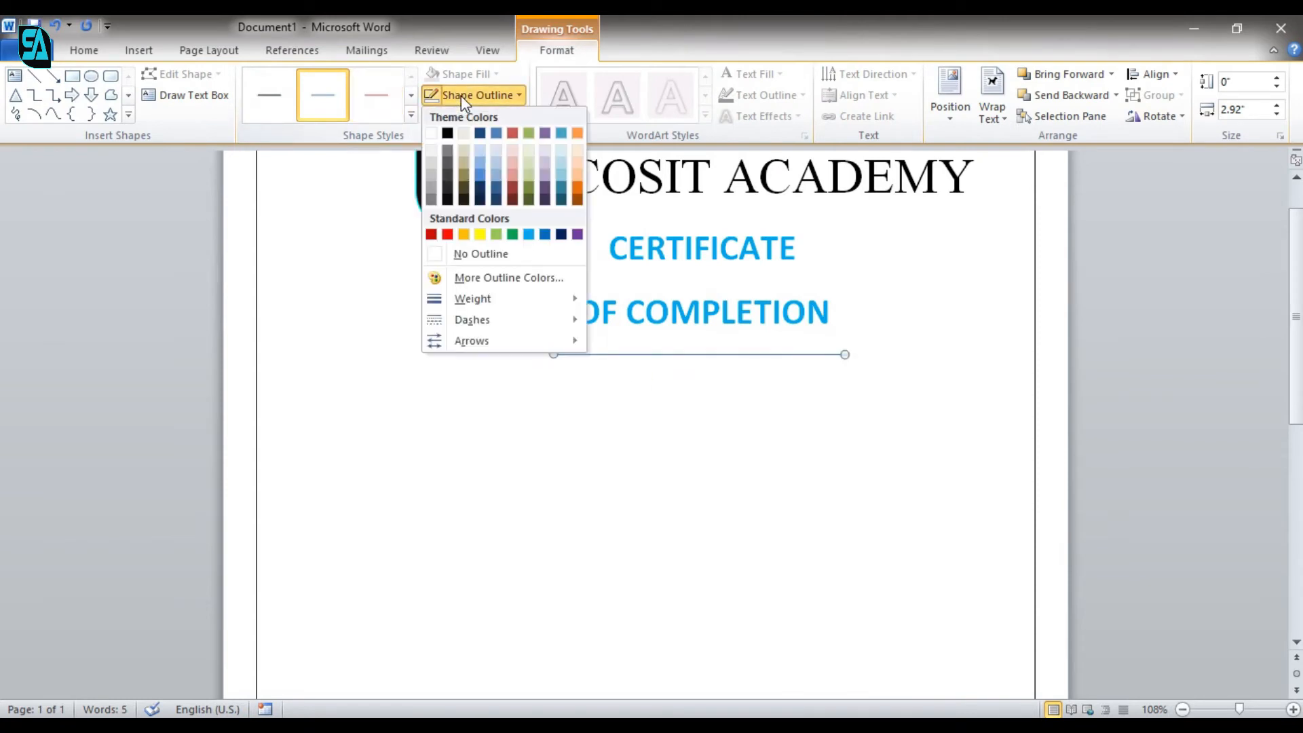
mouse_move(513, 303)
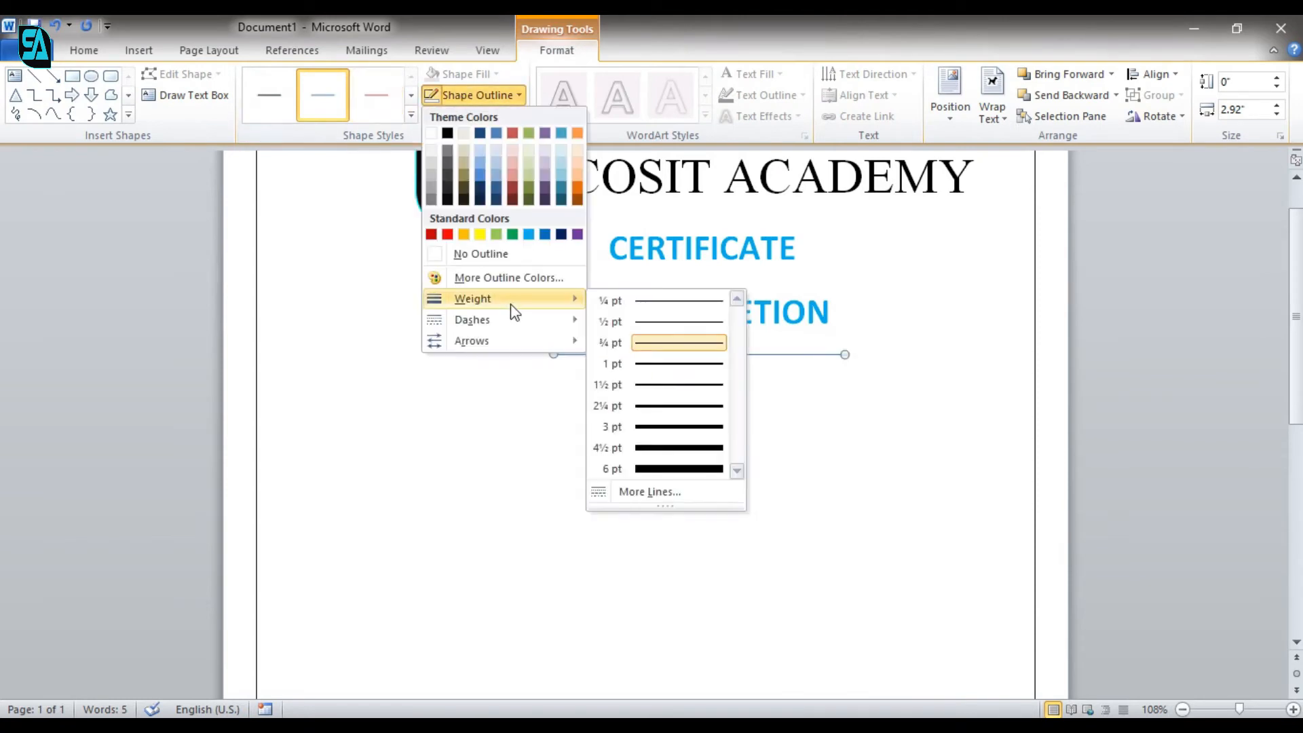
left_click(656, 415)
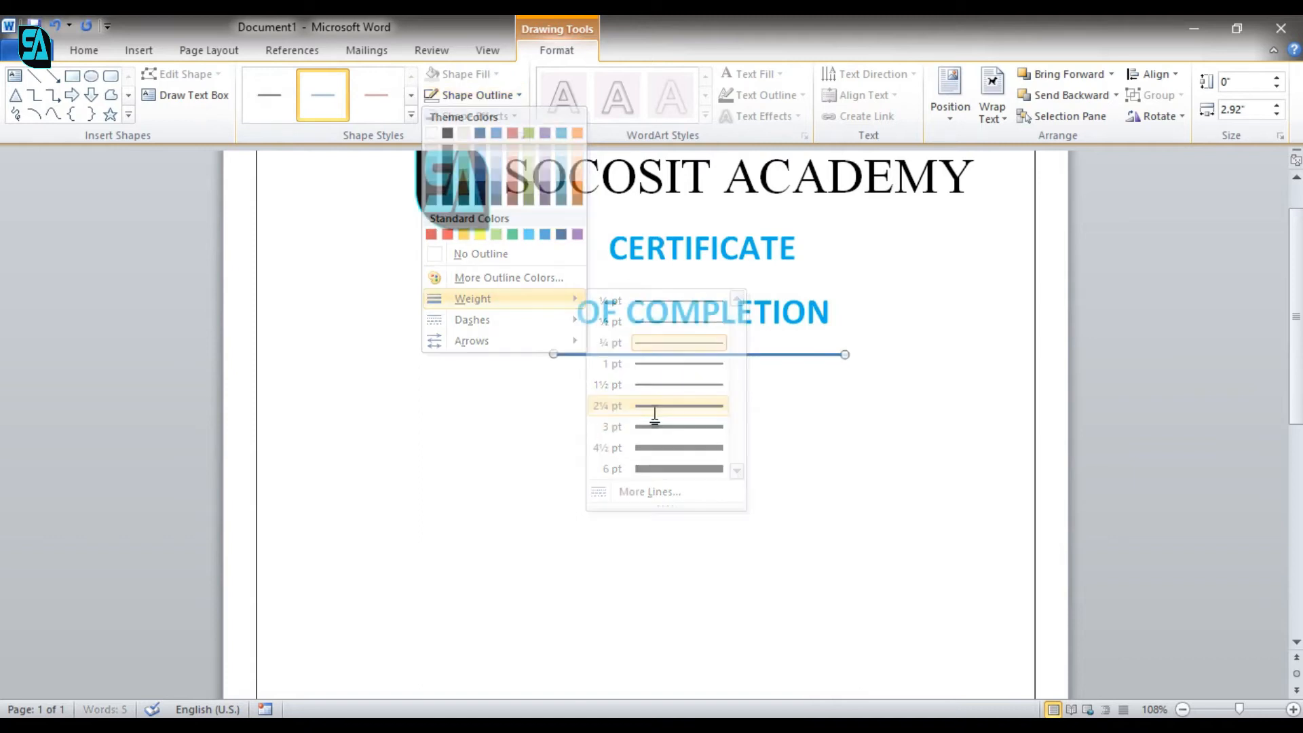
Try to recolour the selected line using the light blue font color.
left_click(94, 52)
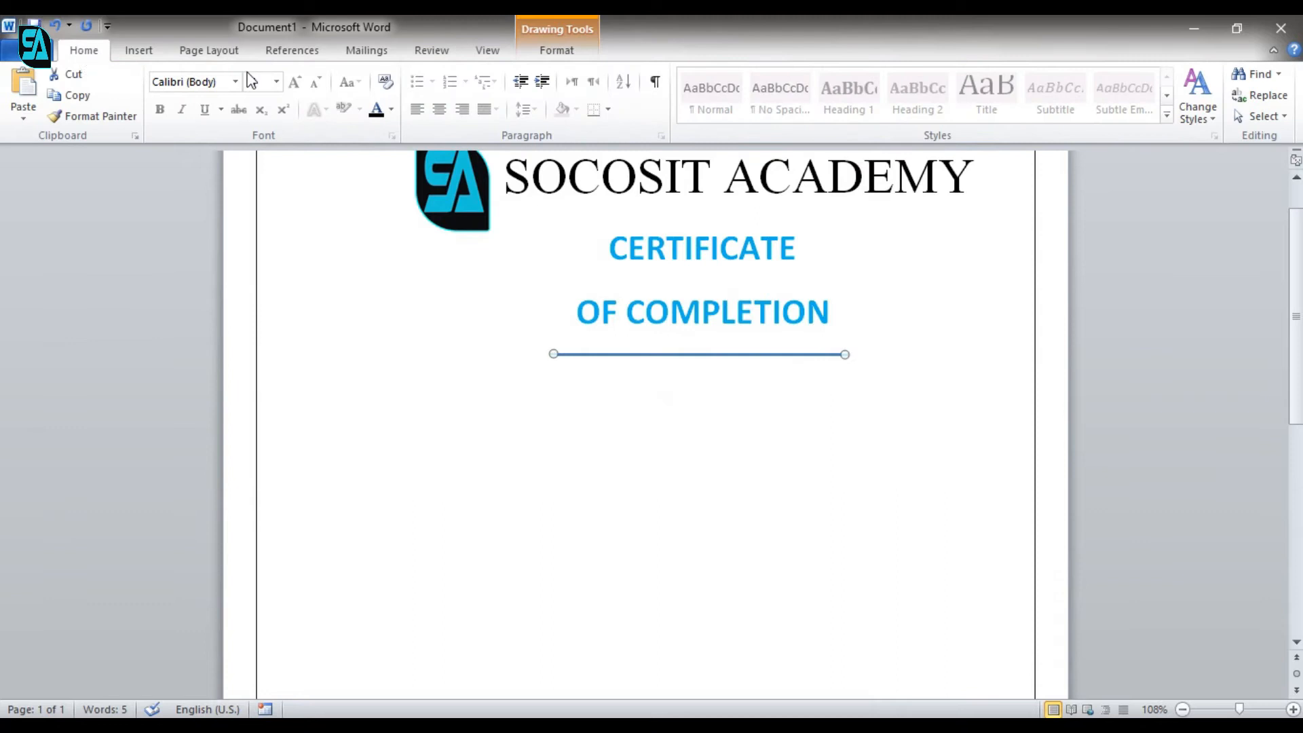
left_click(393, 110)
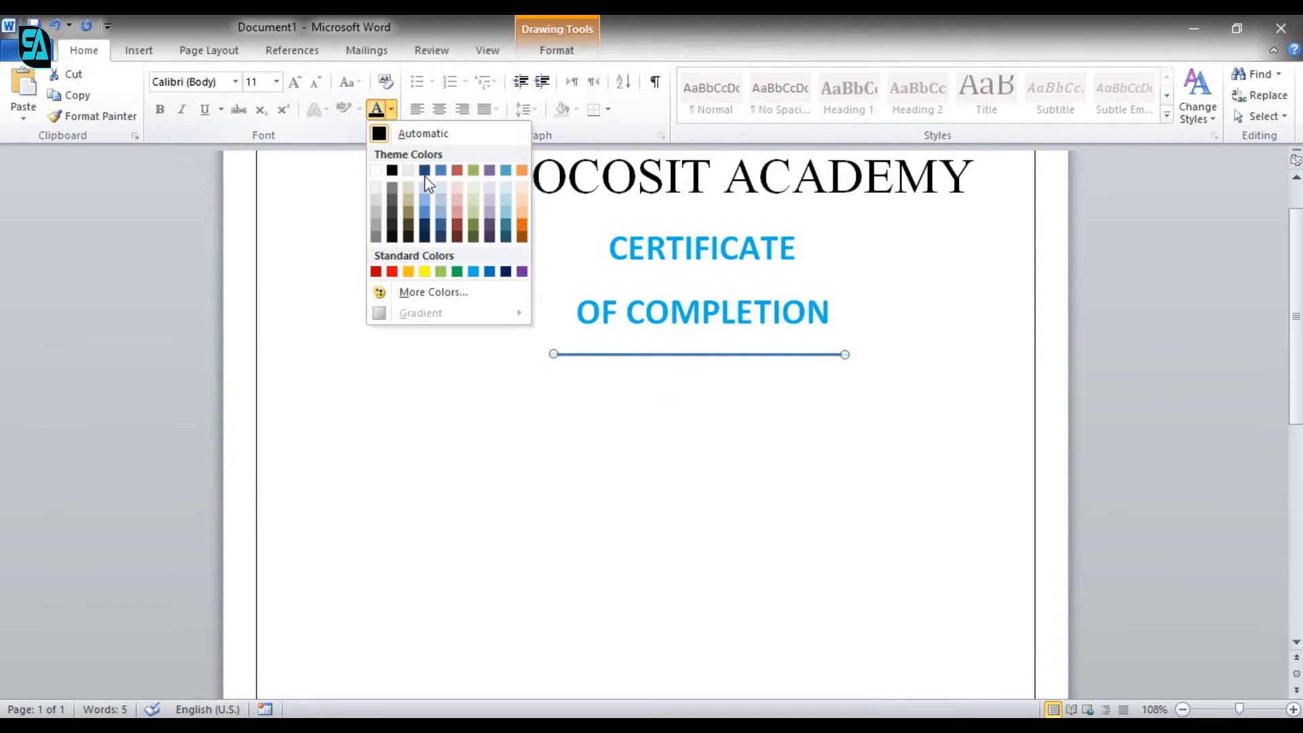
left_click(473, 272)
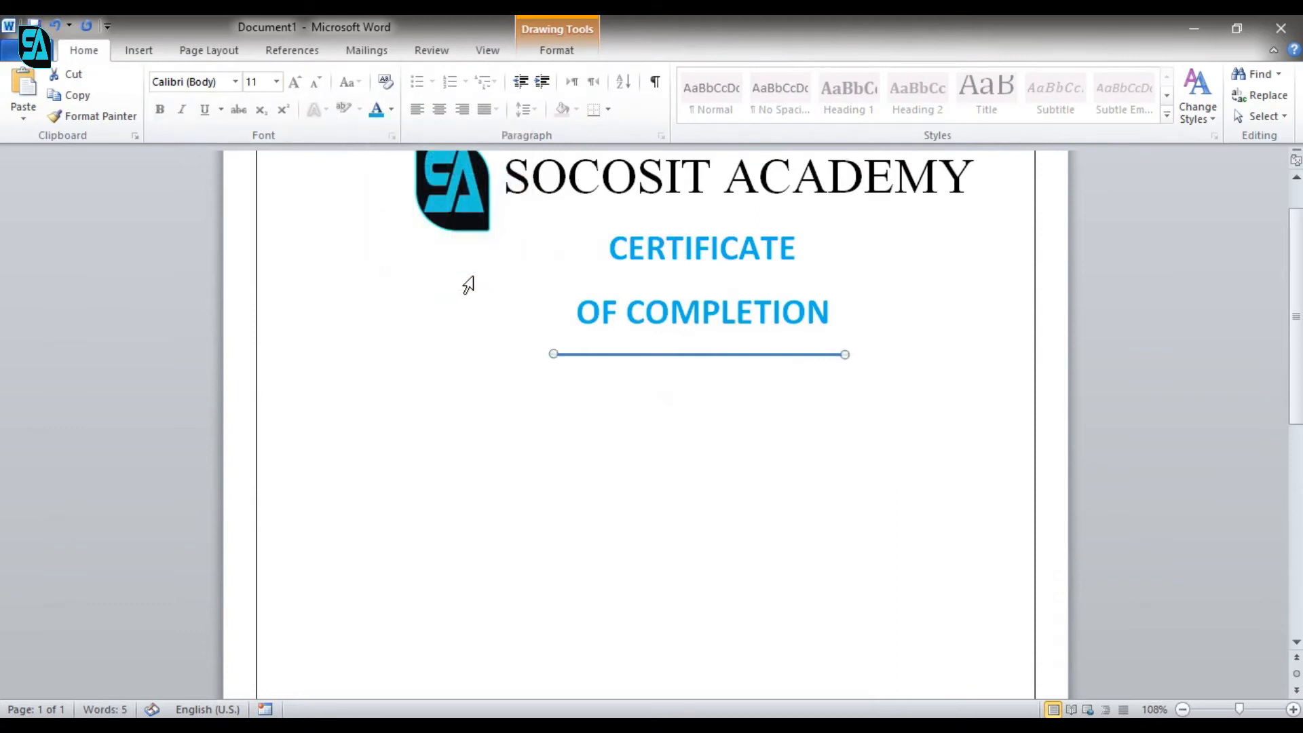
Apply the thick blue shadowed preset style to the line beneath the heading.
double_click(627, 356)
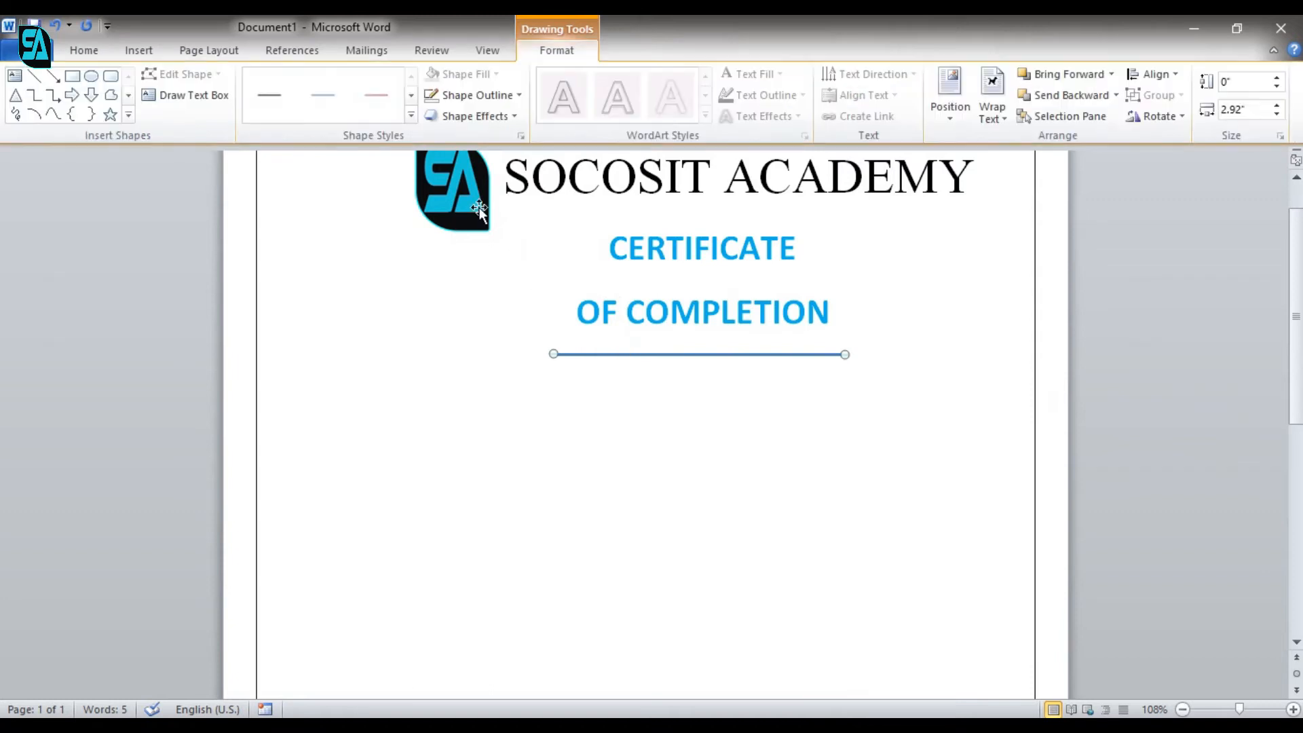
left_click(414, 117)
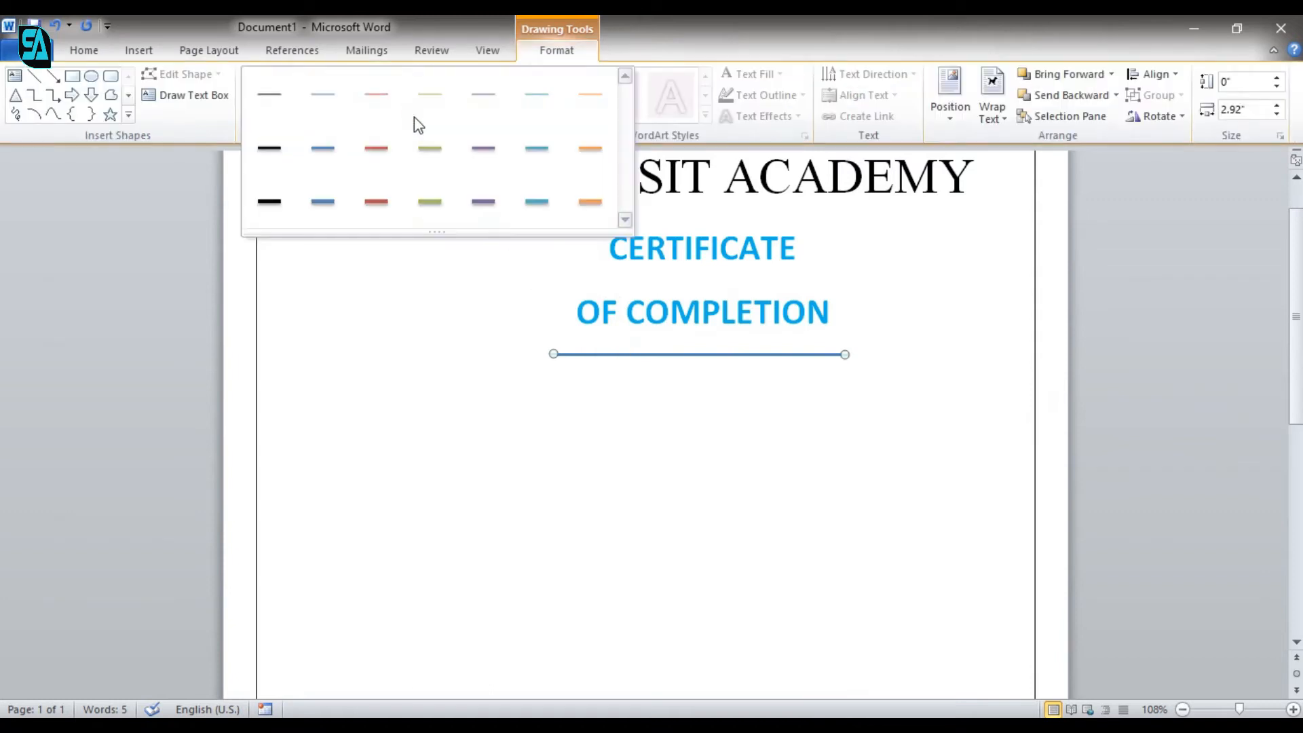
left_click(336, 192)
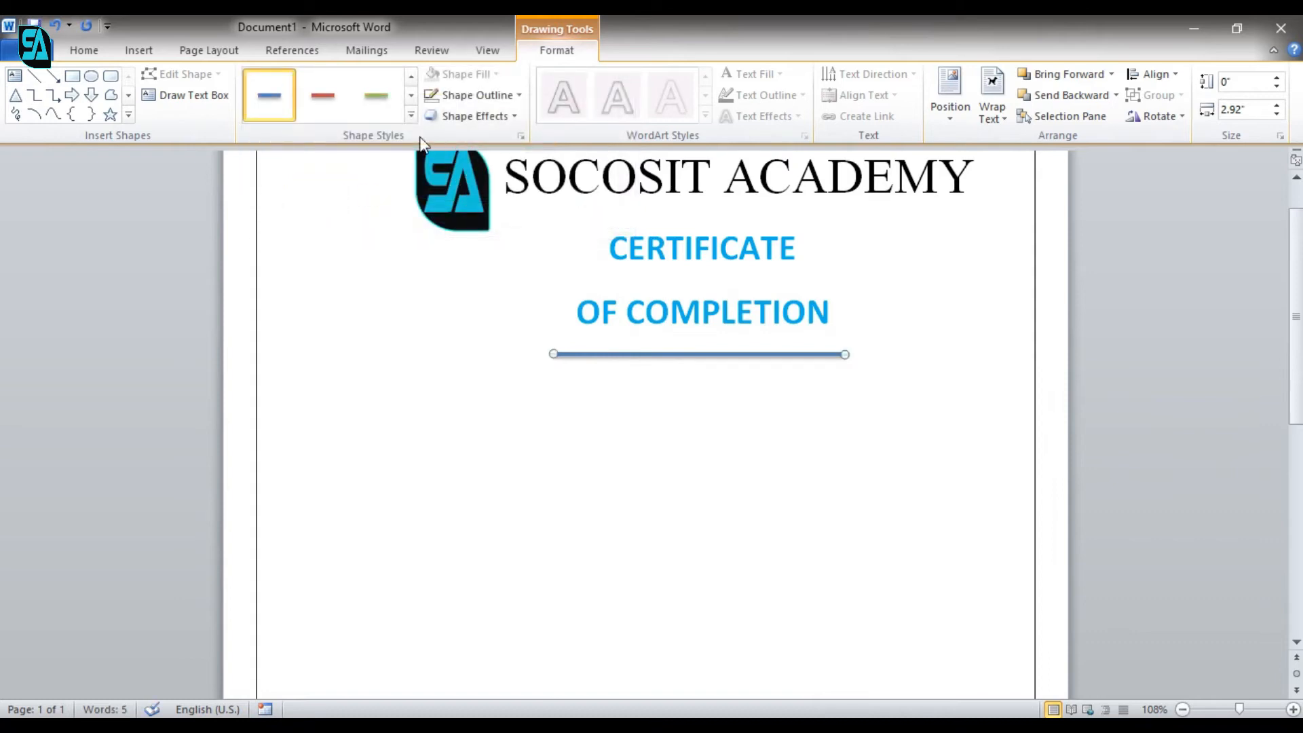
left_click(84, 51)
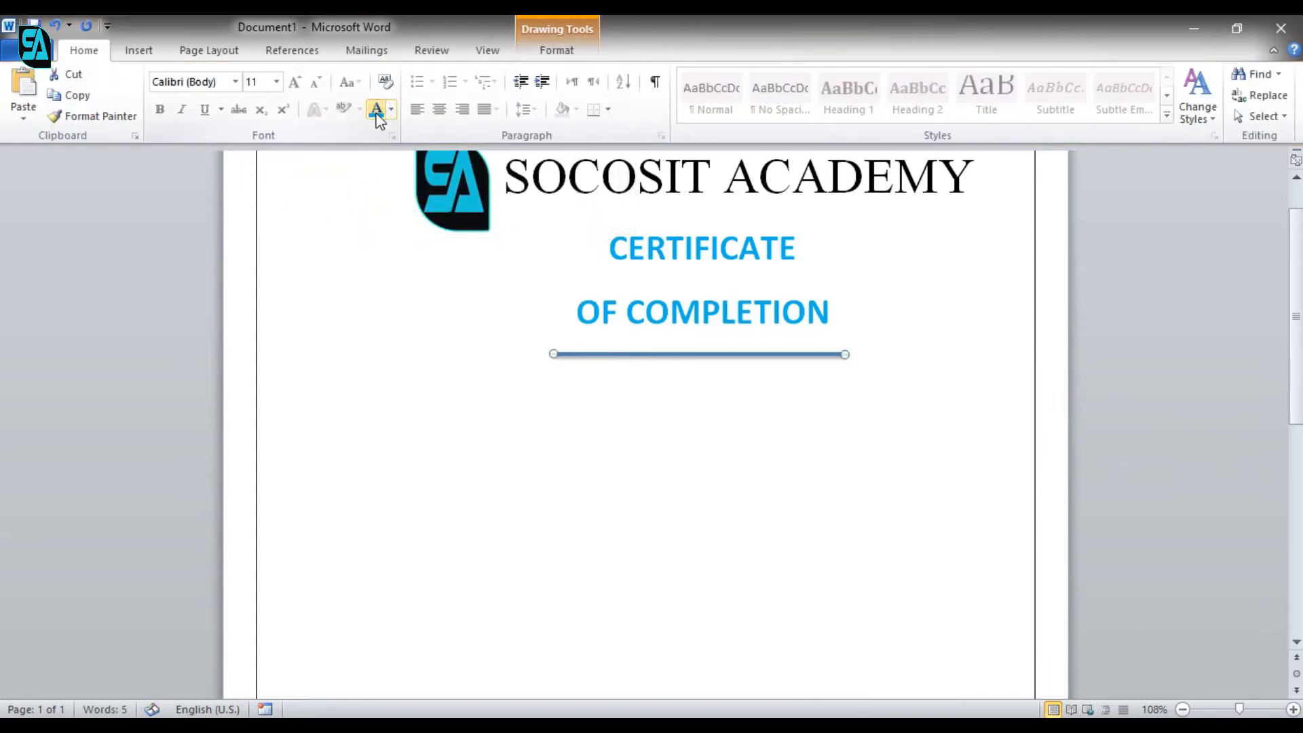
left_click(875, 410)
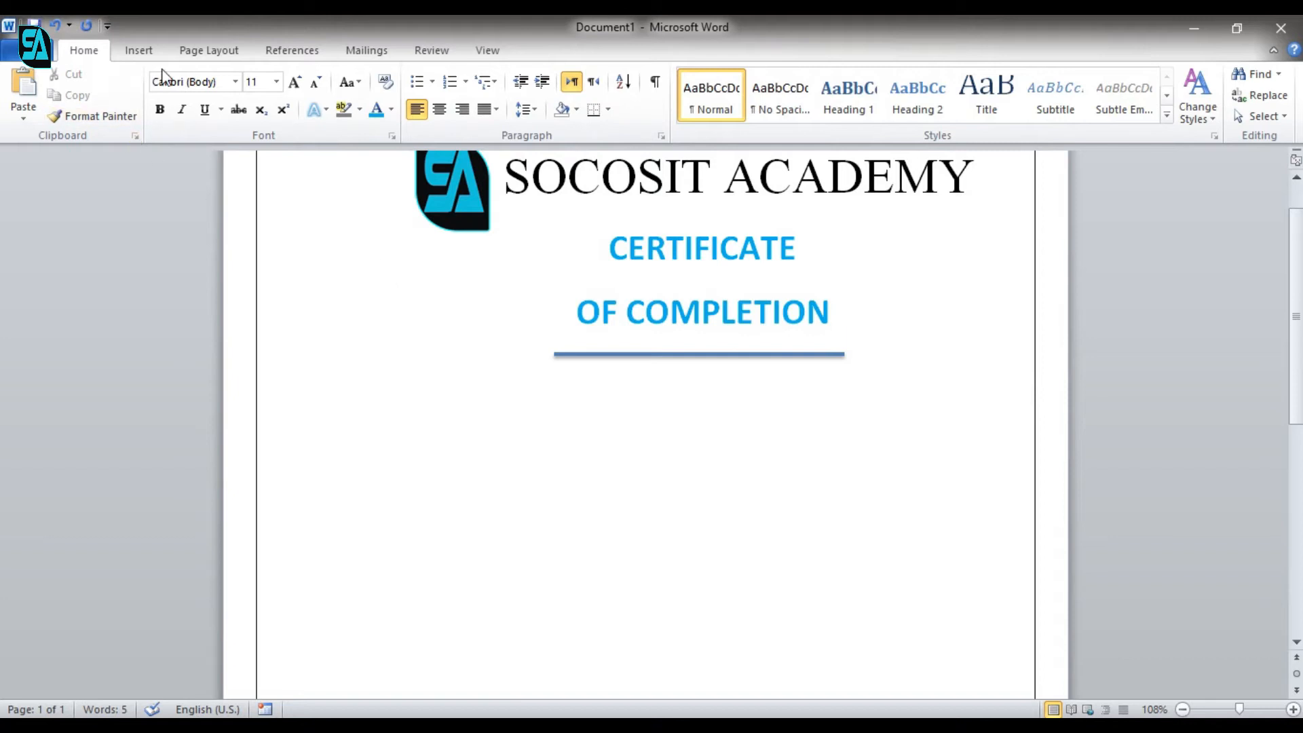
Add a text box about 3.48 by 0.5 inches below the line, reading THIS IS TO CERTIFY.
left_click(140, 52)
left_click(299, 110)
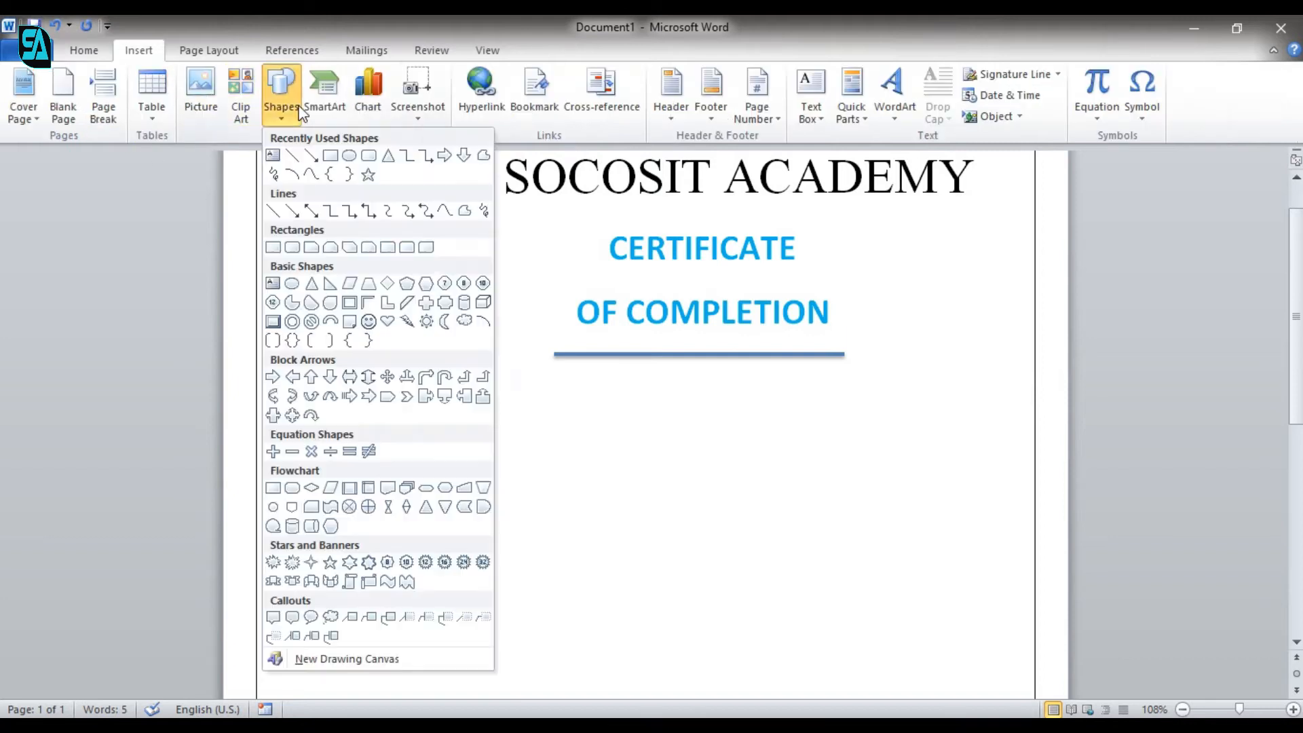
left_click(272, 156)
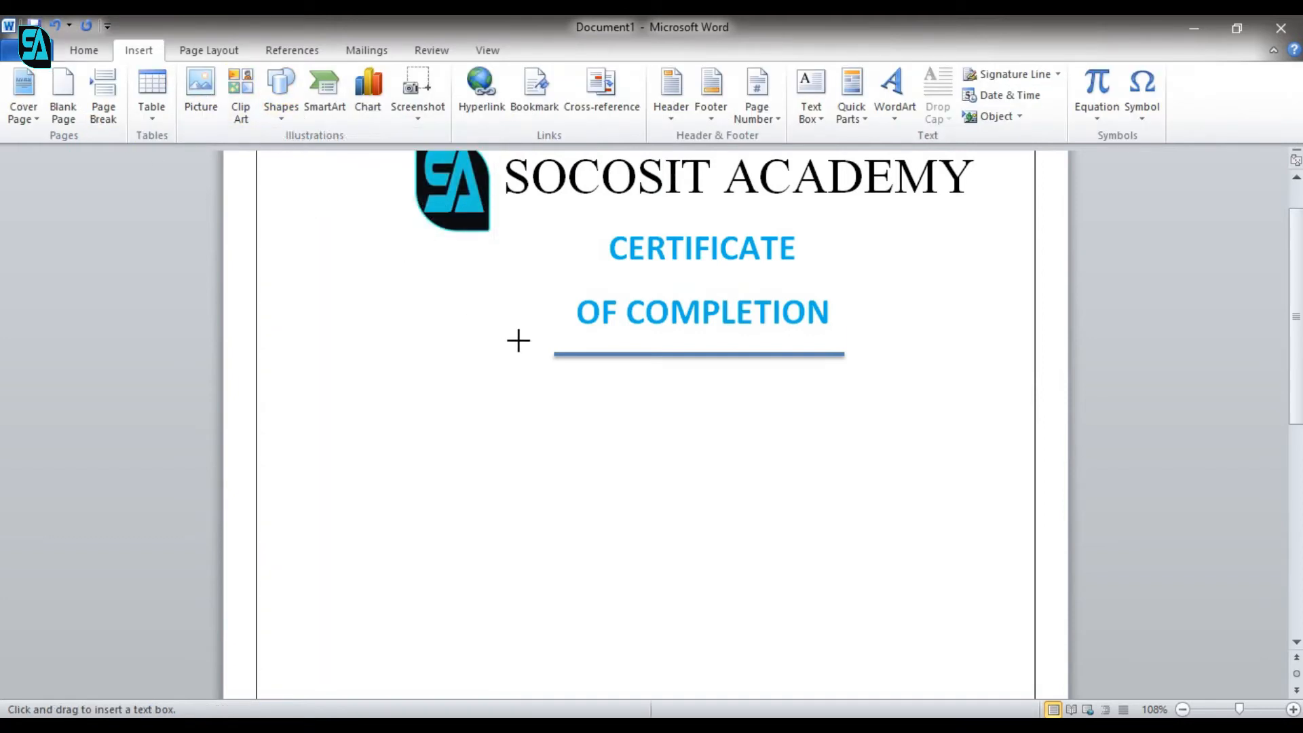
mouse_move(530, 375)
left_mouse_down()
mouse_move(840, 401)
mouse_move(875, 426)
left_mouse_up()
type("THIS IS TO")
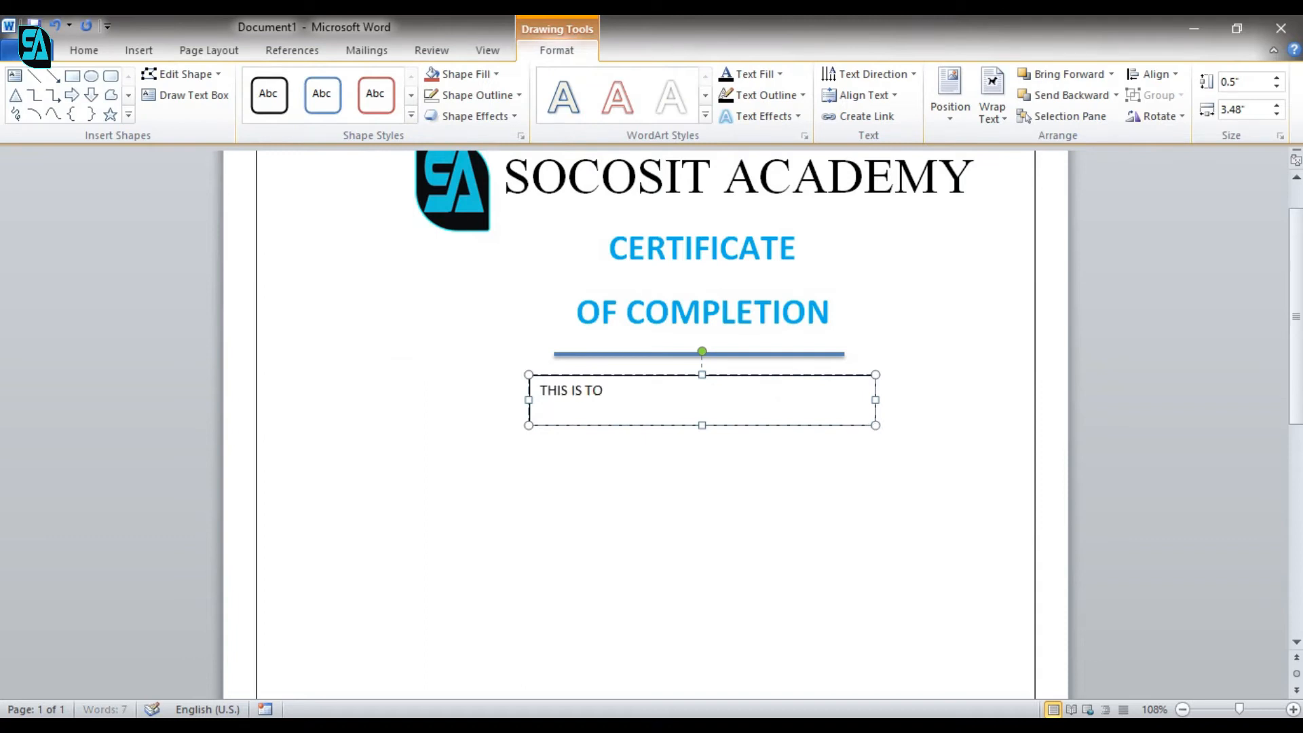
type(" CERTIFY")
Set the THIS IS TO CERTIFY text in Times New Roman and centre it in its box.
key("ctrl+a")
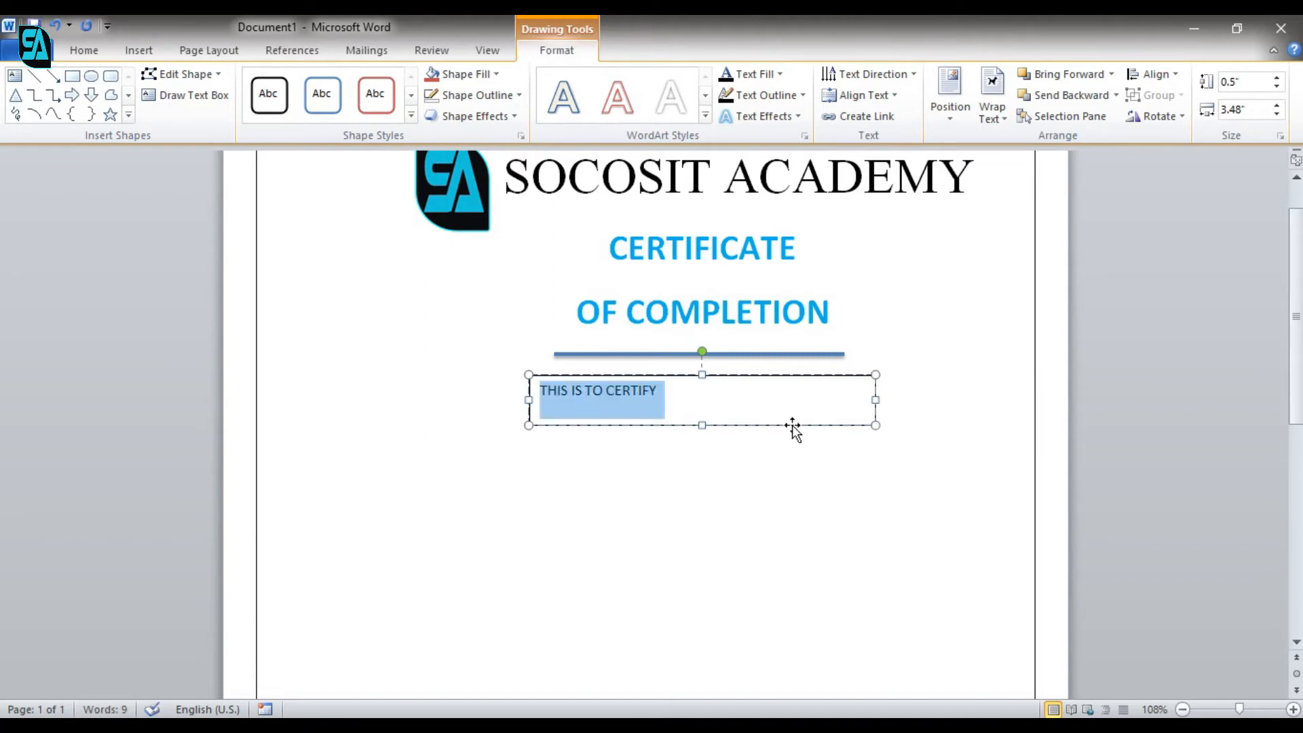
left_click(86, 60)
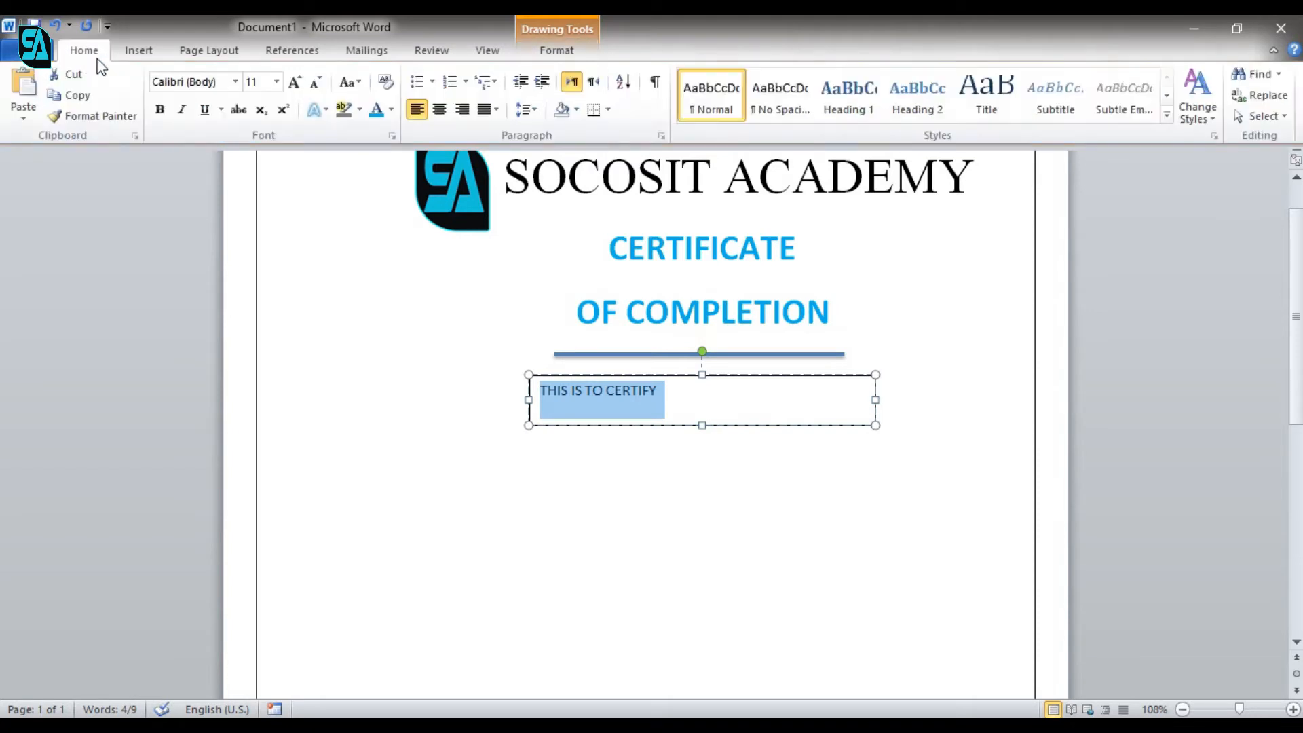
left_click(200, 80)
type("Times New Rom")
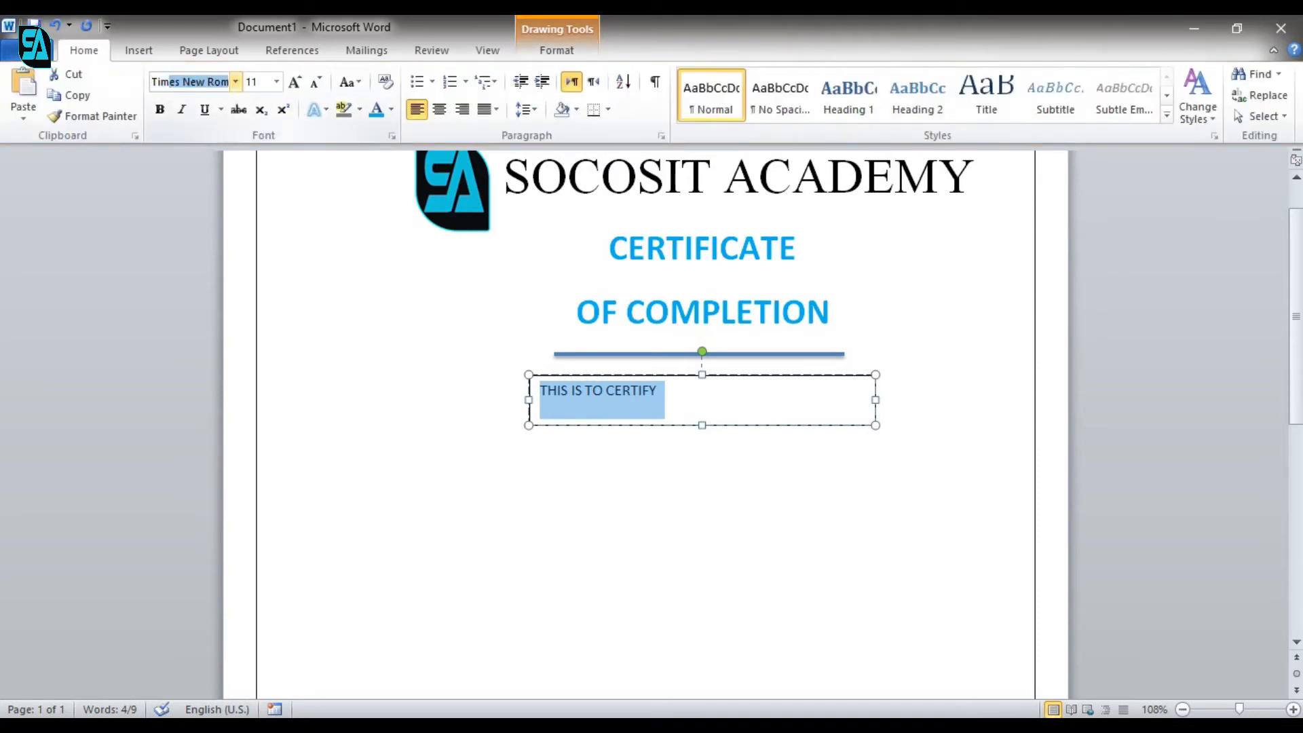
key("Return")
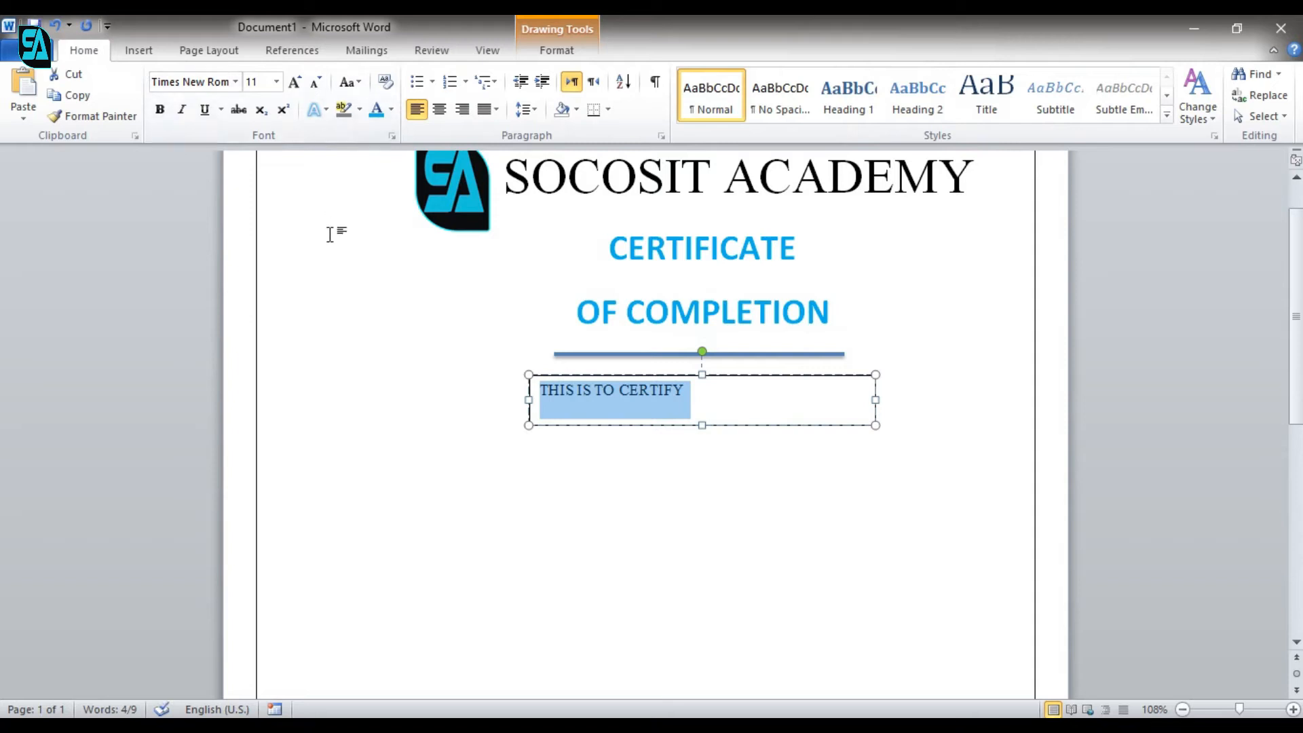
left_click(439, 110)
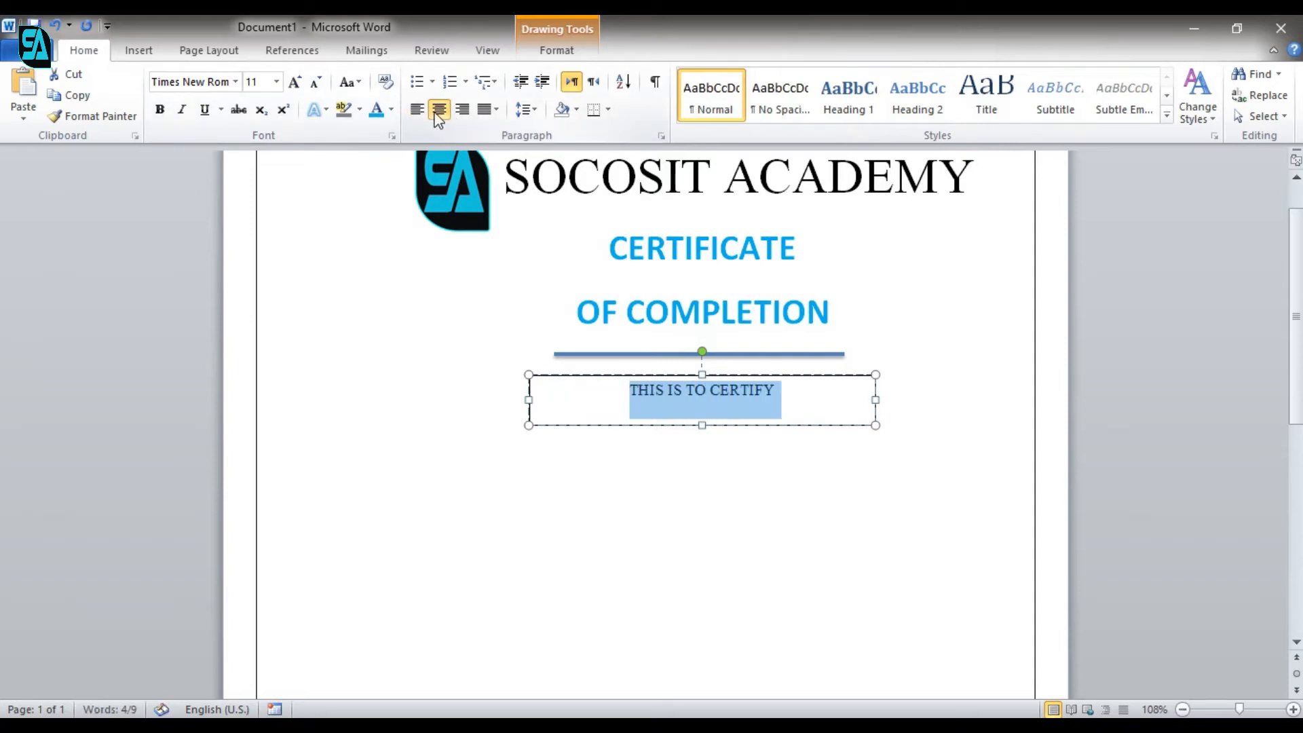
Enlarge the THIS IS TO CERTIFY text to 18 pt and colour it light blue.
left_click(296, 83)
left_click(296, 83)
left_click(296, 82)
left_click(296, 83)
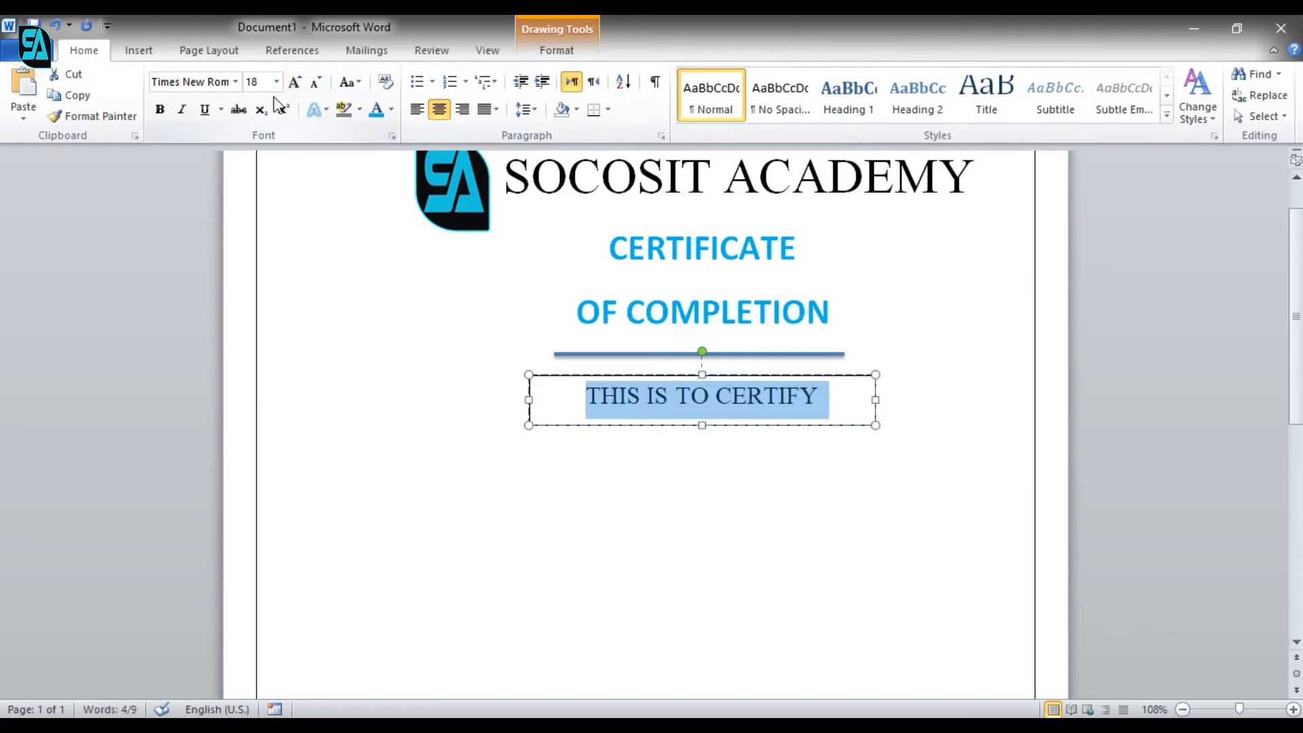
left_click(377, 111)
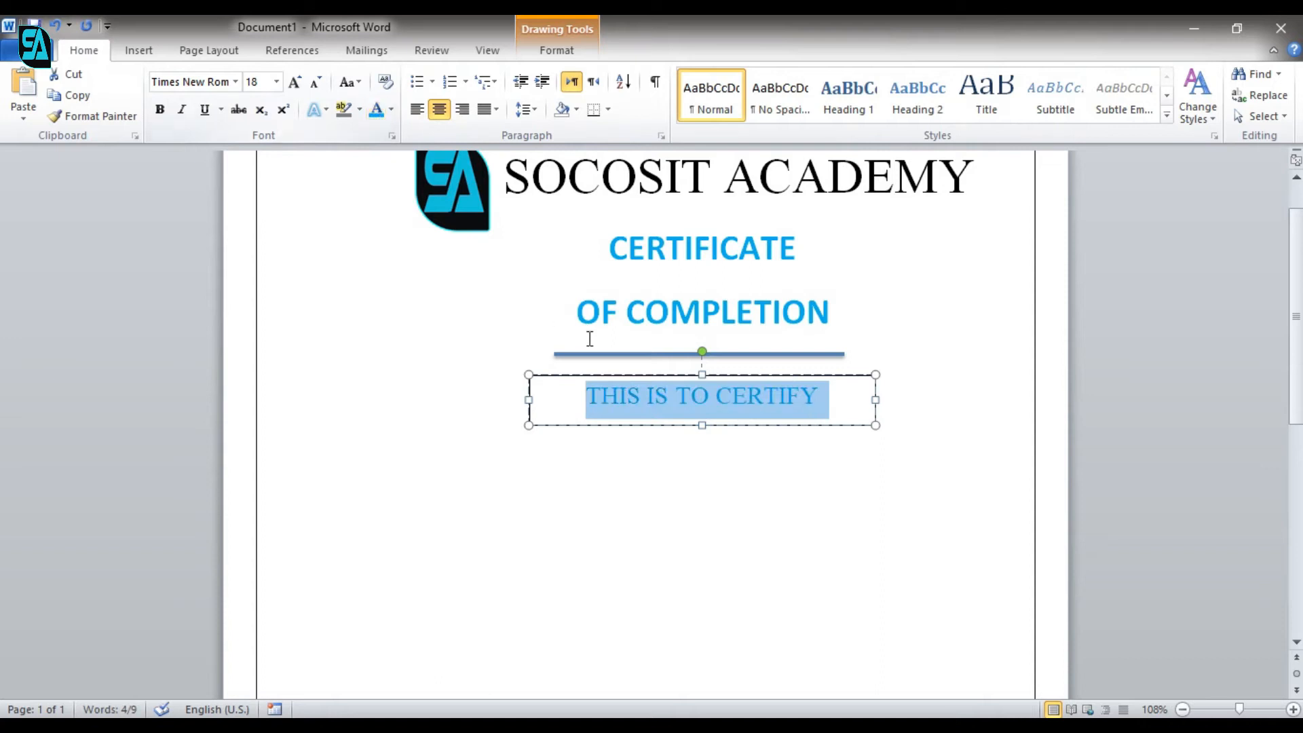
Remove the outline from the THIS IS TO CERTIFY text box.
left_click(574, 377)
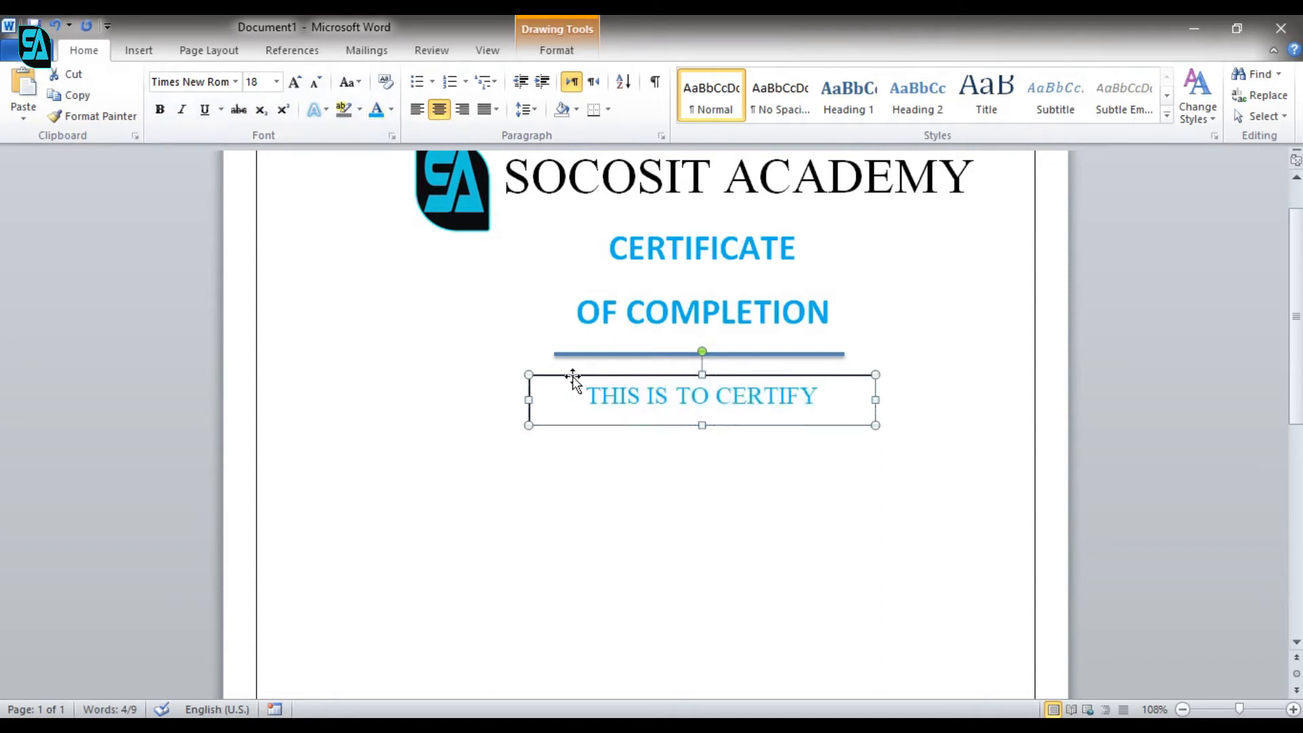
double_click(573, 374)
left_click(488, 95)
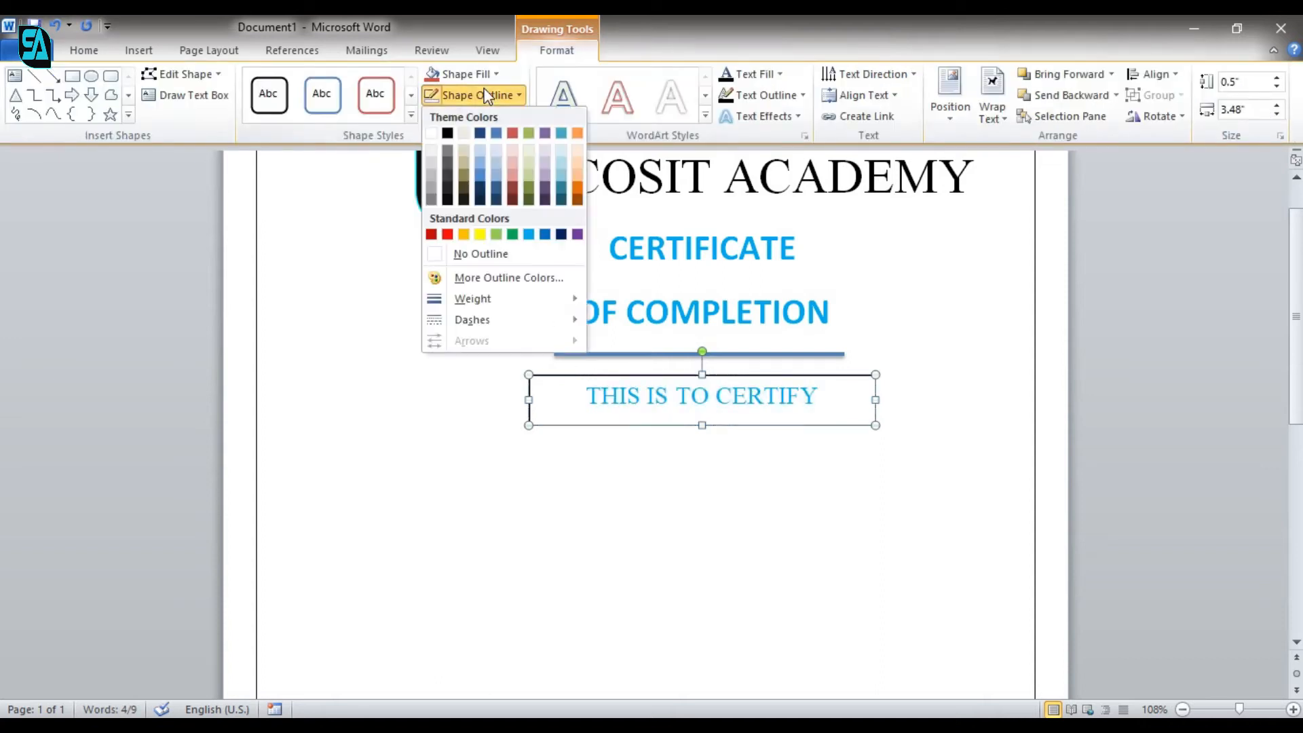
left_click(492, 255)
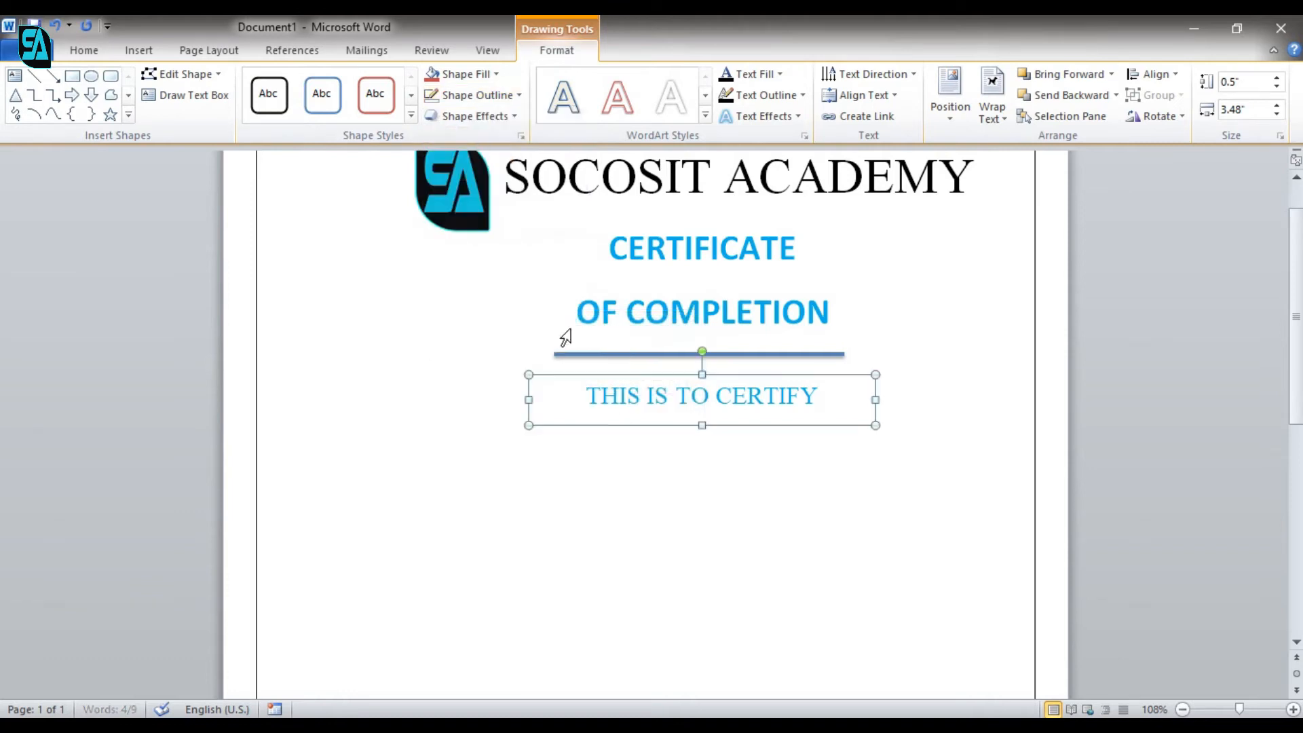
left_click(750, 430)
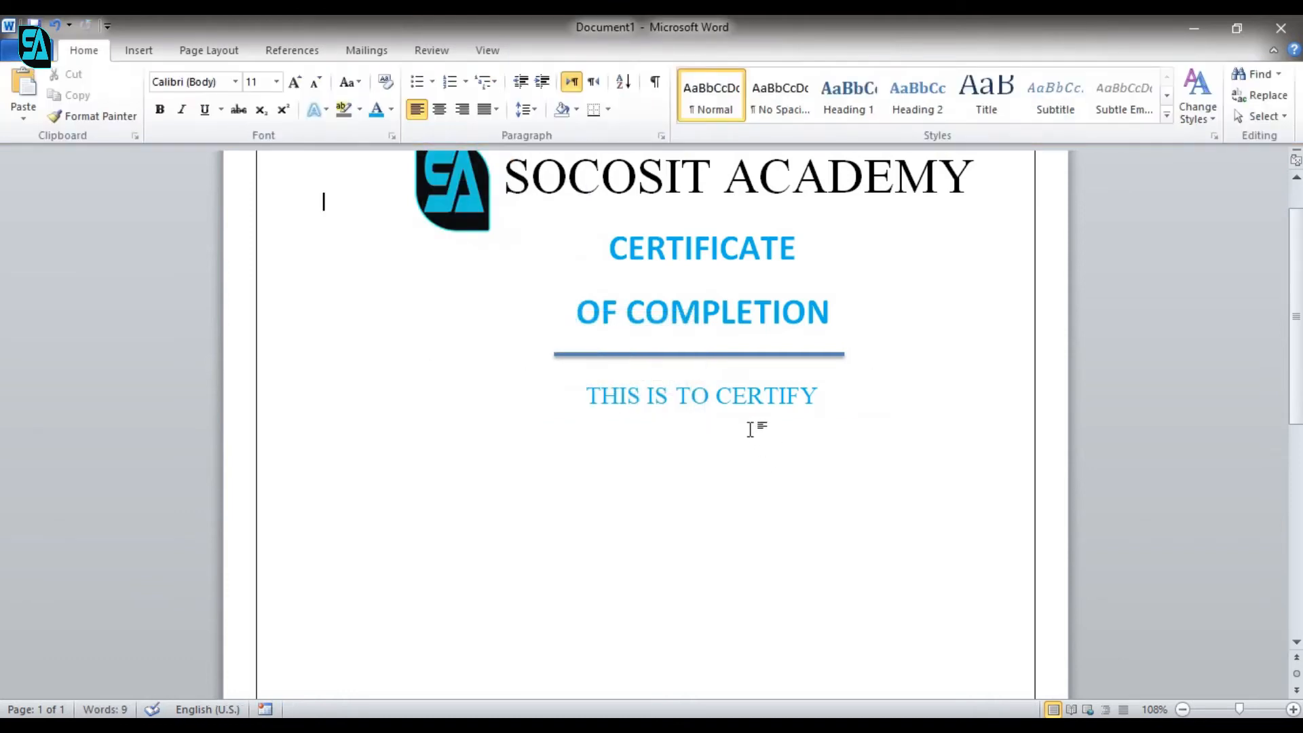
Nudge the THIS IS TO CERTIFY text box up and slightly left, close beneath the blue line.
left_click(714, 396)
key("Up")
key("Up")
key("Up")
key("Up")
key("Up")
key("Up")
key("Up")
key("Left")
key("Left")
key("Left")
key("Up")
key("Up")
key("Up")
key("Up")
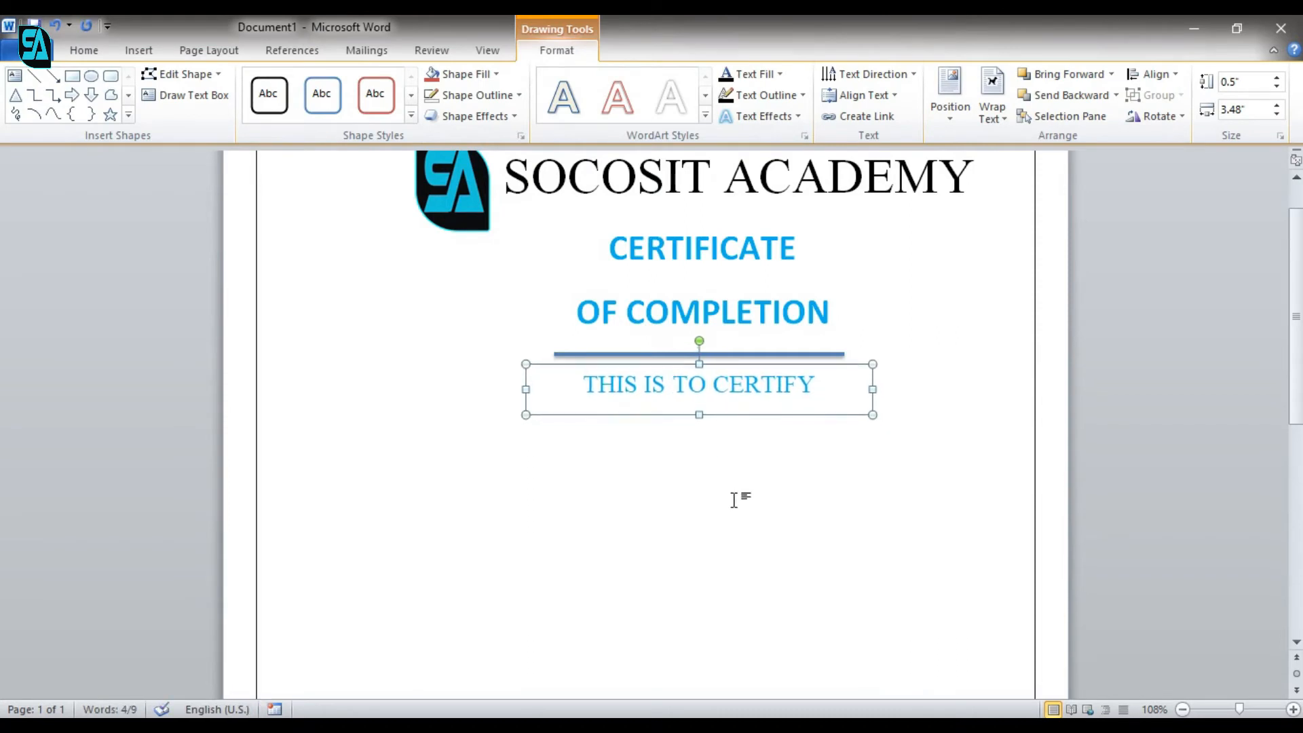
key("Escape")
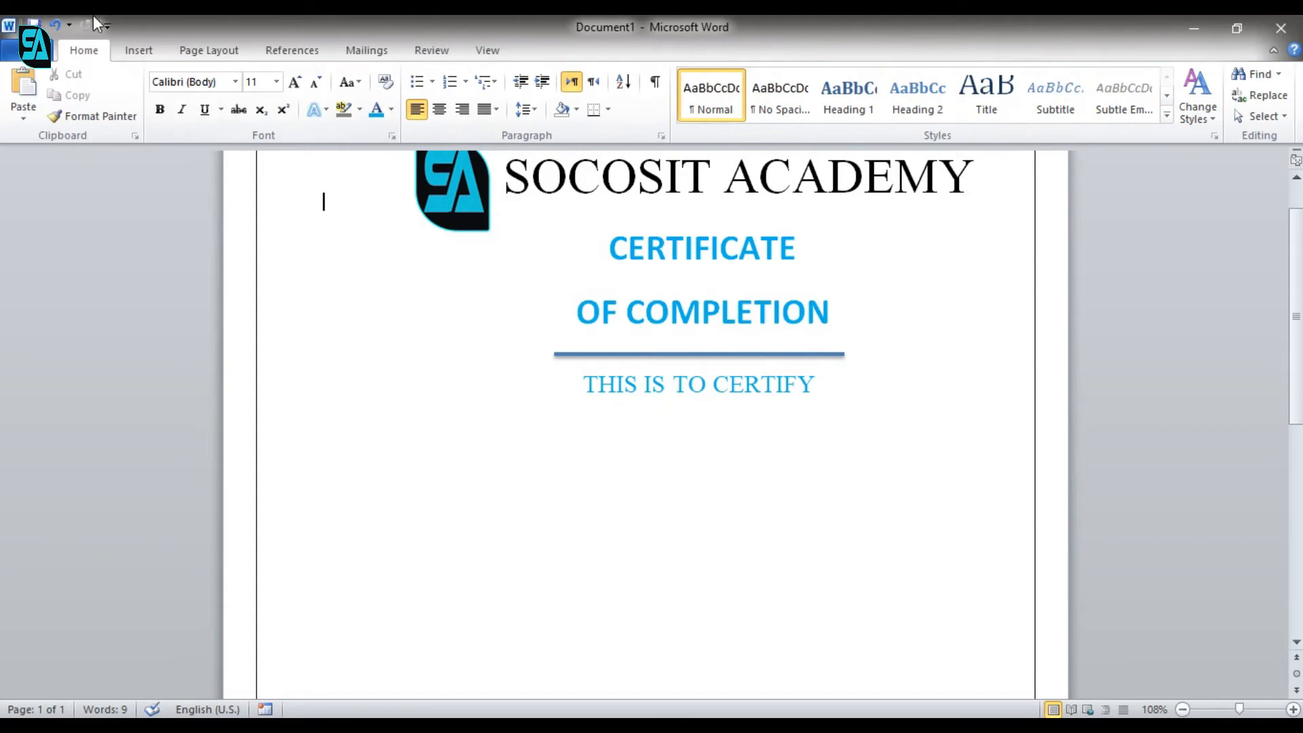
Draw a text box about 0.62" high and 6.1" wide beneath the THIS IS TO CERTIFY line.
left_click(155, 55)
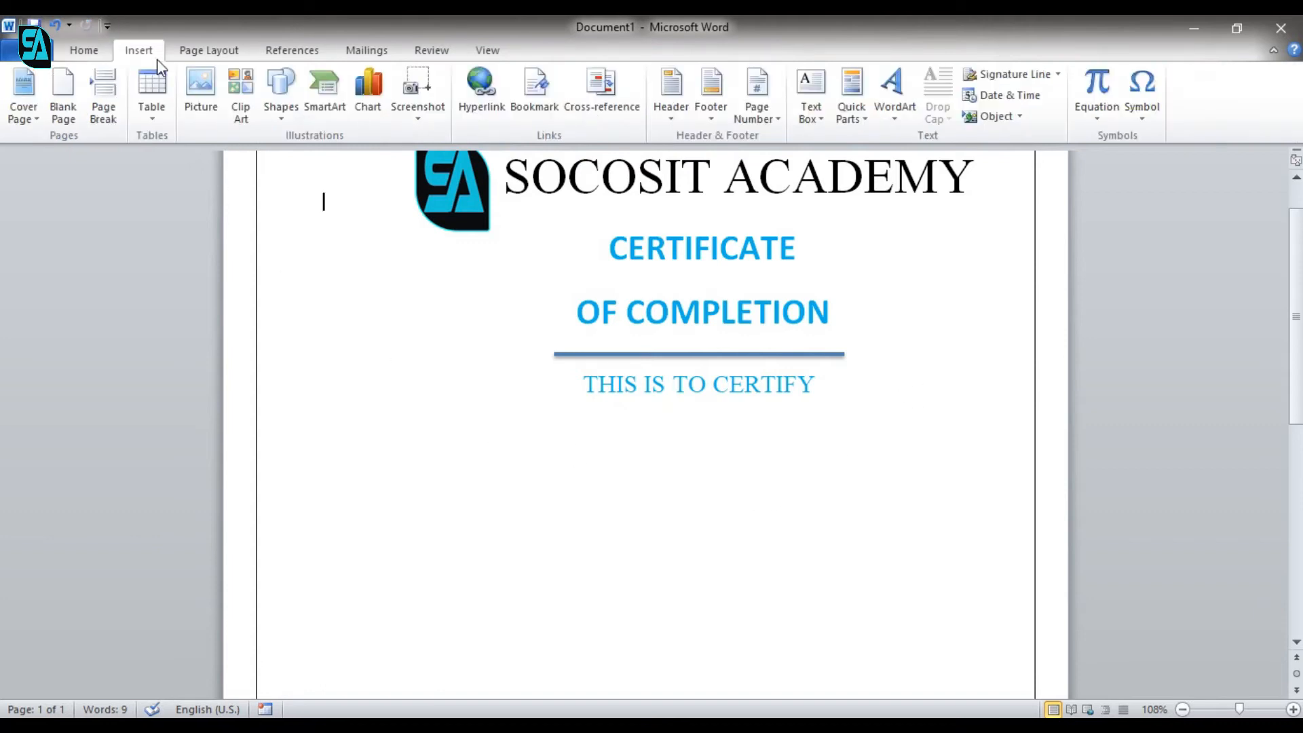
left_click(278, 109)
left_click(276, 169)
left_click_drag(386, 413, 992, 476)
Enter the recipient's full name in mixed case in the new text box.
type("MOHAME")
key("BackSpace")
key("BackSpace")
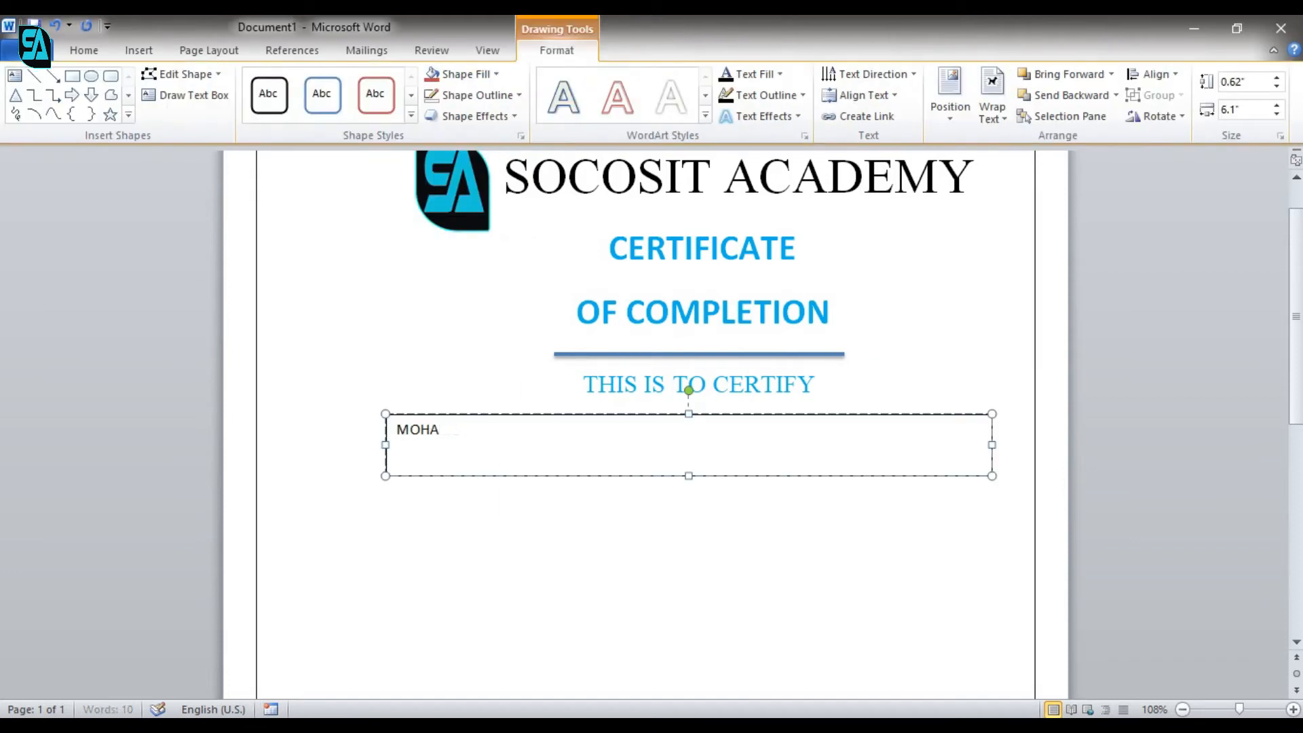
key("BackSpace")
type("m")
key("BackSpace")
key("BackSpace")
key("BackSpace")
type("ohamed ab")
key("BackSpace")
key("BackSpace")
key("BackSpace")
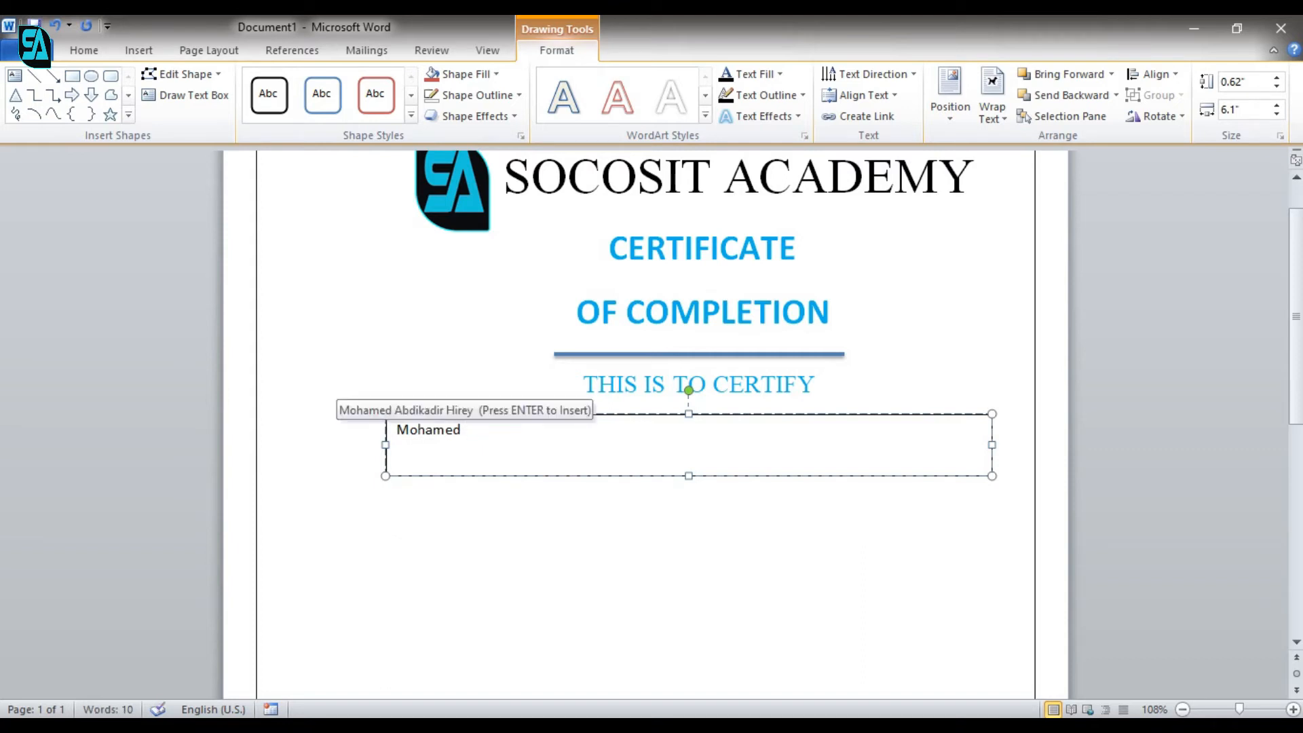
key("Return")
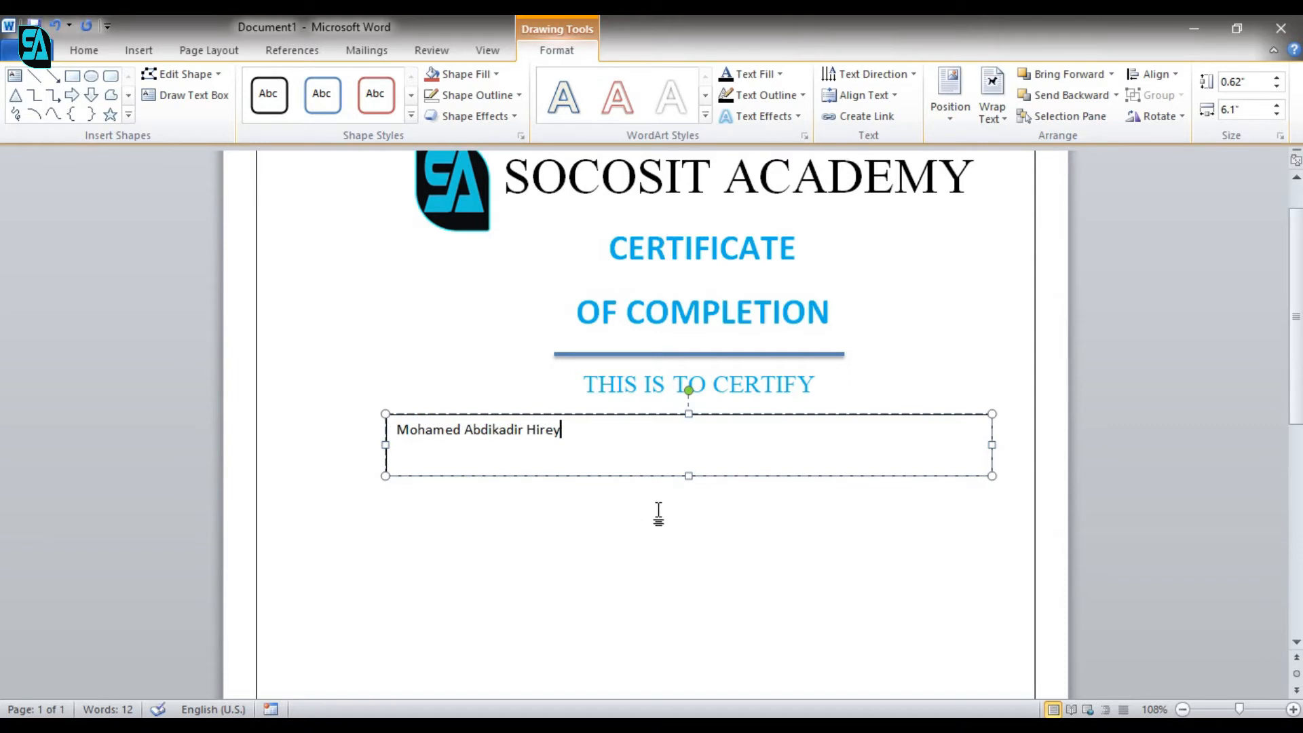
Set the recipient's name in the zai Januszowski Character 1594 font and centre it in its box.
key("ctrl+a")
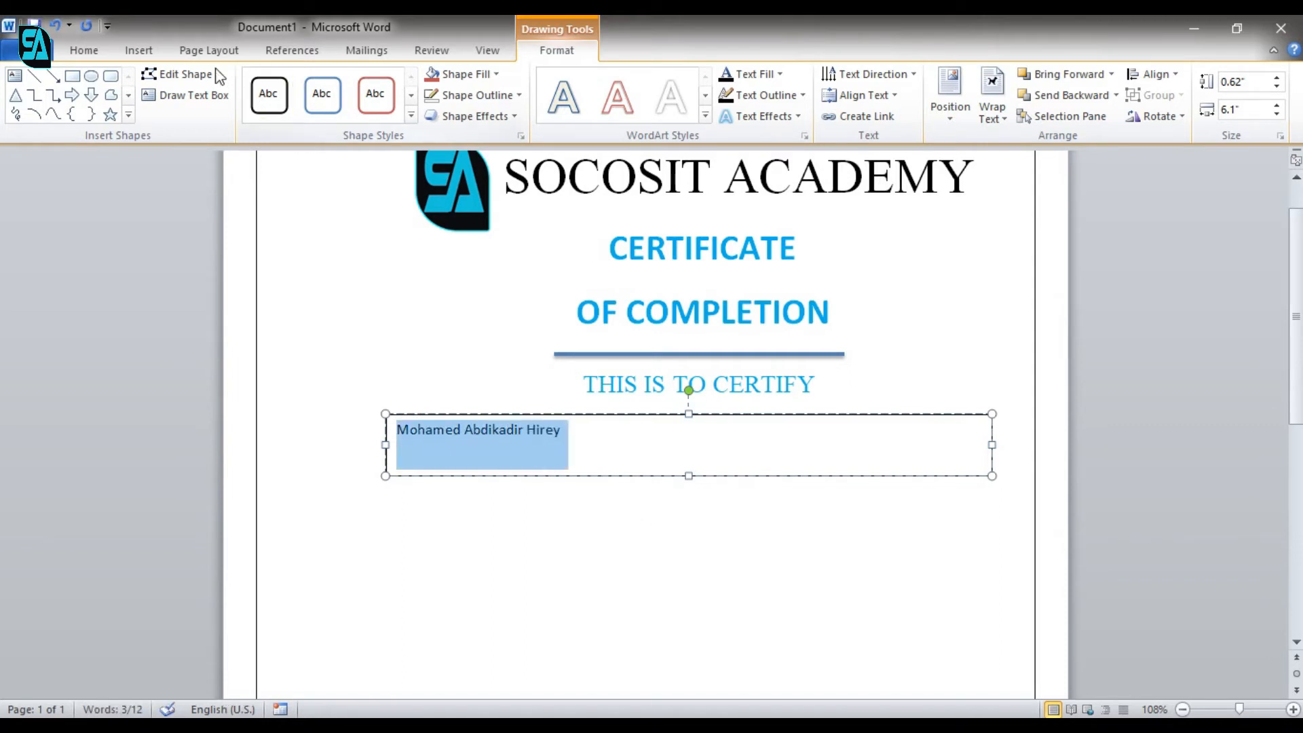
left_click(84, 50)
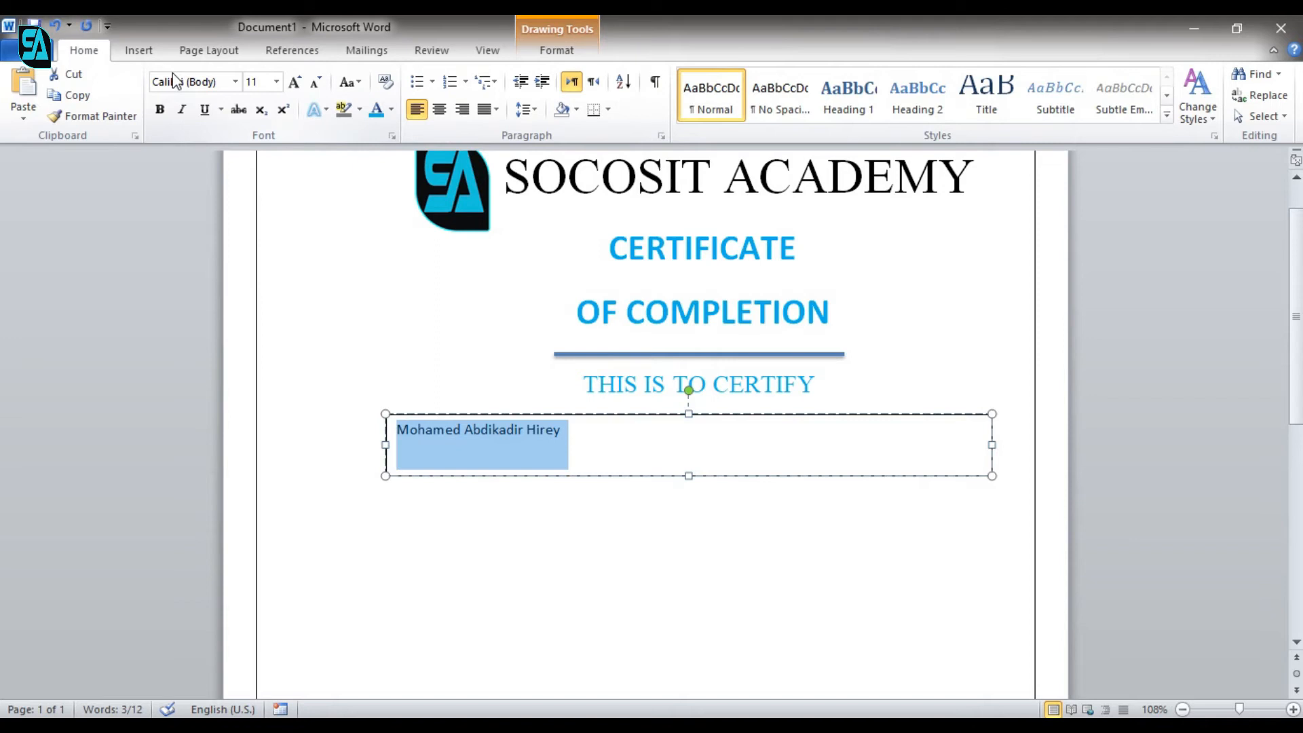
left_click(235, 82)
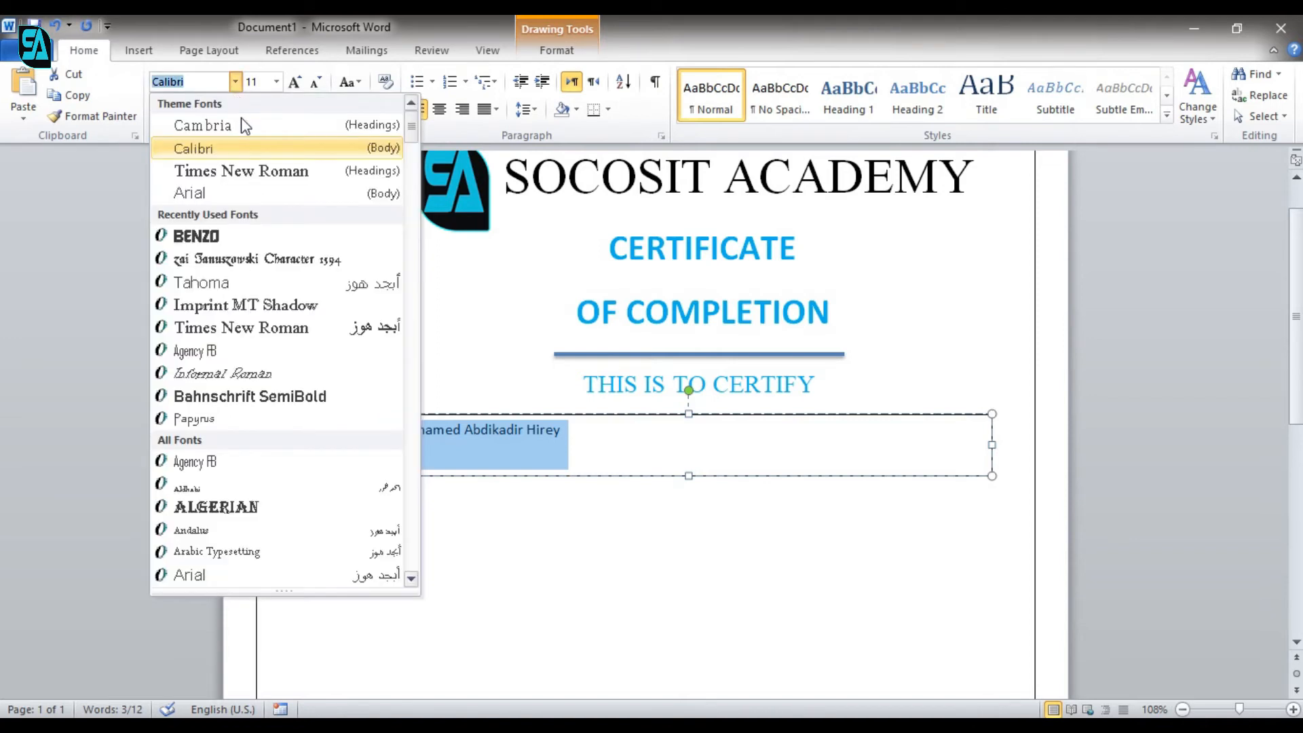
left_click(251, 260)
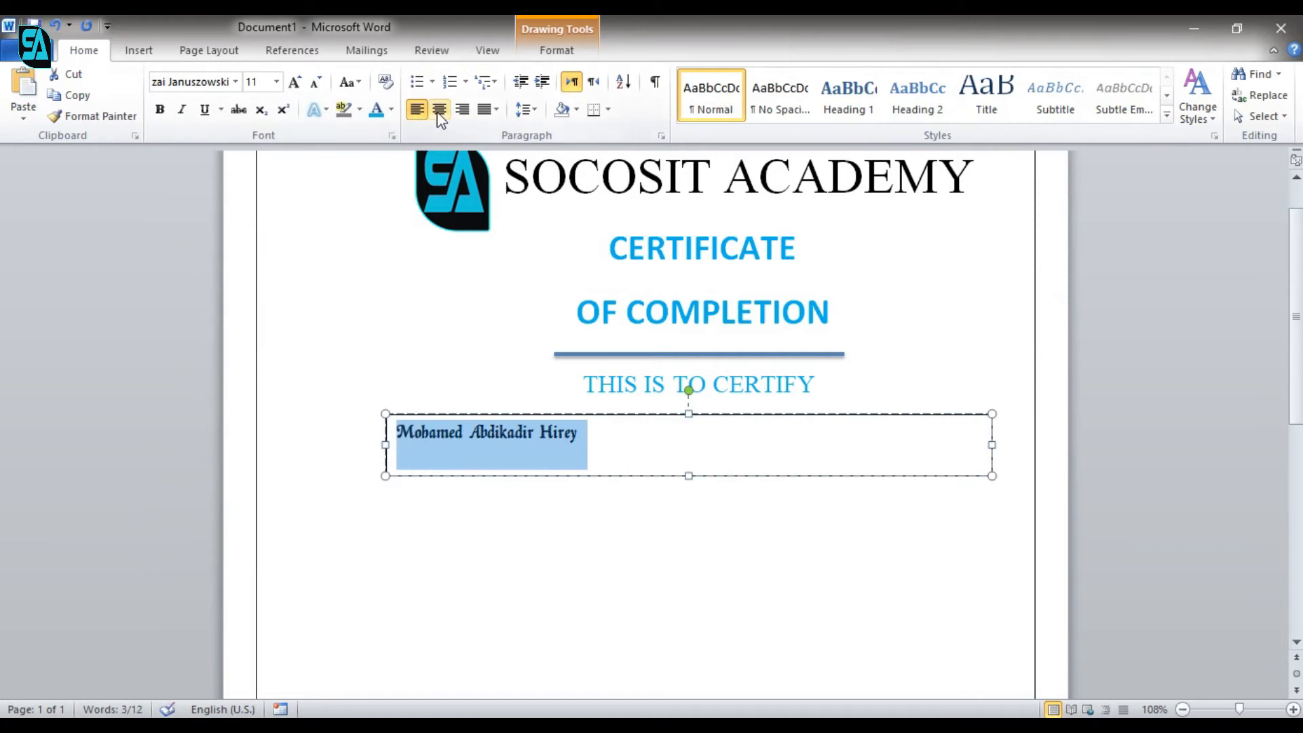
left_click(440, 111)
Enlarge the recipient's name to 36 pt and fit its text box to about 0.88" high.
left_click(296, 82)
left_click(295, 83)
left_click(295, 82)
left_click(296, 83)
left_click(296, 82)
left_click(295, 82)
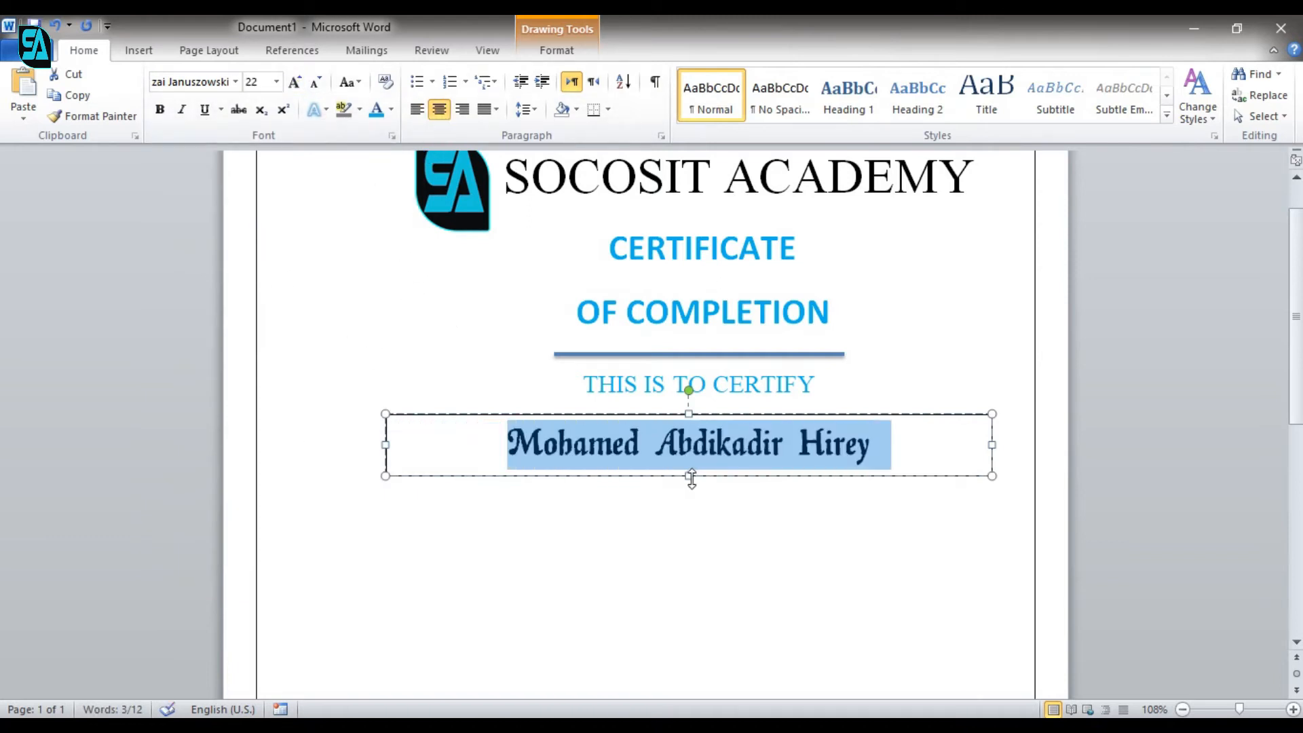
left_click_drag(690, 476, 690, 520)
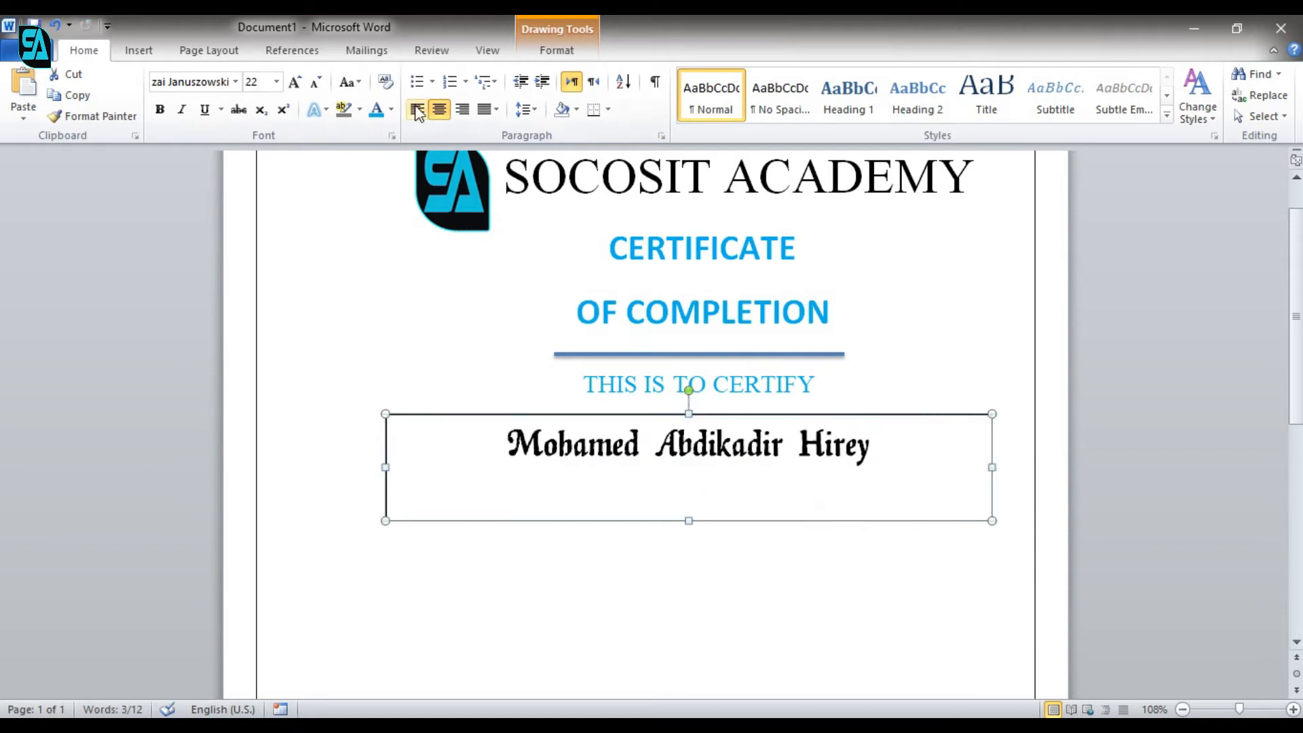
left_click(296, 83)
left_click(297, 82)
left_click(297, 83)
left_click(296, 83)
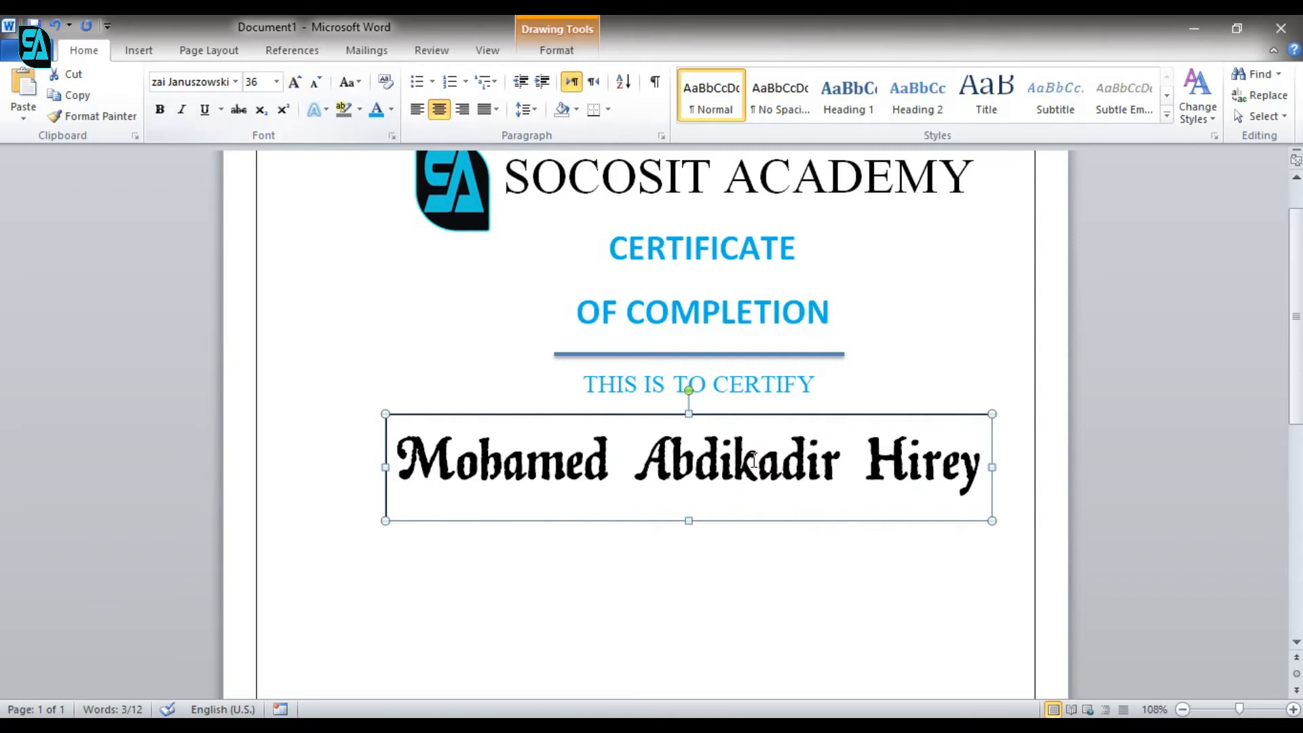
left_click_drag(688, 523, 688, 502)
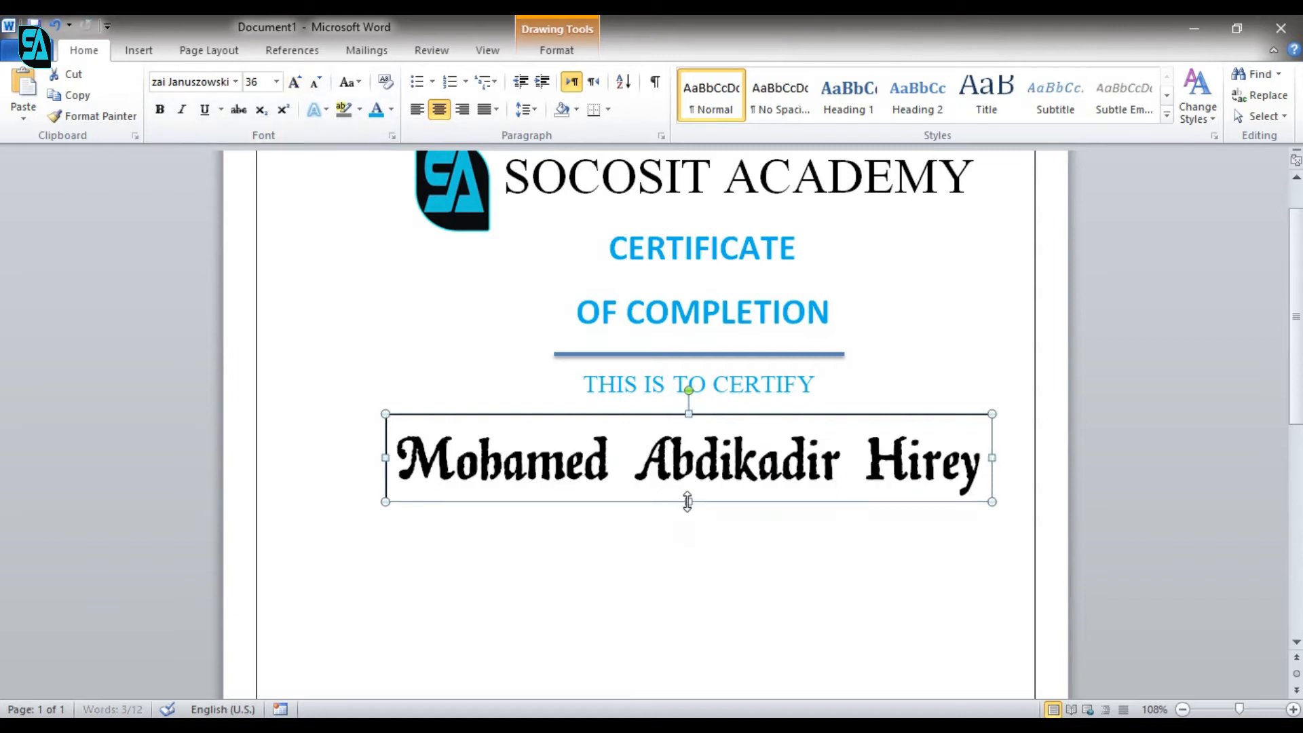
Remove the outline from the recipient's name text box.
double_click(644, 415)
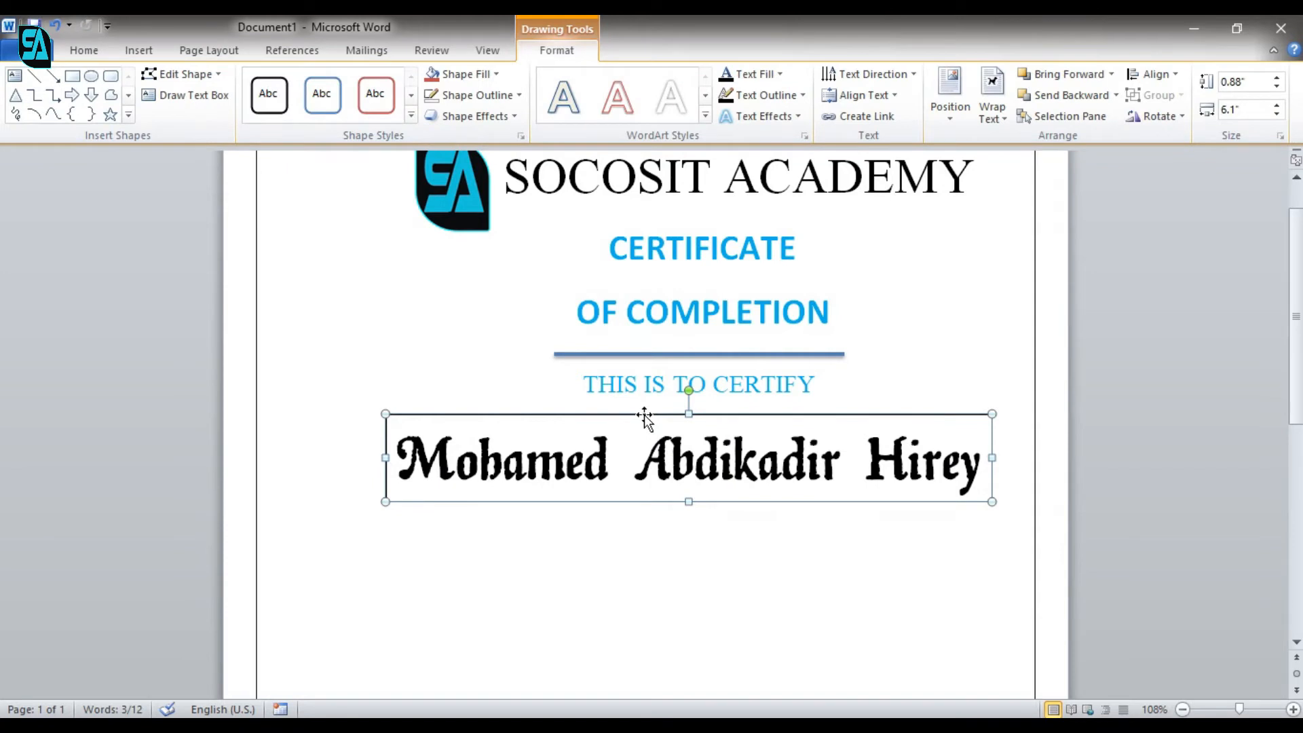
left_click(494, 88)
left_click(479, 256)
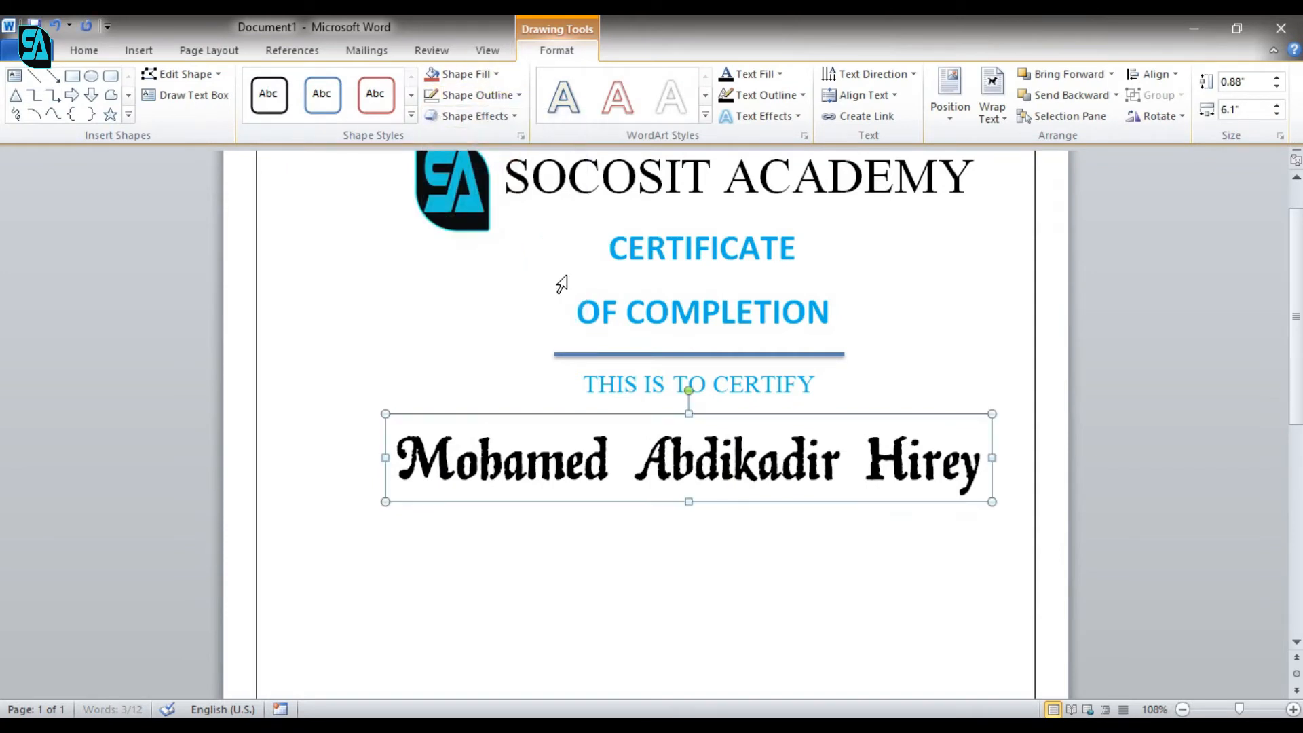
Draw a tall rounded rectangle about 4.22" high and 0.89" wide along the page's left edge.
left_click_drag(1299, 252, 1299, 342)
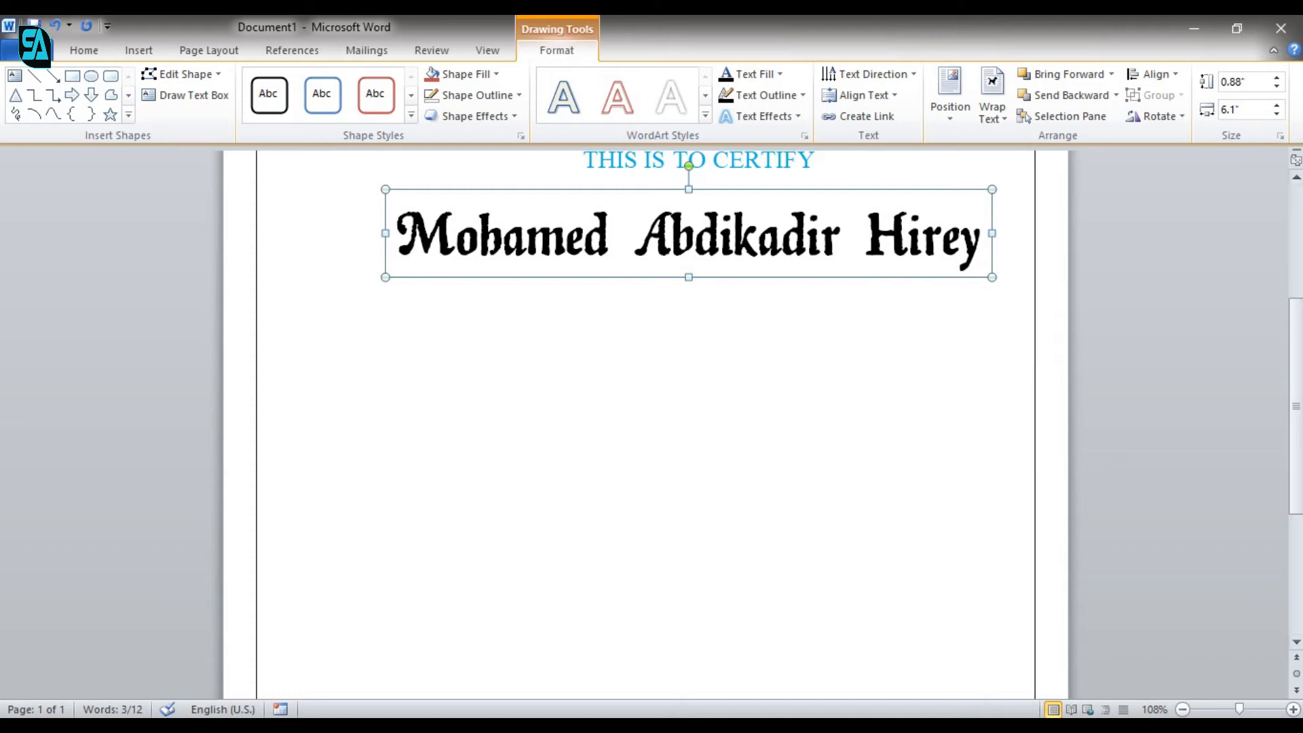
scroll(645, 421, "up", 5)
scroll(645, 421, "down", 7)
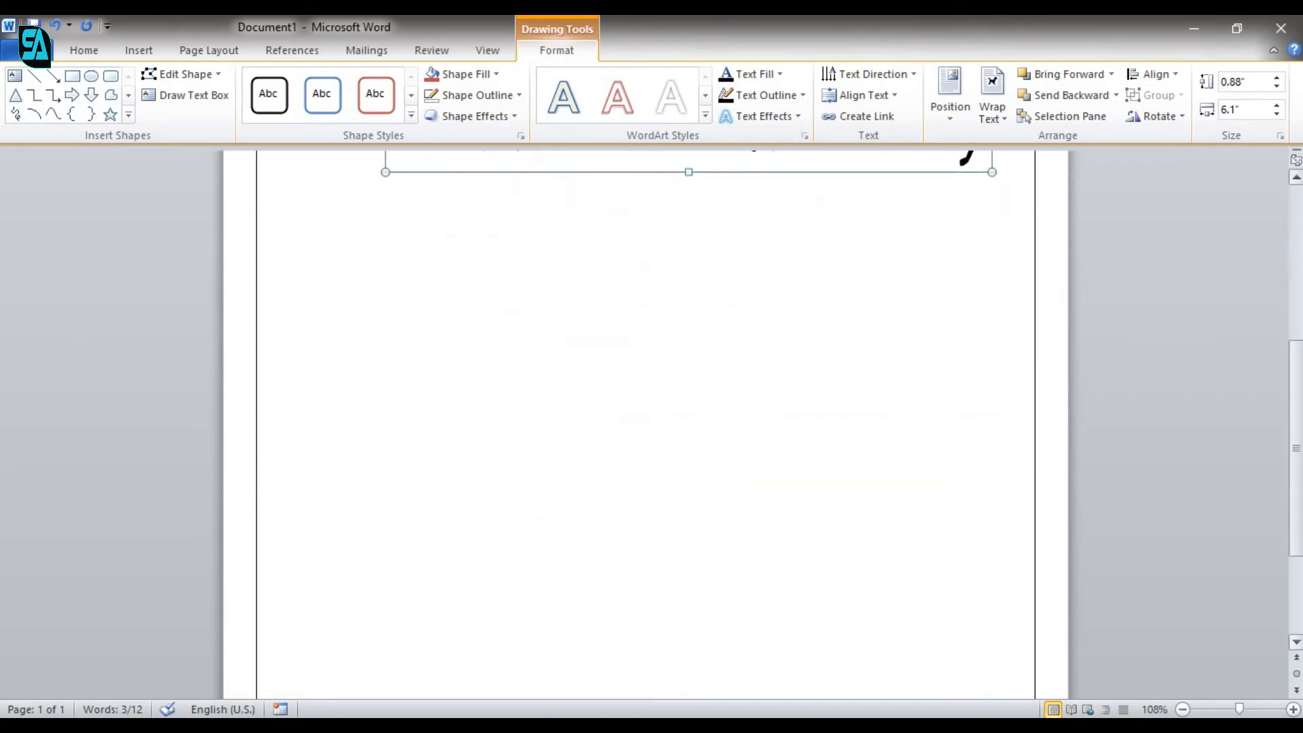
scroll(1282, 304, "up", 5)
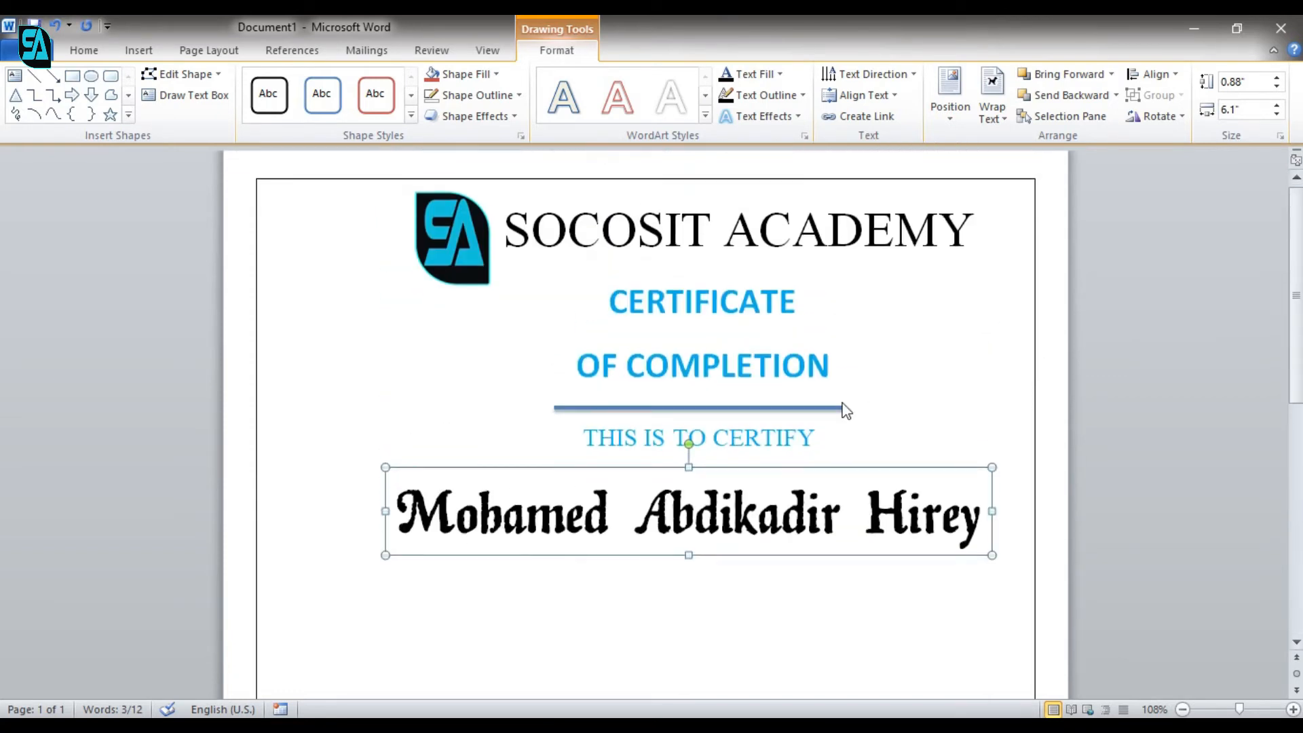
left_click(113, 77)
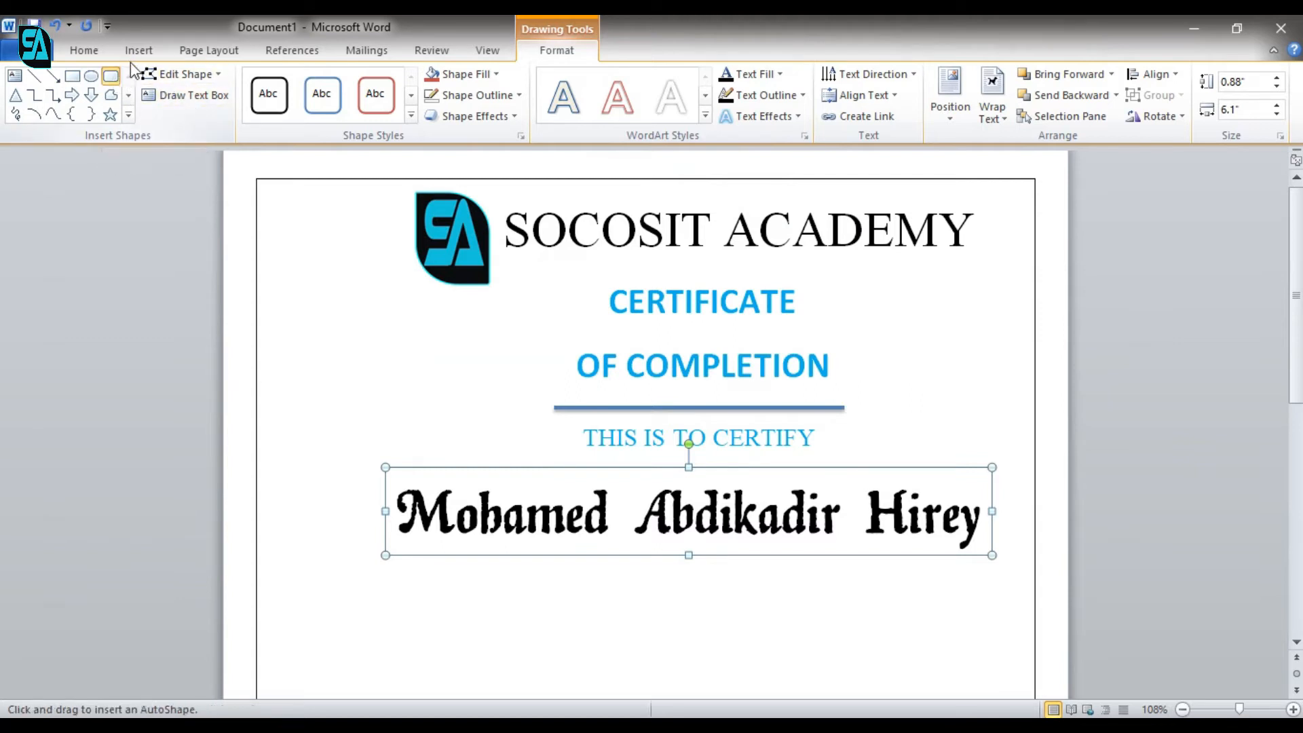
left_click(138, 54)
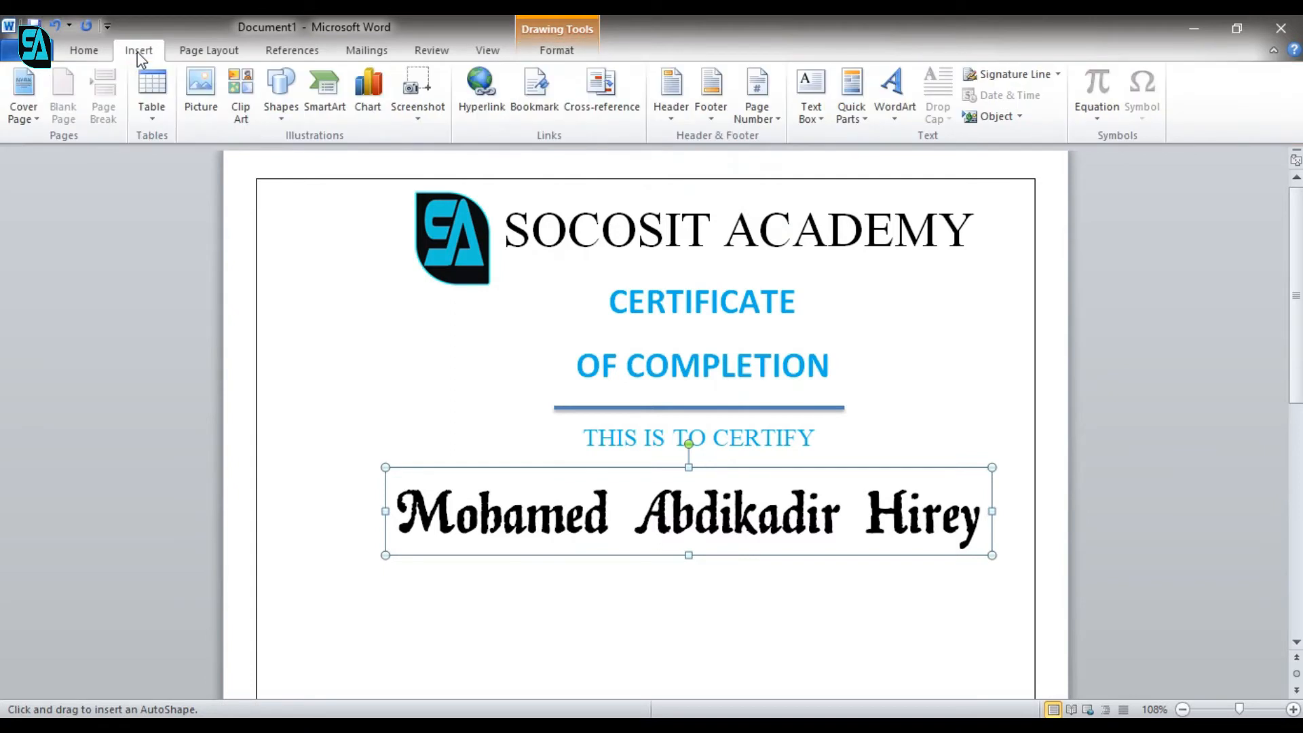
left_click(280, 91)
left_click(373, 159)
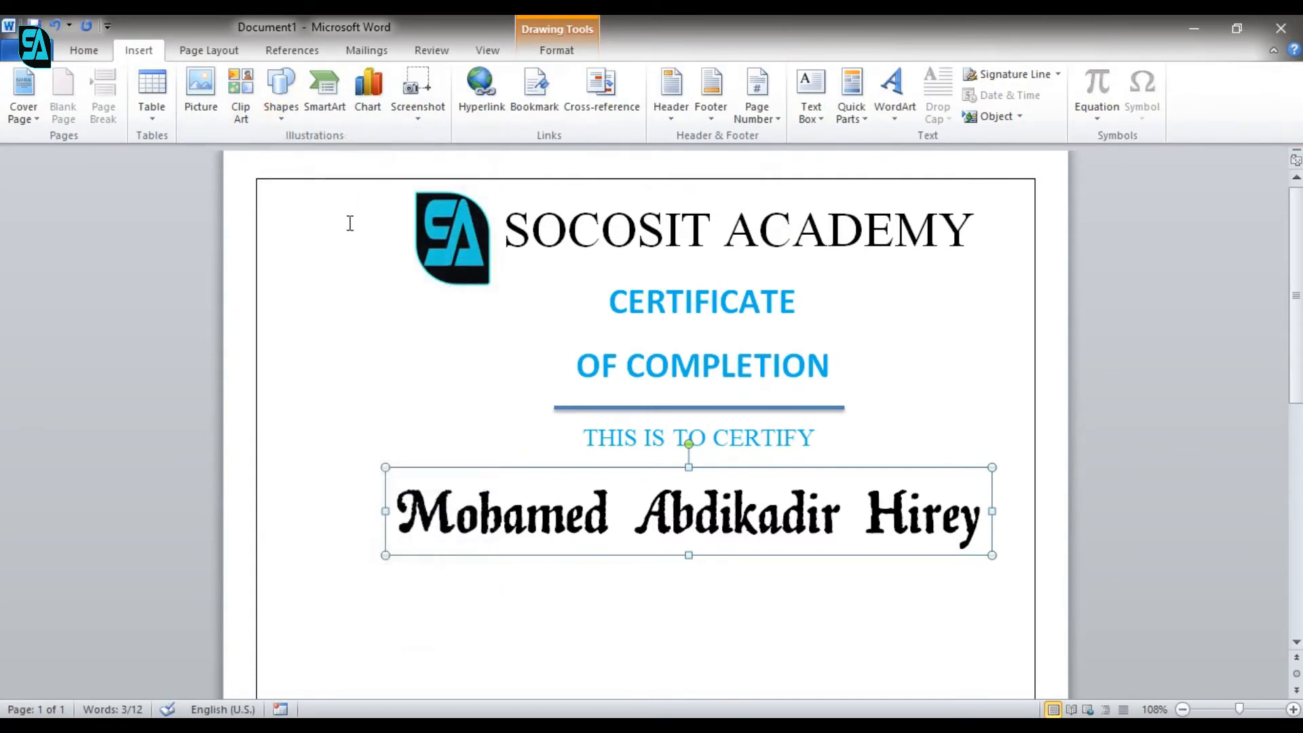
left_click(280, 85)
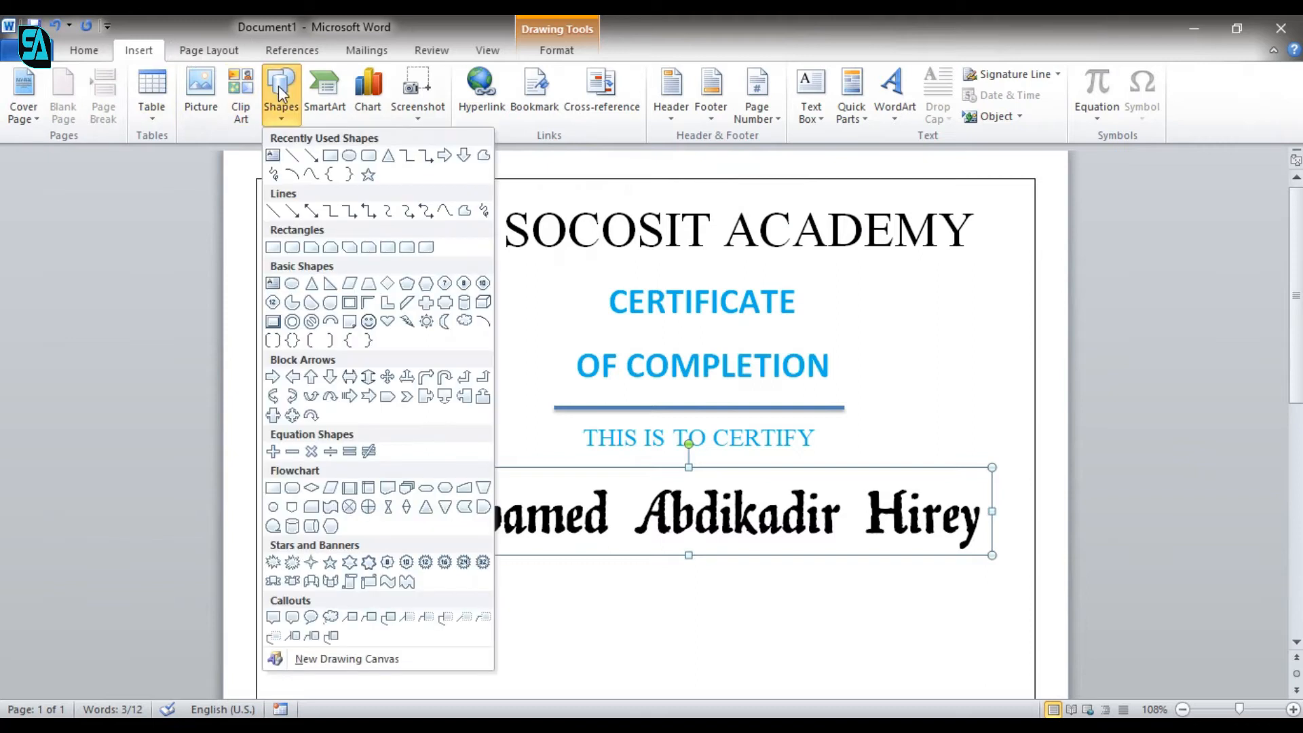
left_click(370, 157)
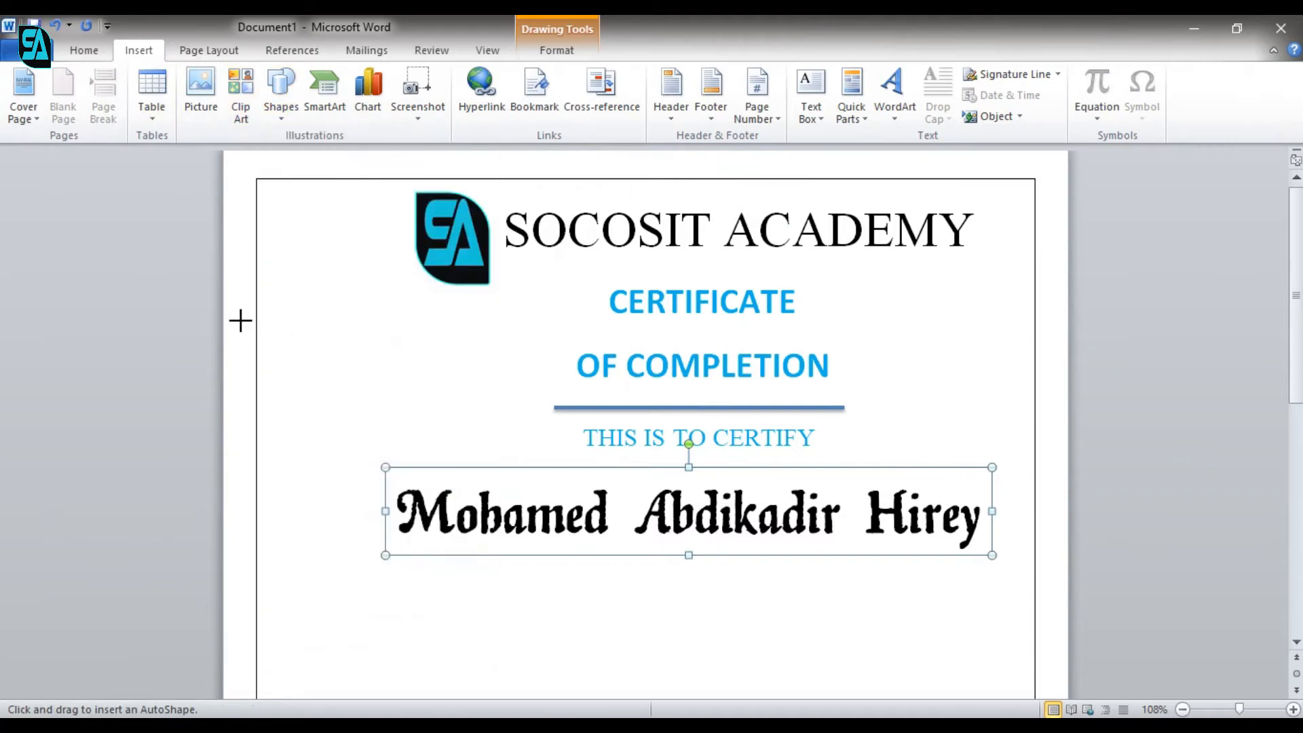
left_click_drag(227, 295, 315, 699)
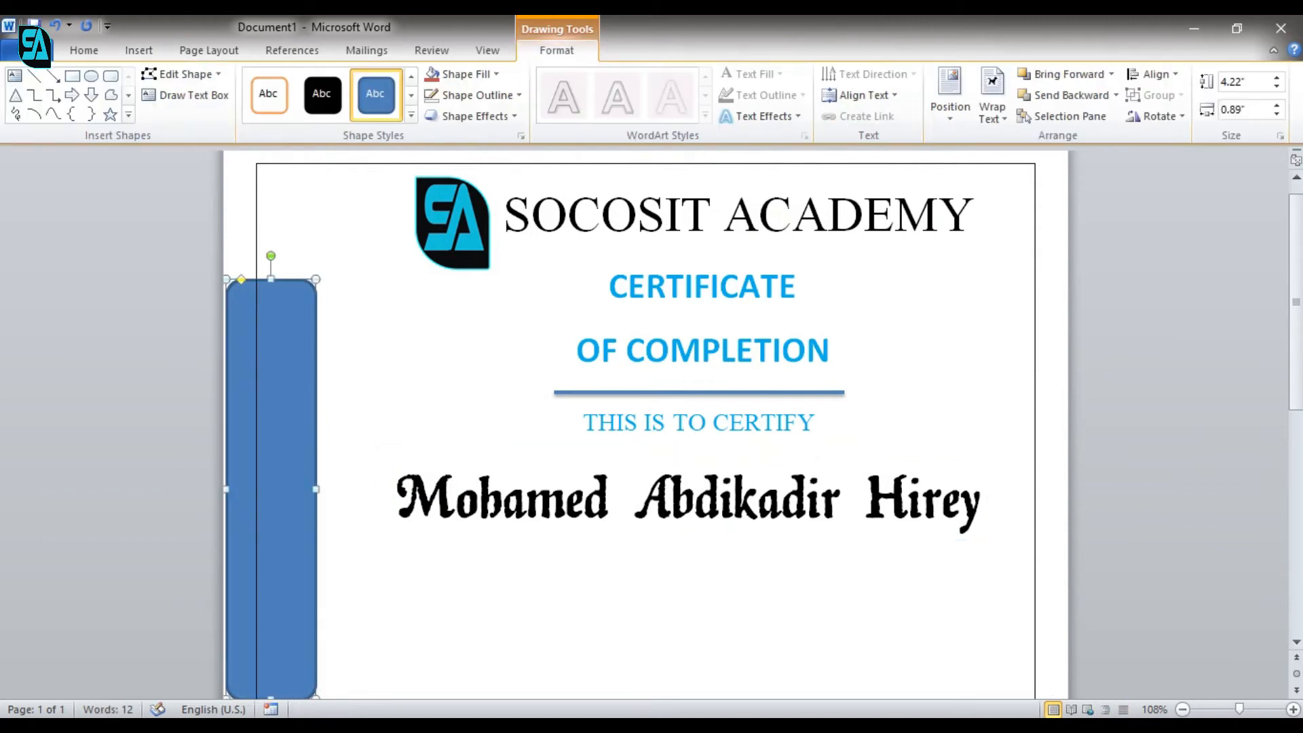
Change the page orientation to landscape.
left_click(1183, 709)
left_click(1184, 709)
left_click(1184, 709)
left_click(1183, 710)
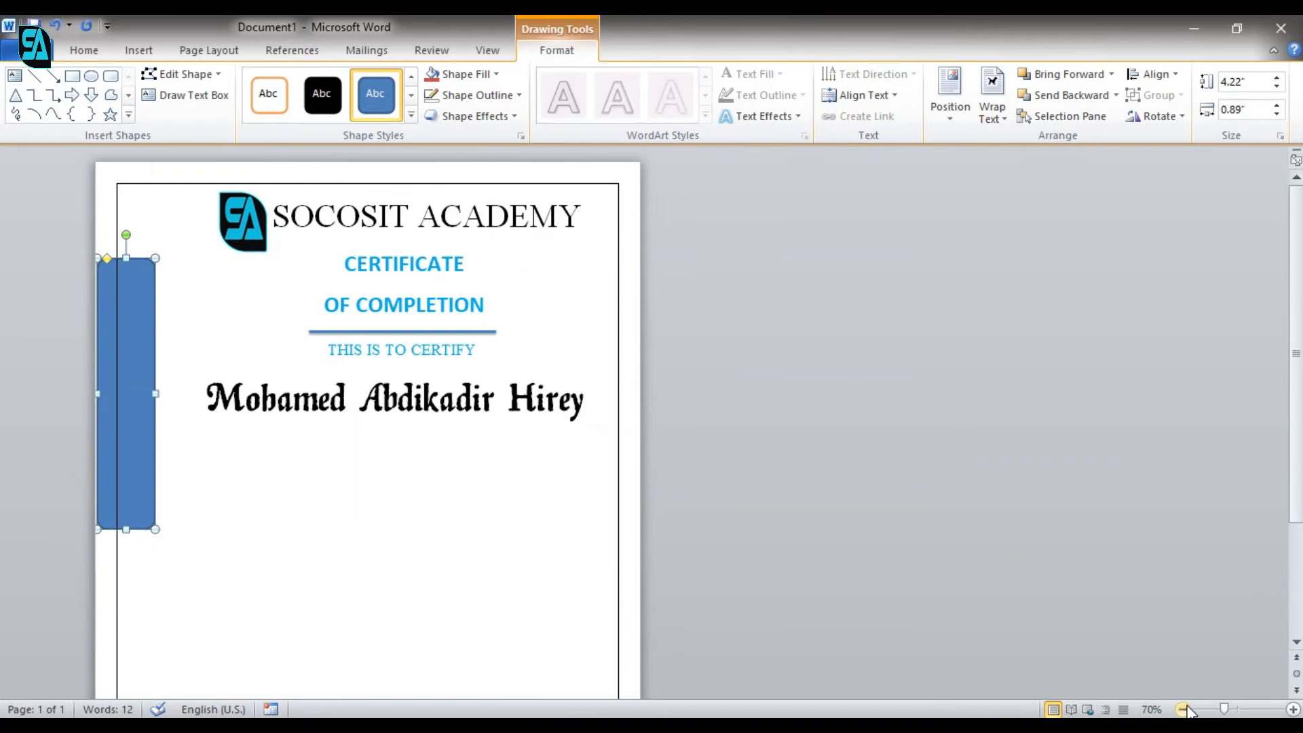
left_click(1184, 709)
left_click(1183, 710)
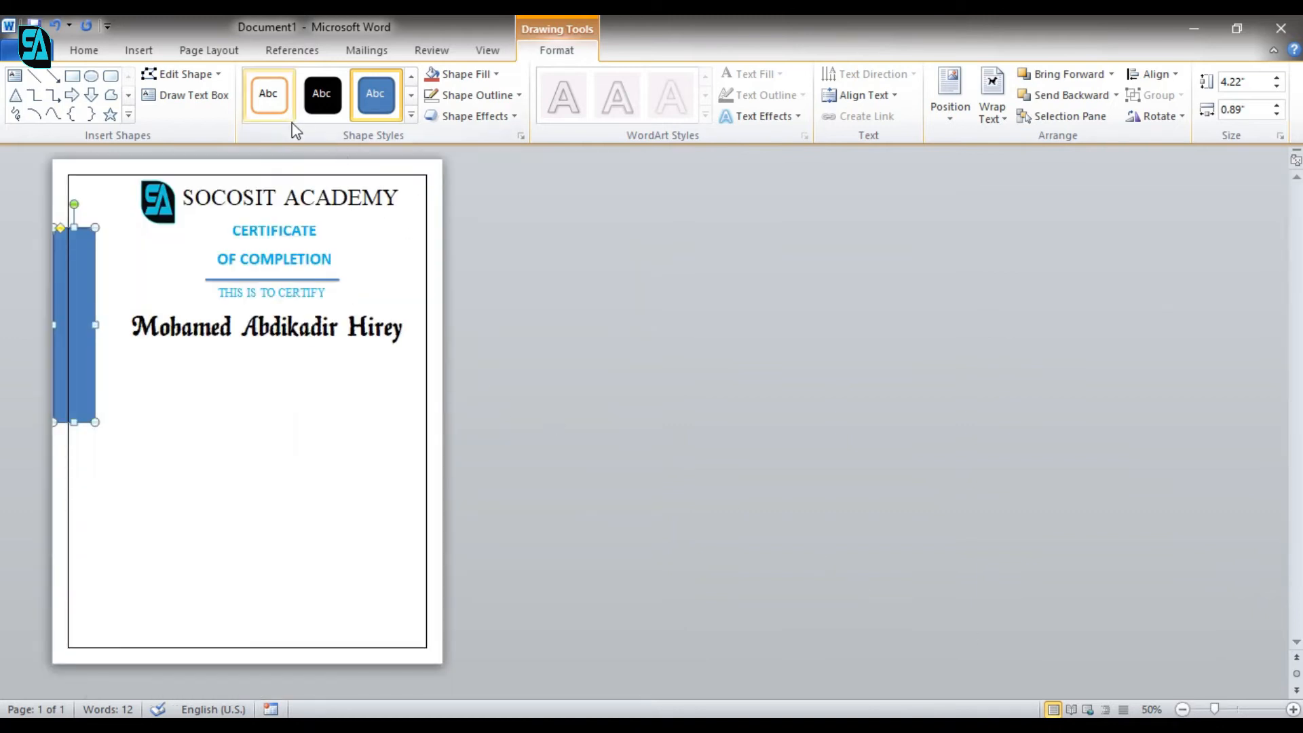
left_click(197, 57)
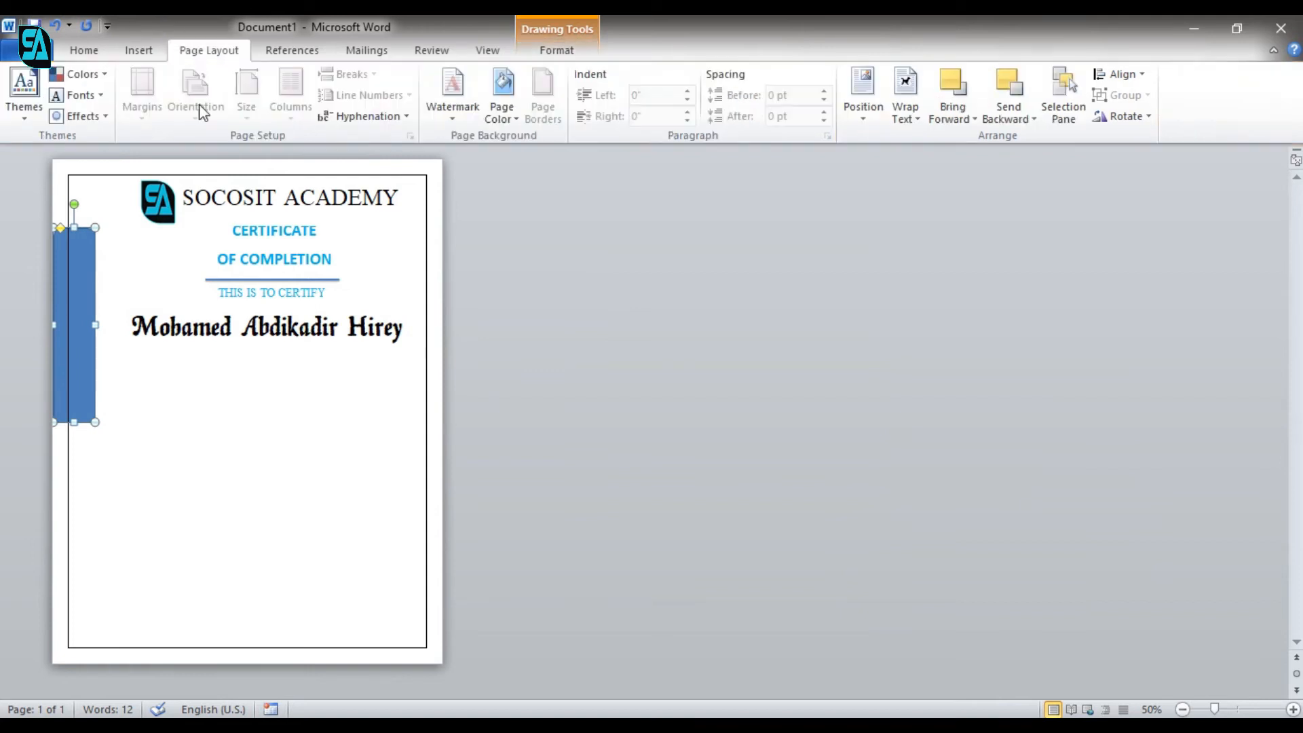
left_click(269, 483)
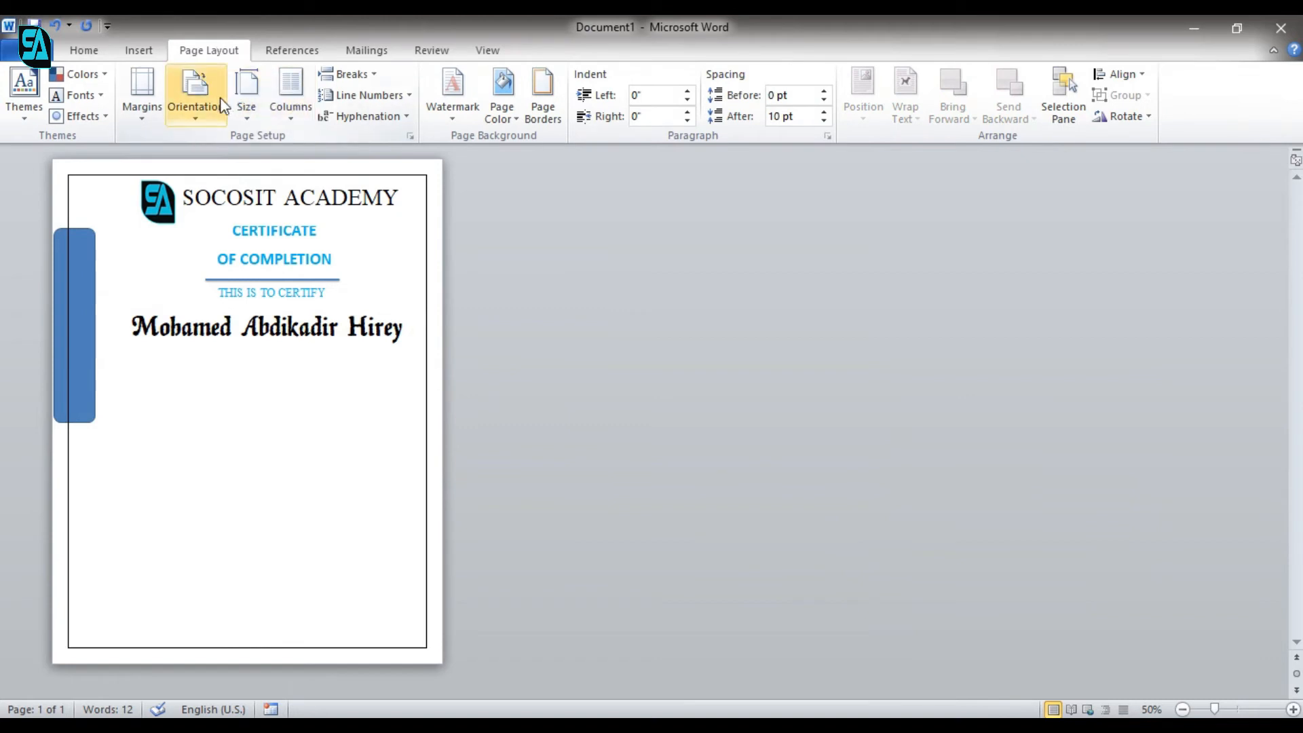
left_click(200, 96)
left_click(243, 192)
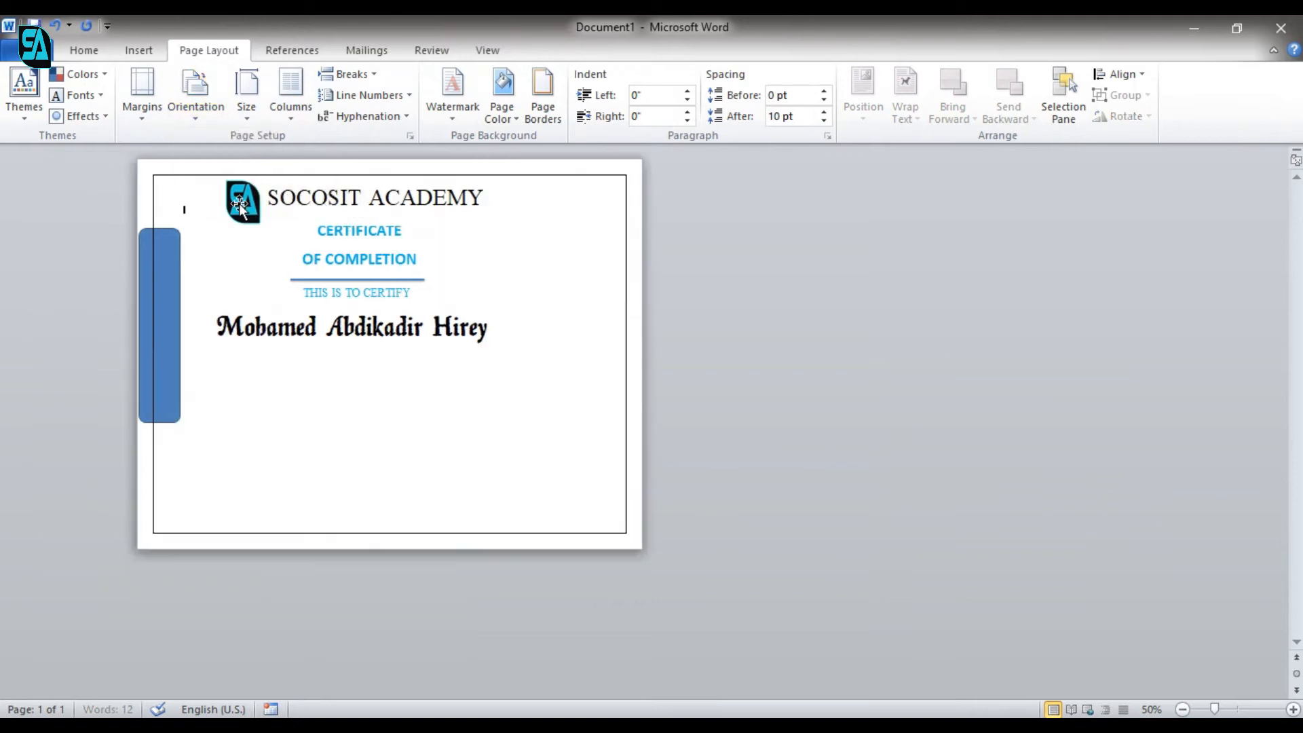
Move the recipient's name text box to the right beneath the certifying text.
left_click(233, 328)
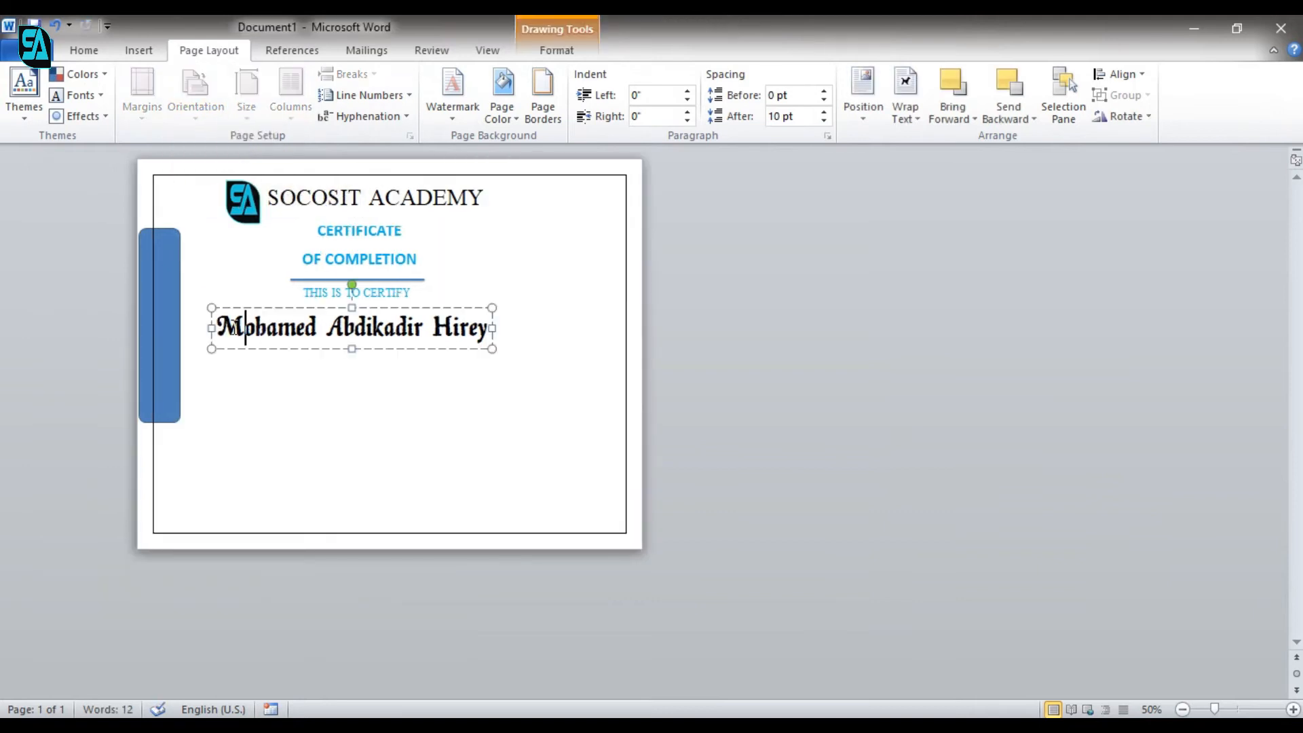
left_click_drag(252, 310, 298, 309)
Lengthen the blue rounded rectangle downward and widen it both past the page's left edge and toward the logo.
left_click(168, 305)
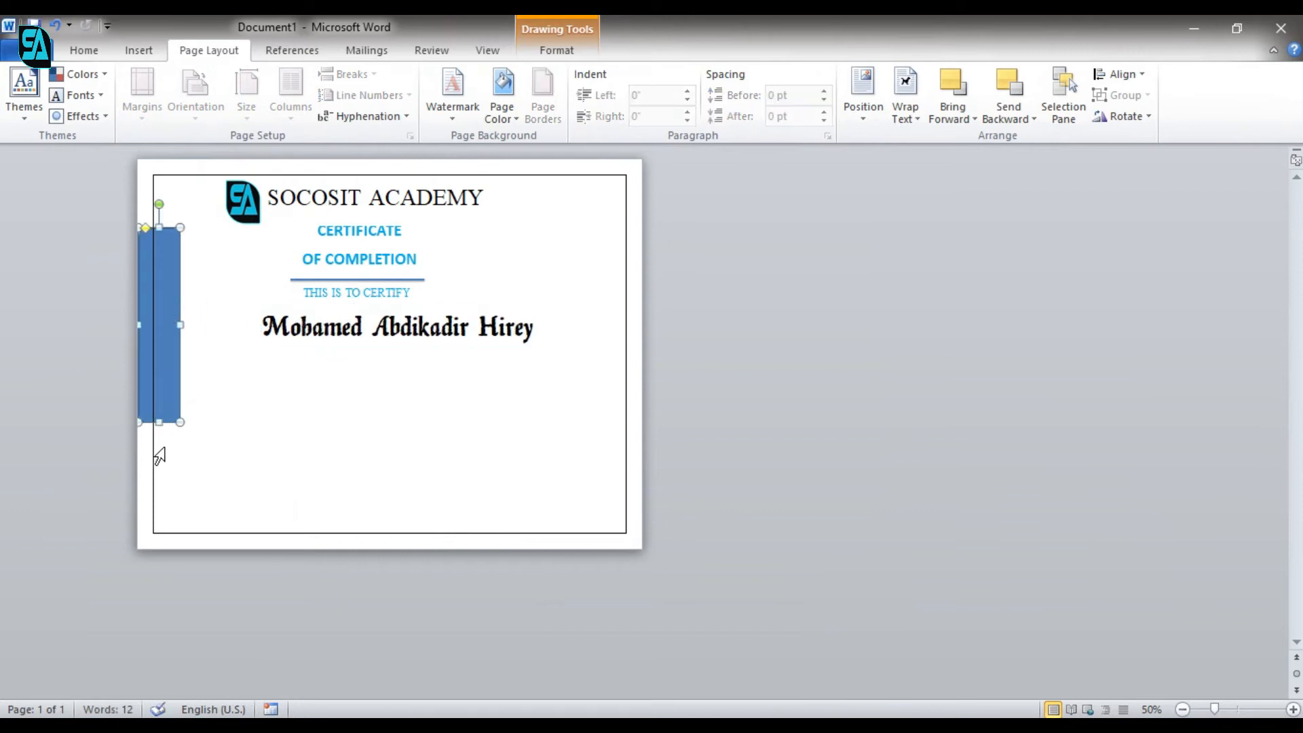
left_click_drag(160, 422, 160, 467)
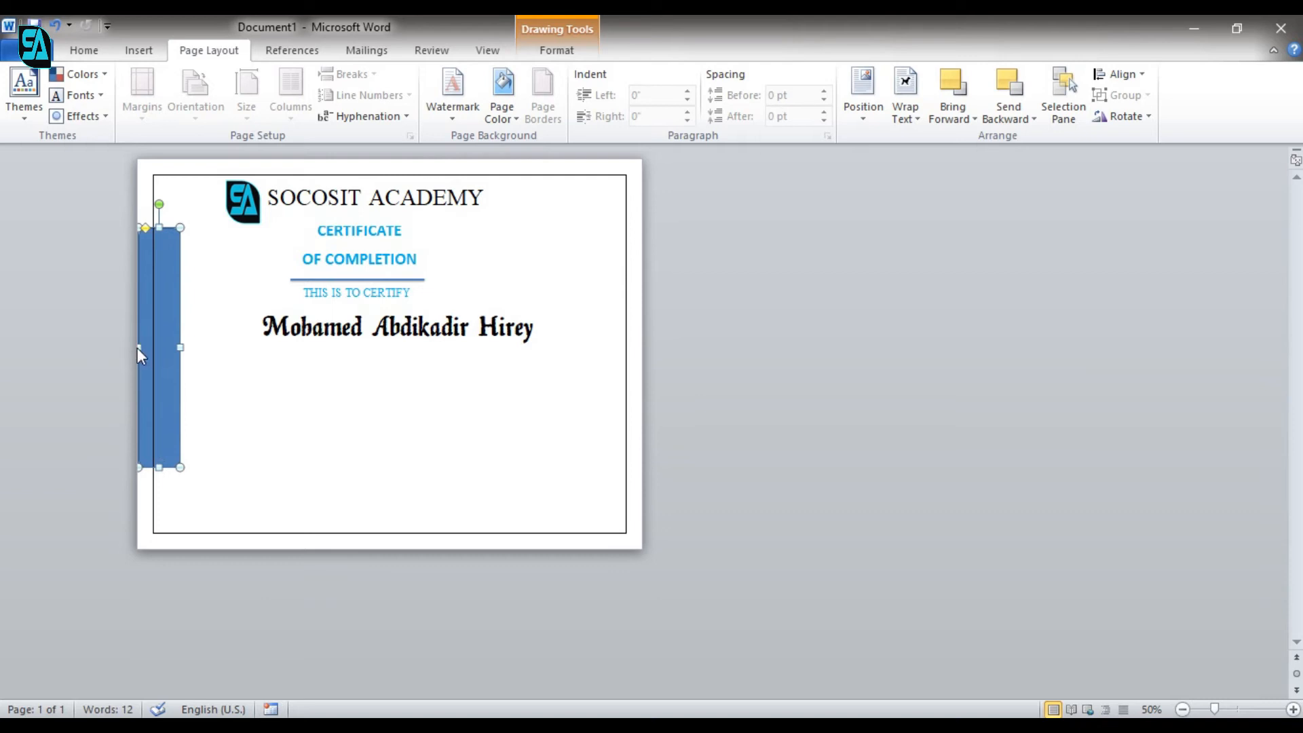
left_click(137, 348)
left_click(148, 353)
left_click_drag(136, 349, 78, 352)
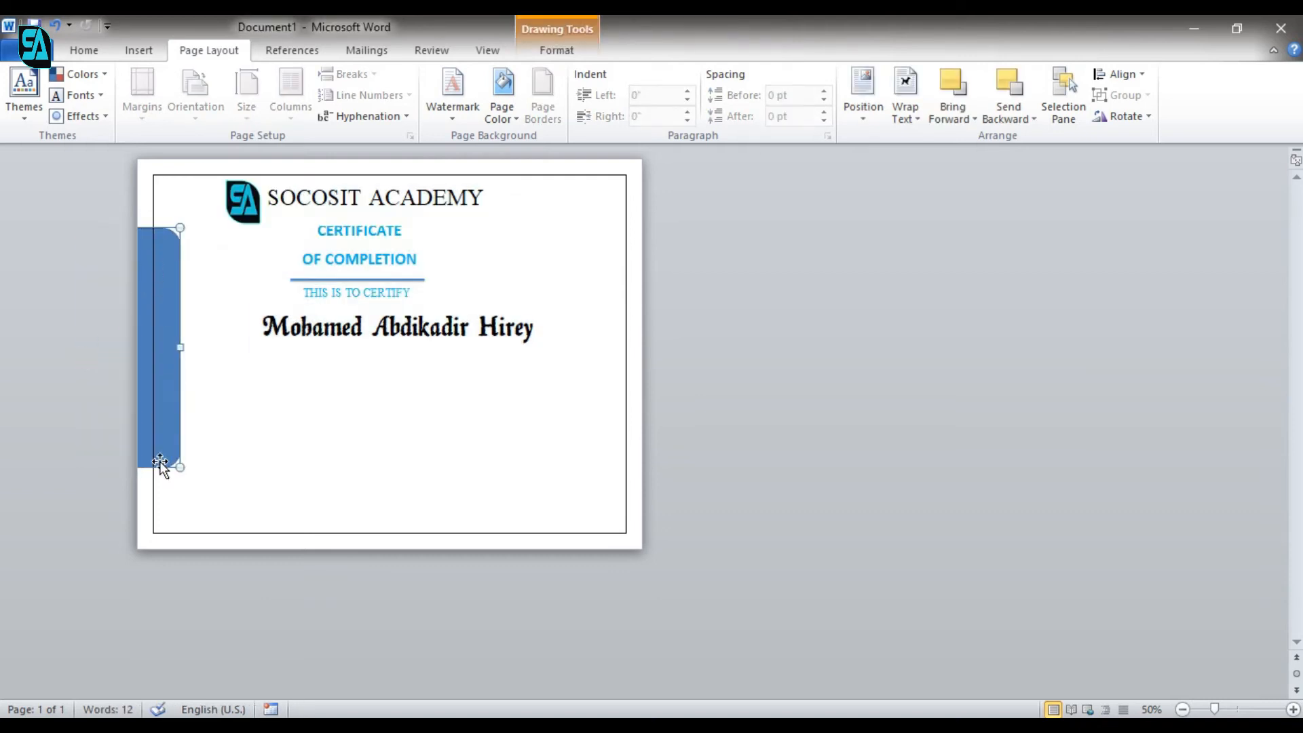
left_click_drag(176, 467, 177, 501)
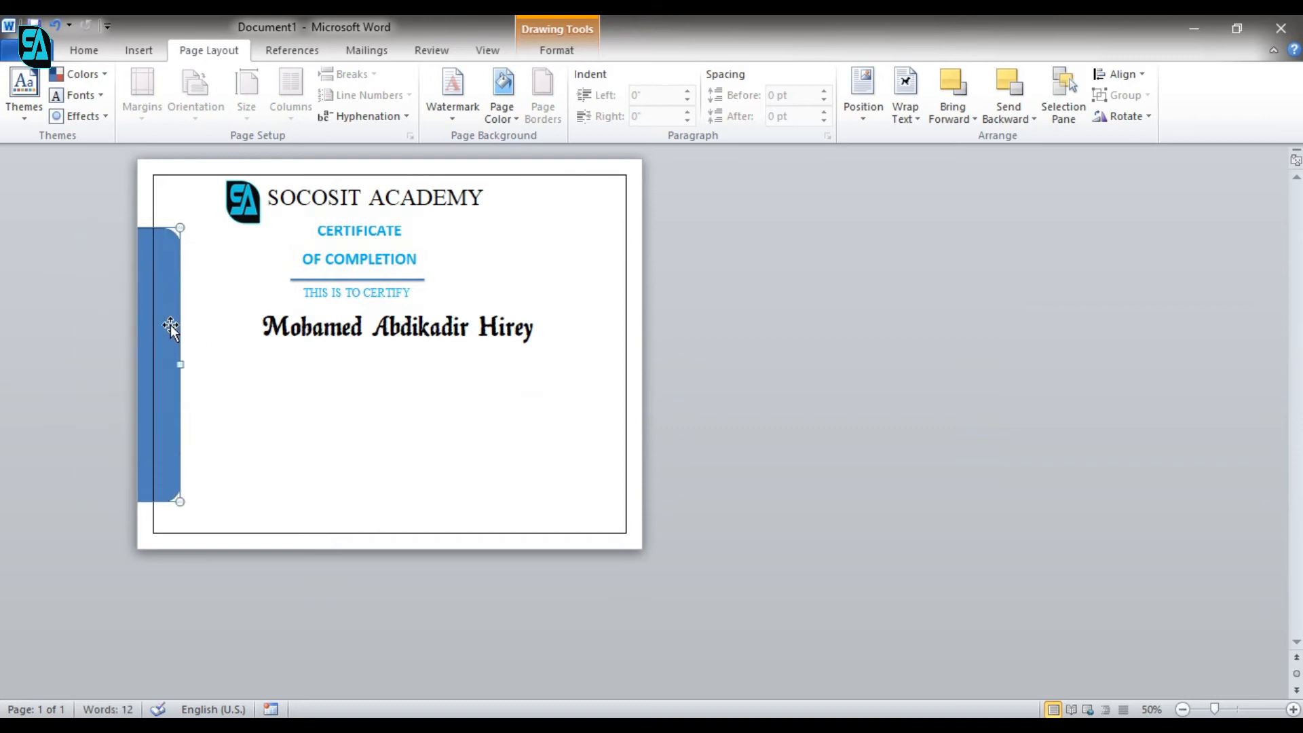
left_click_drag(180, 364, 230, 364)
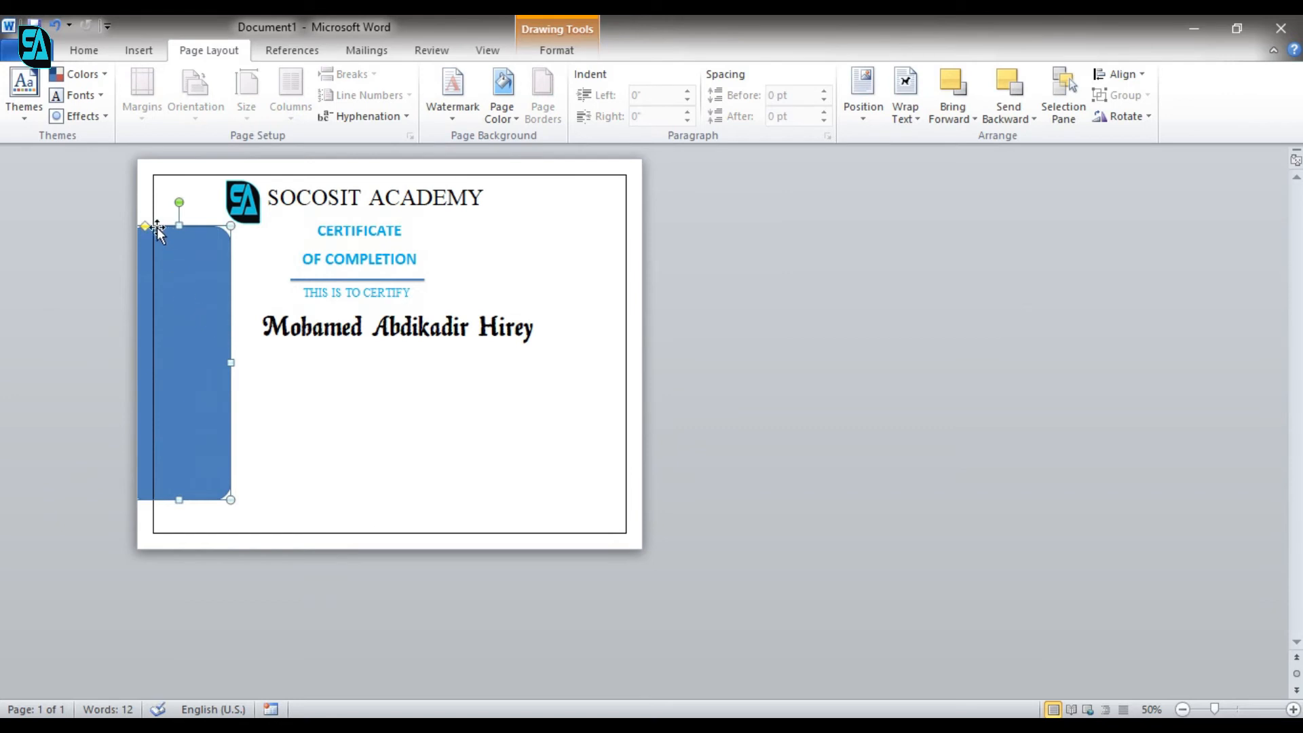
Round the blue rectangle's corners fully and shift it left and slightly up, partly off the page's left edge.
left_click_drag(144, 226, 224, 226)
left_click_drag(204, 326, 168, 303)
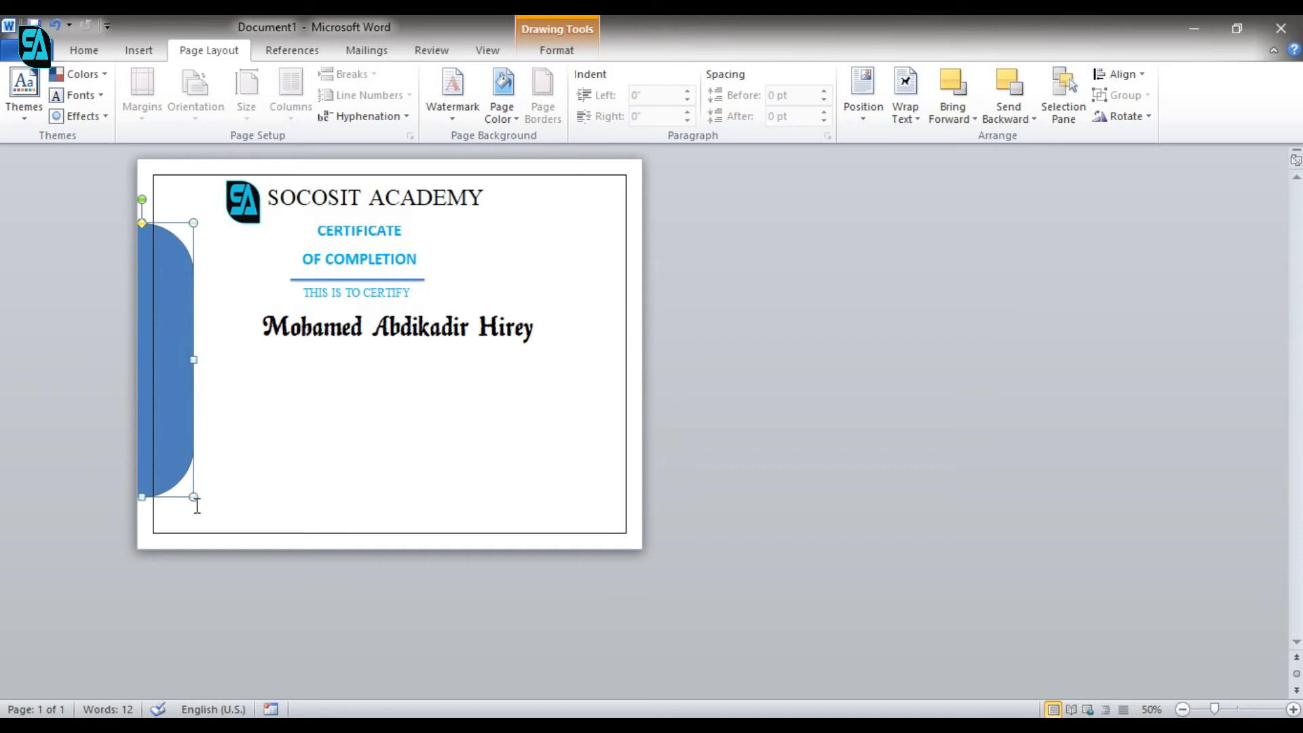
Lengthen the blue side shape downward to about 6.6" tall and move it up to centre it vertically on the page.
left_click_drag(194, 500, 194, 526)
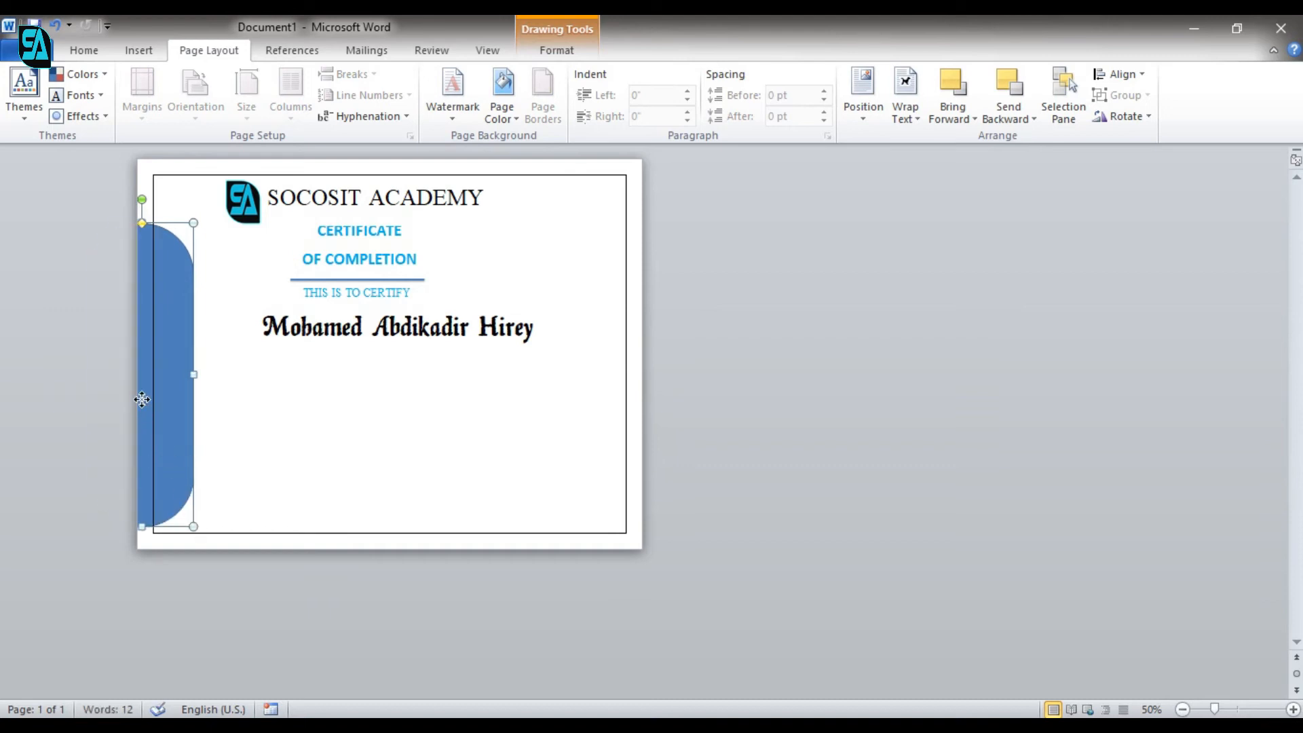
left_click_drag(144, 384, 145, 384)
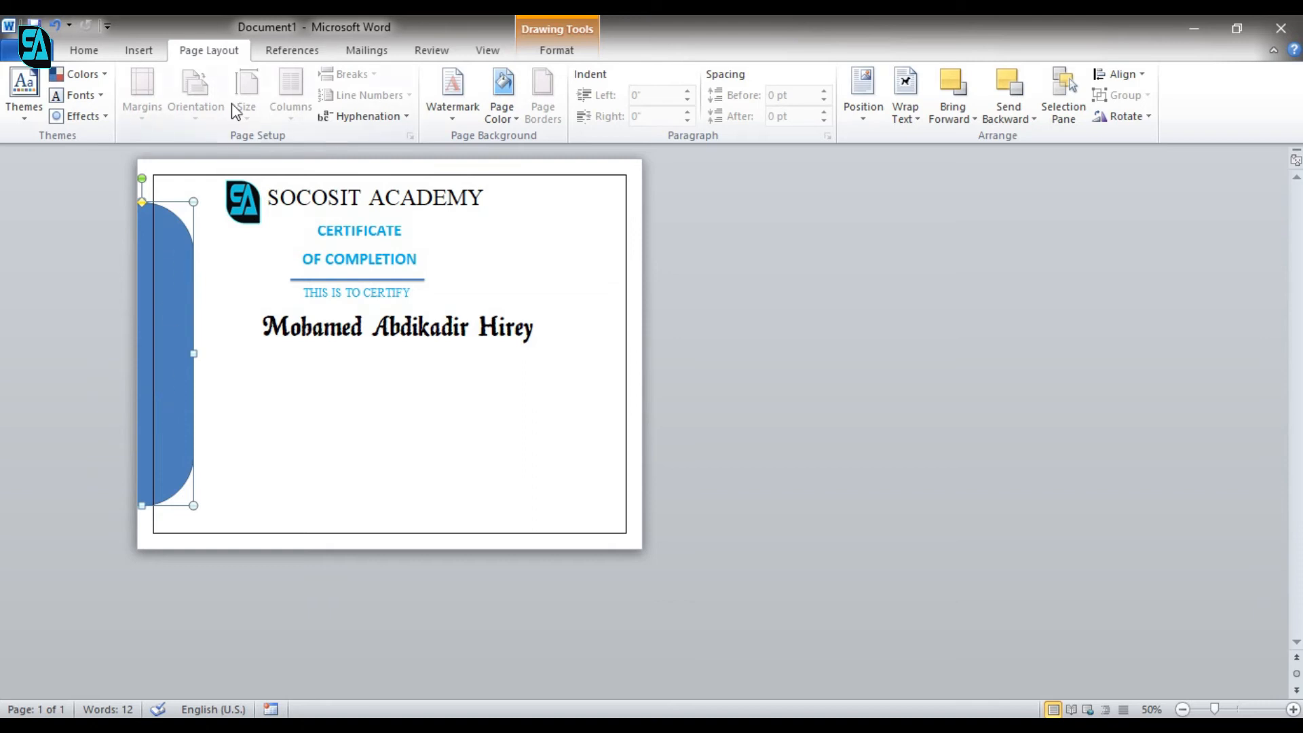
Apply the Moderate Effect - Olive Green, Accent 3 style to the side shape and fill it with standard green.
double_click(166, 276)
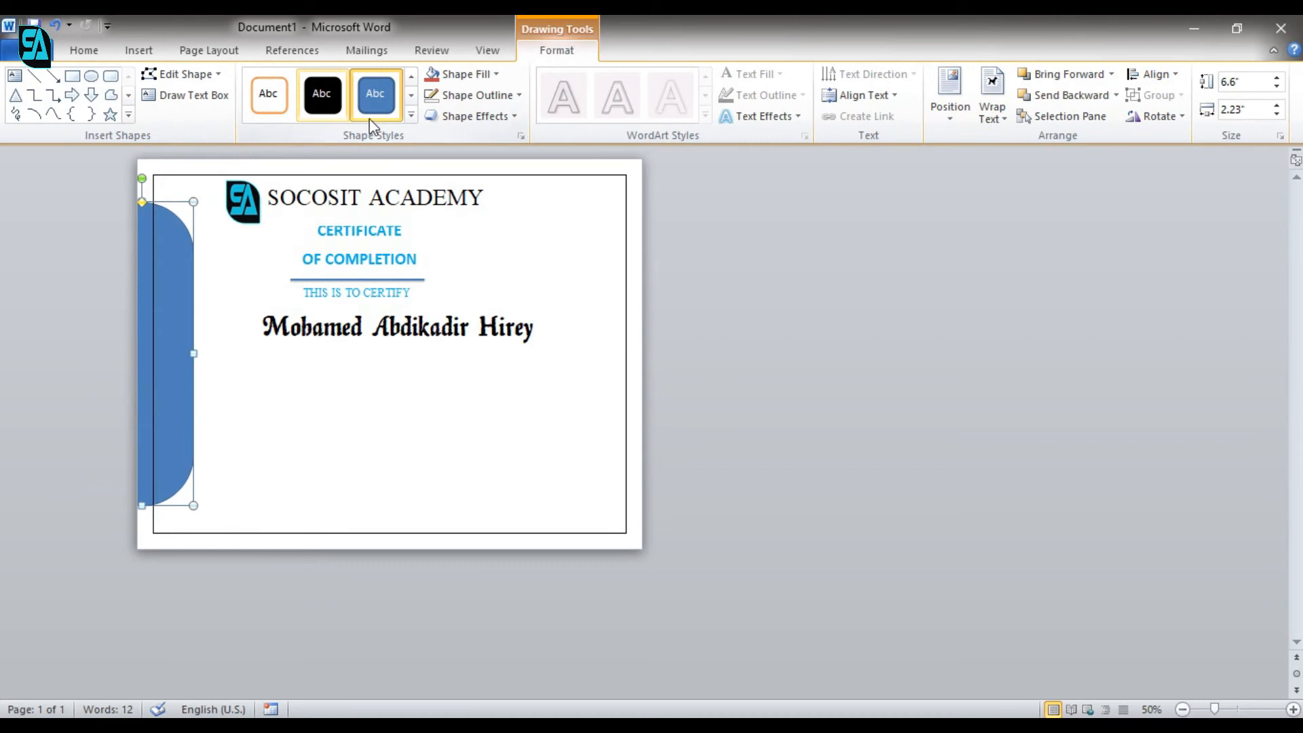
left_click(411, 117)
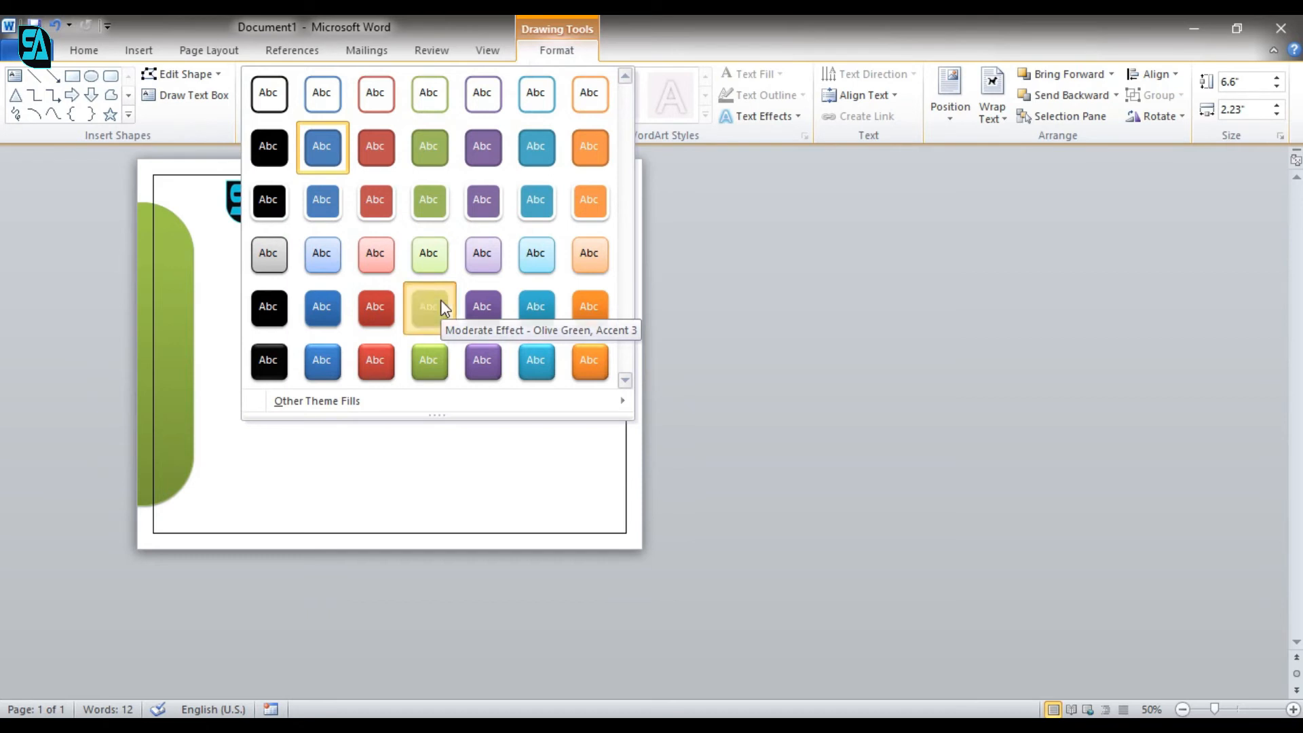
left_click(442, 300)
left_click(492, 76)
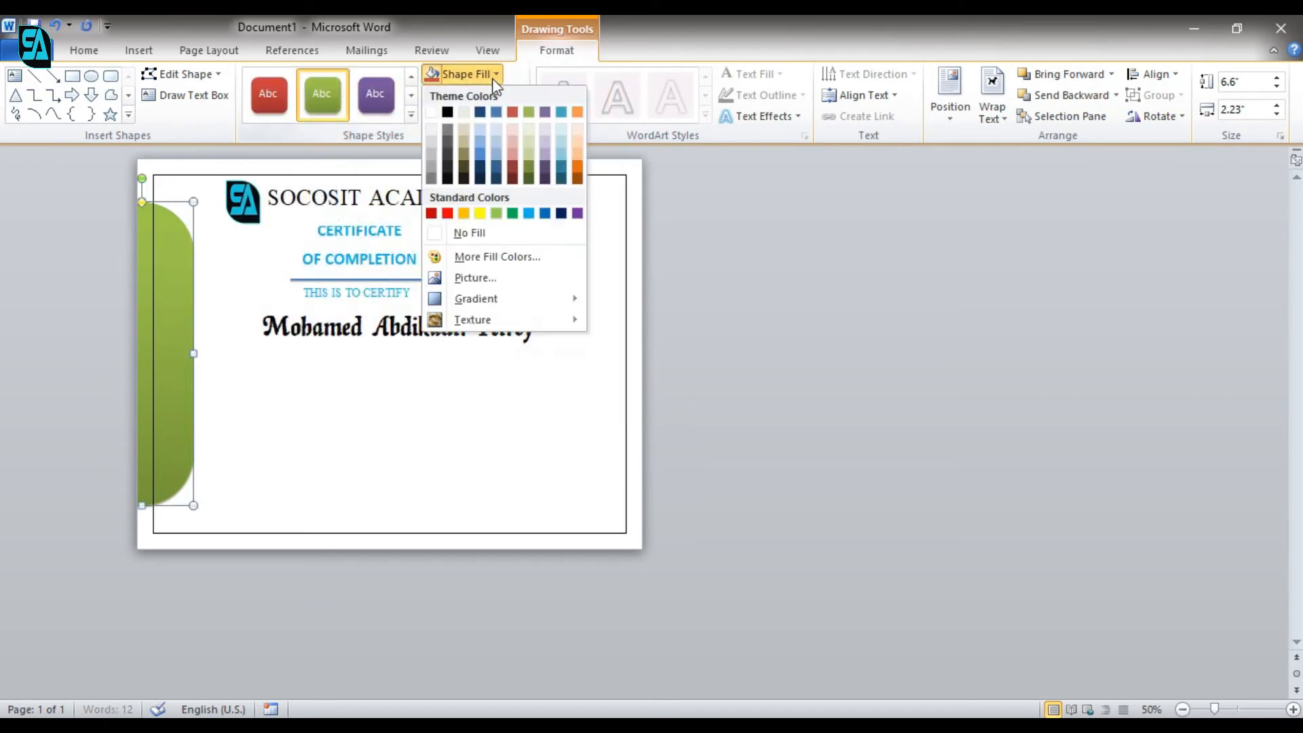
left_click(511, 214)
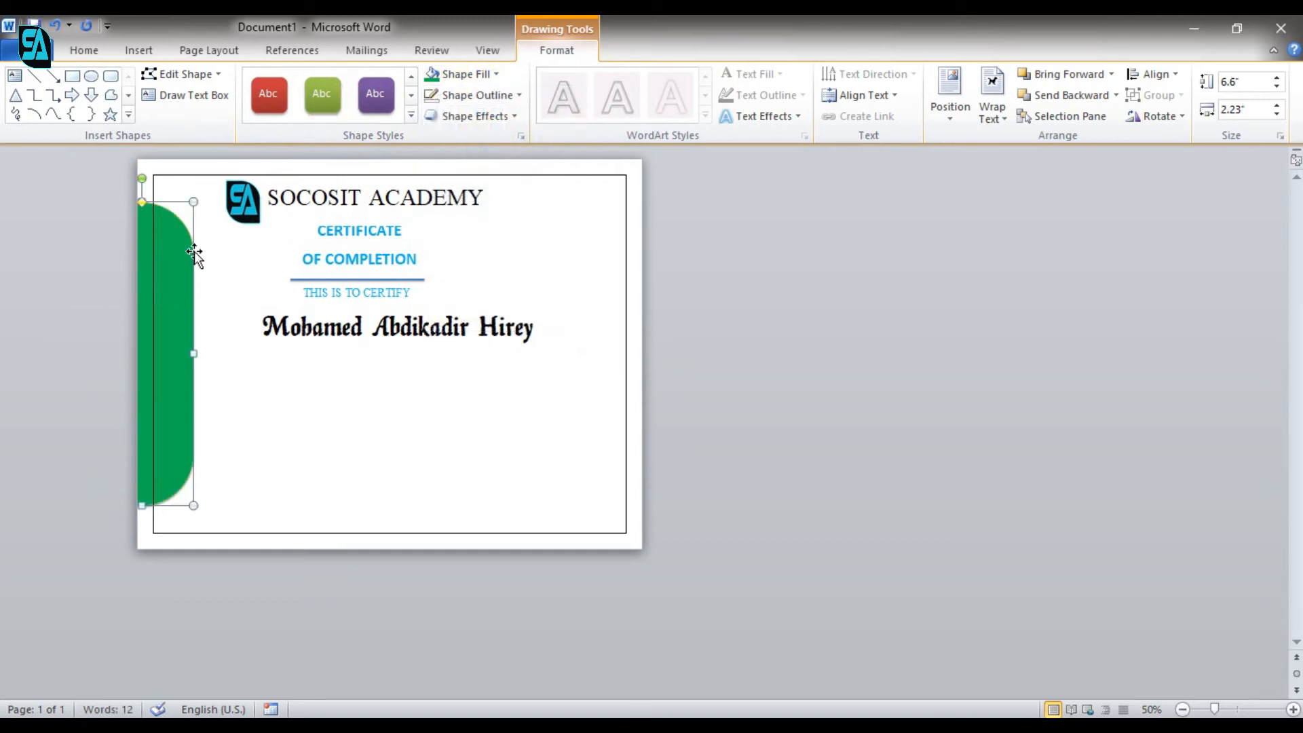
Draw a second rounded rectangle about 5.69" by 2.59", round its corners fully and place it over the green shape, partly off the page's left edge.
left_click(112, 79)
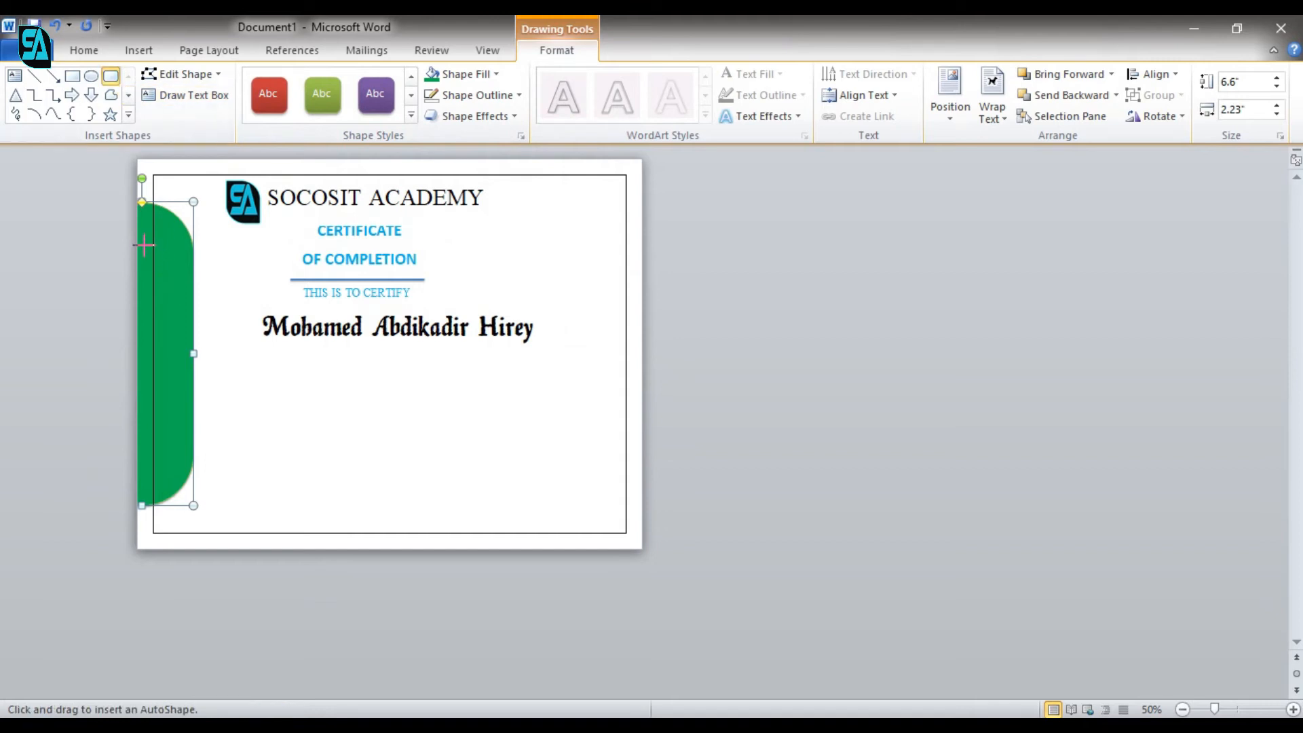
left_click_drag(194, 255, 312, 516)
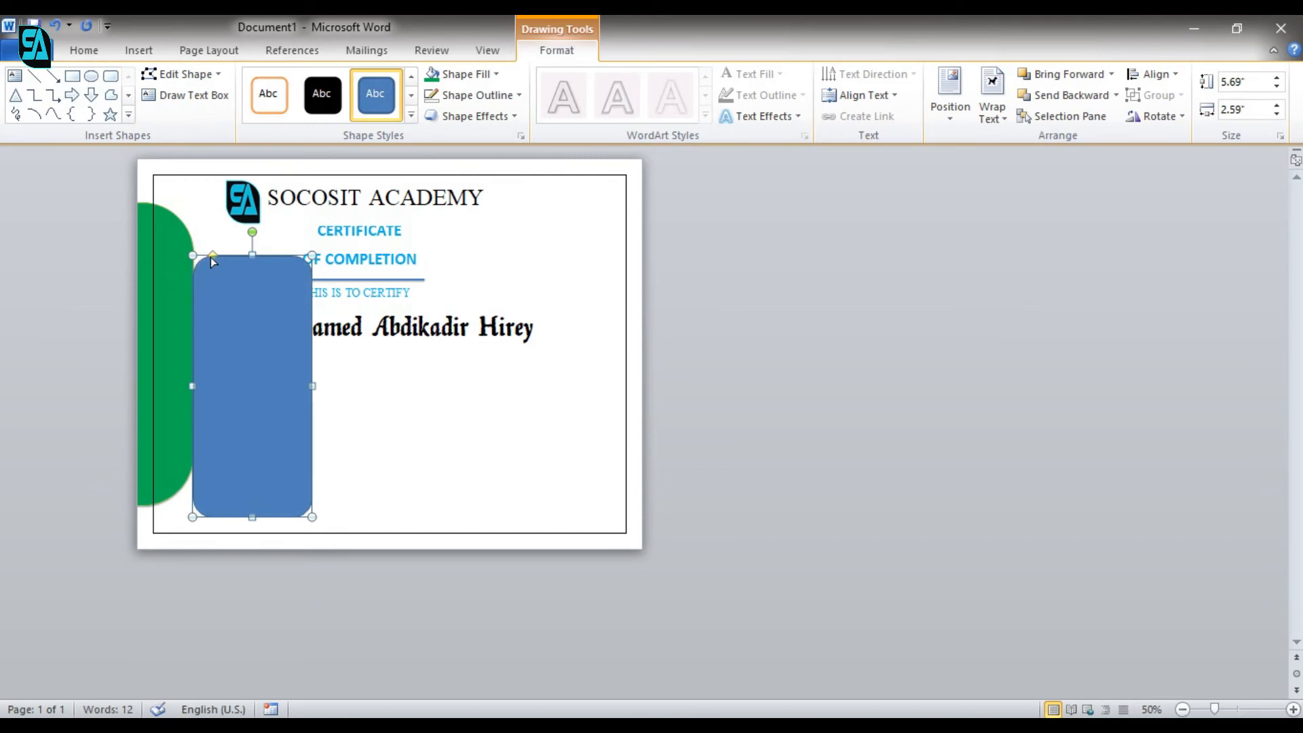
left_click_drag(196, 252, 318, 281)
left_click_drag(255, 331, 152, 298)
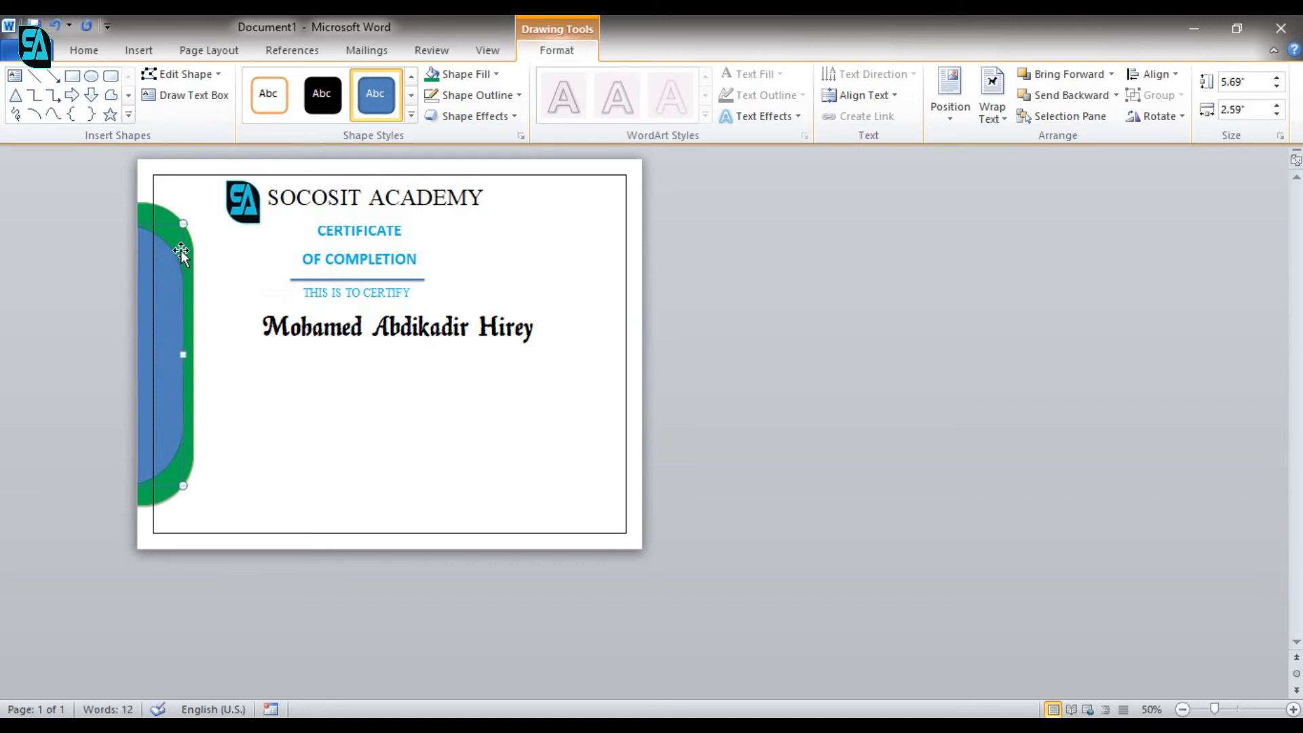
Fill the inner rounded shape with standard light blue and remove its outline.
left_click(467, 74)
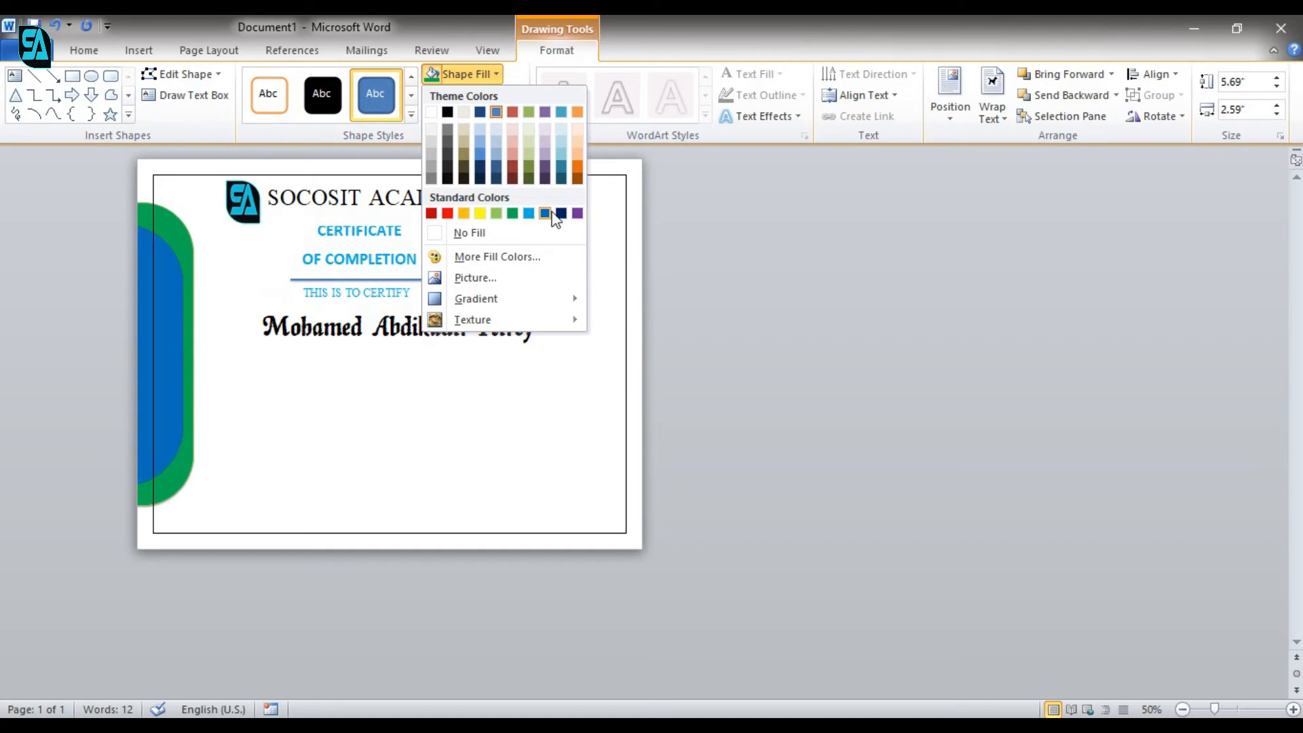
left_click(528, 213)
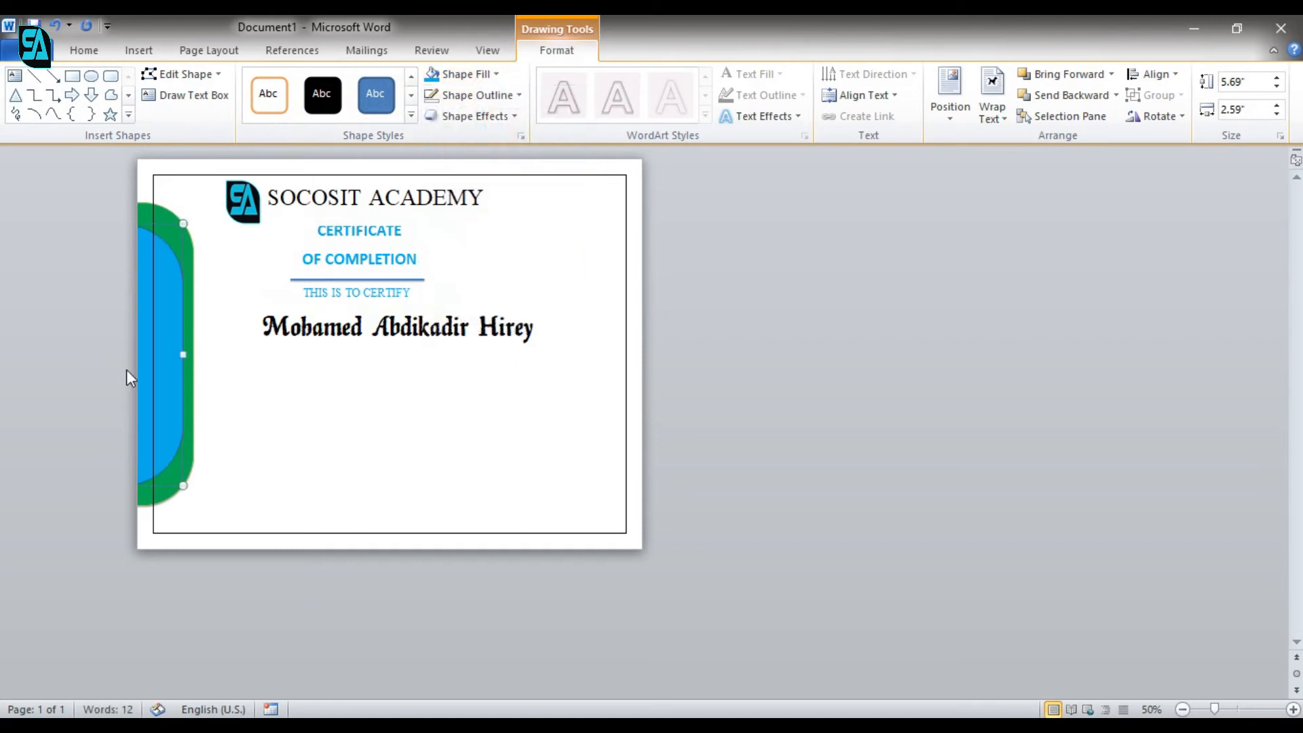
left_click(508, 99)
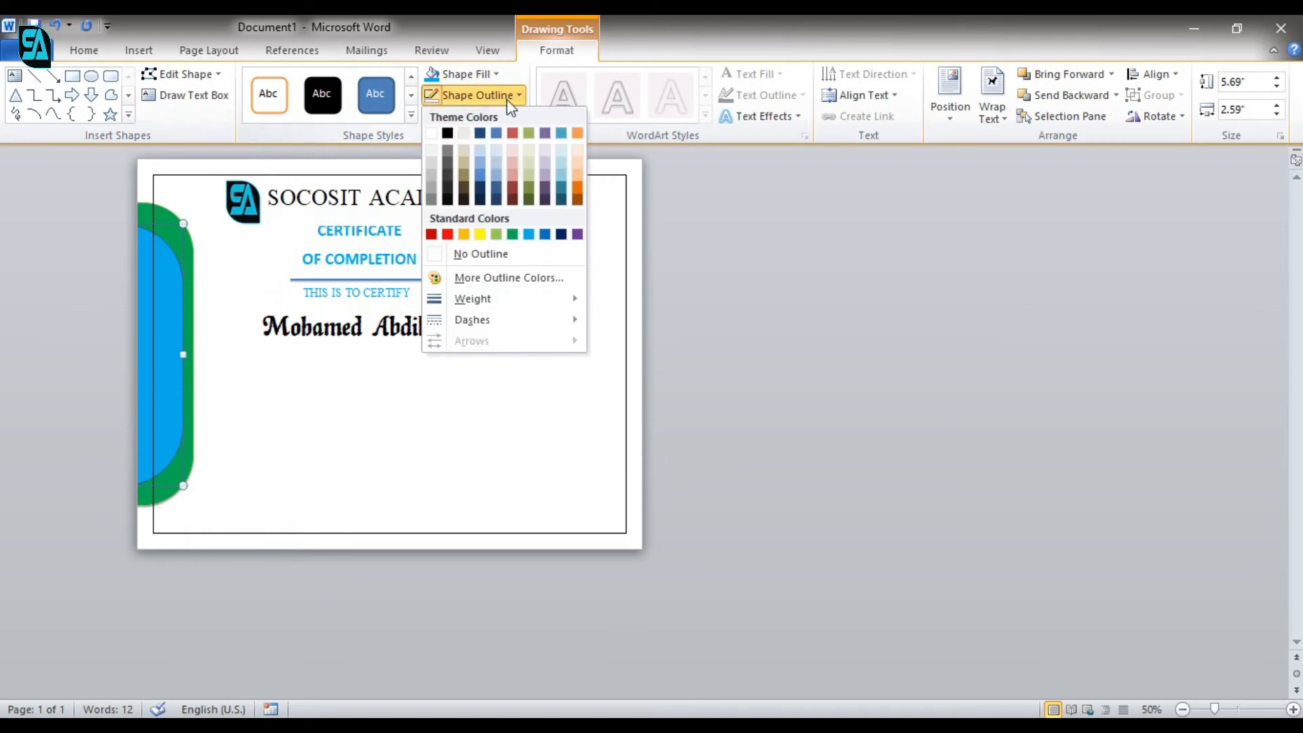
left_click(491, 255)
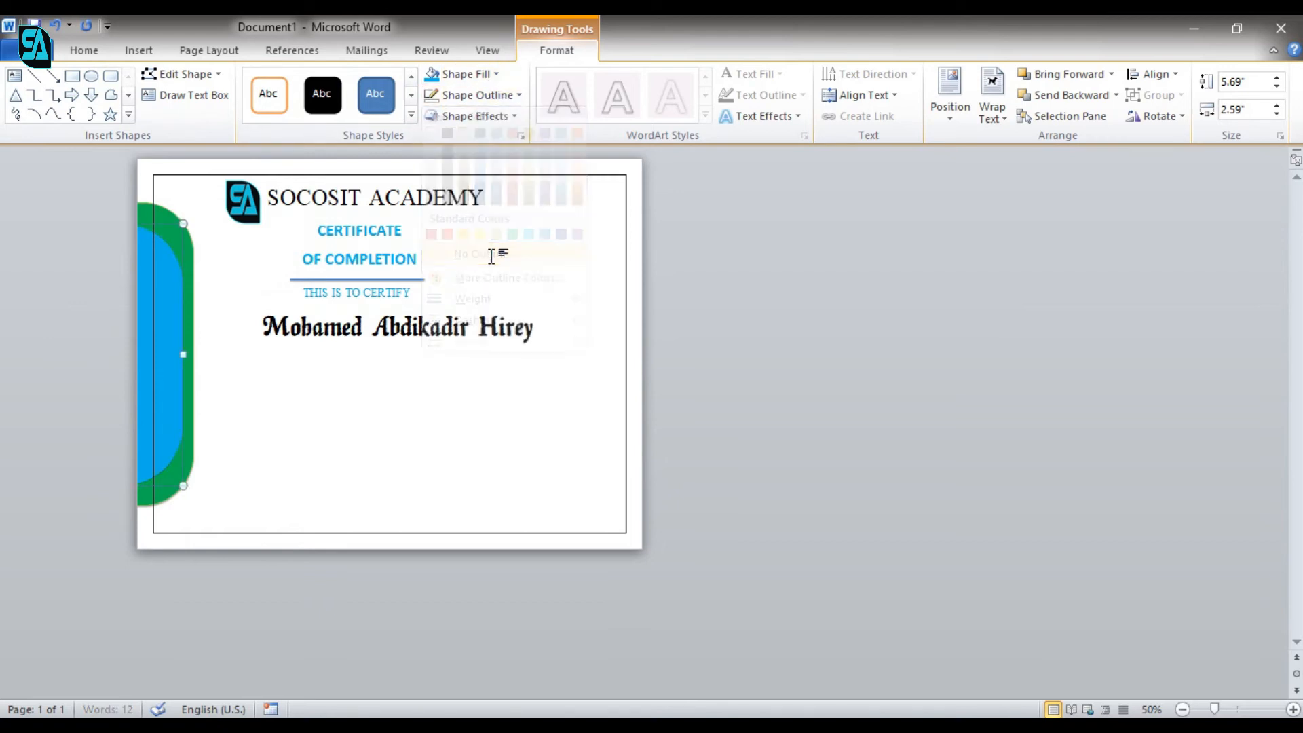
Remove the outline from the green side shape and deselect it.
left_click(189, 254)
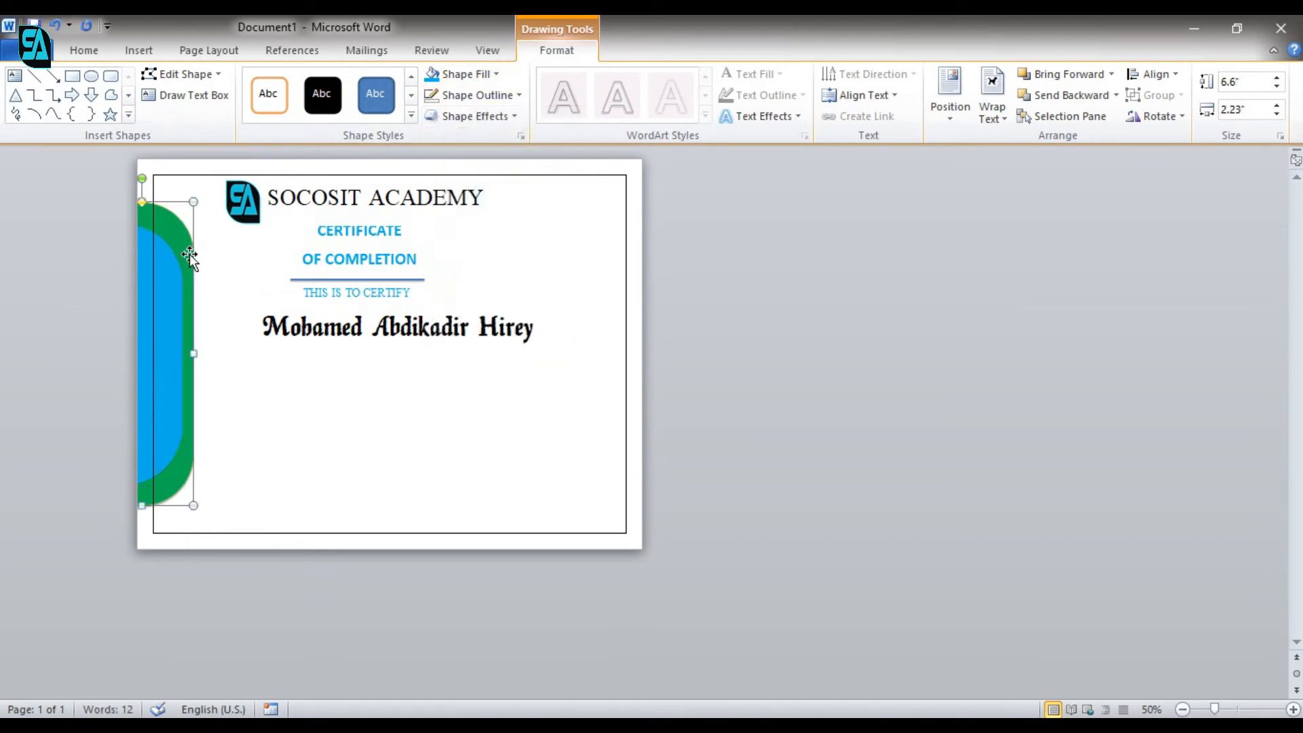
left_click(477, 95)
left_click(478, 254)
left_click(212, 367)
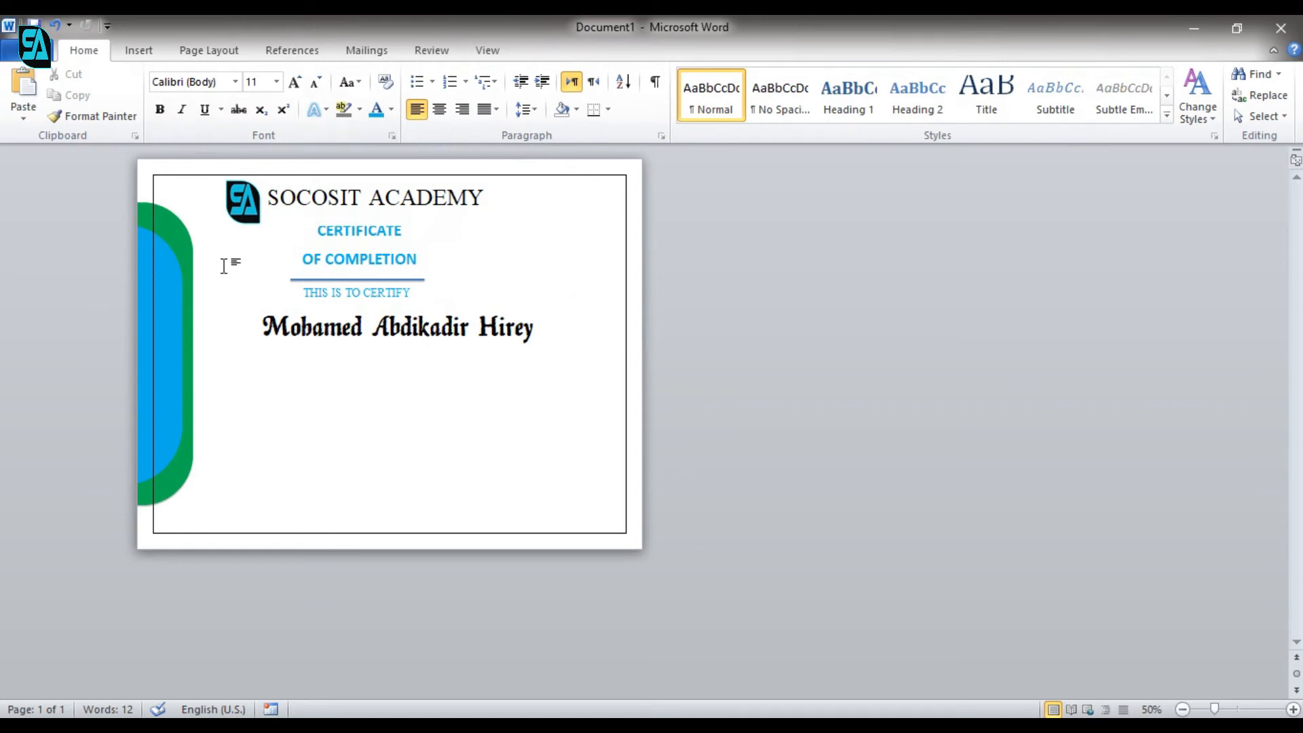
Turn off the page border's Always display in front option so the side shapes cover the border.
left_click(213, 57)
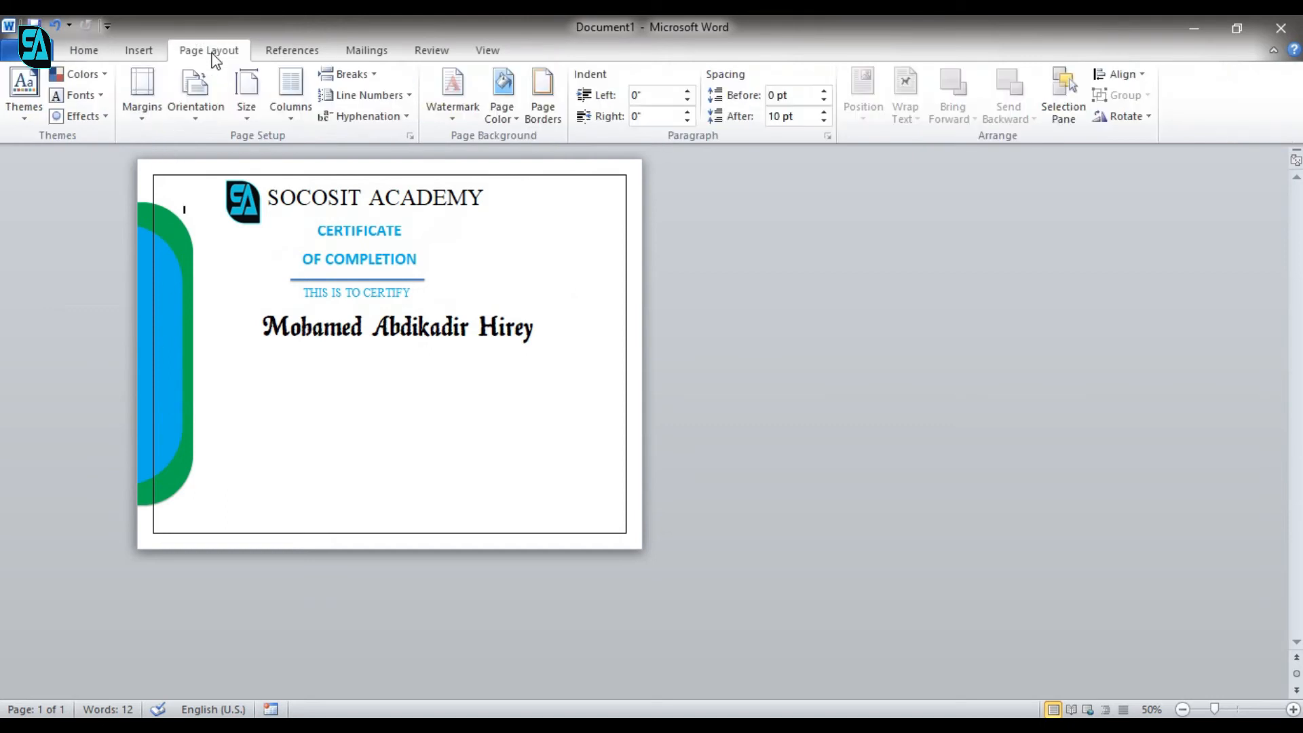
left_click(546, 111)
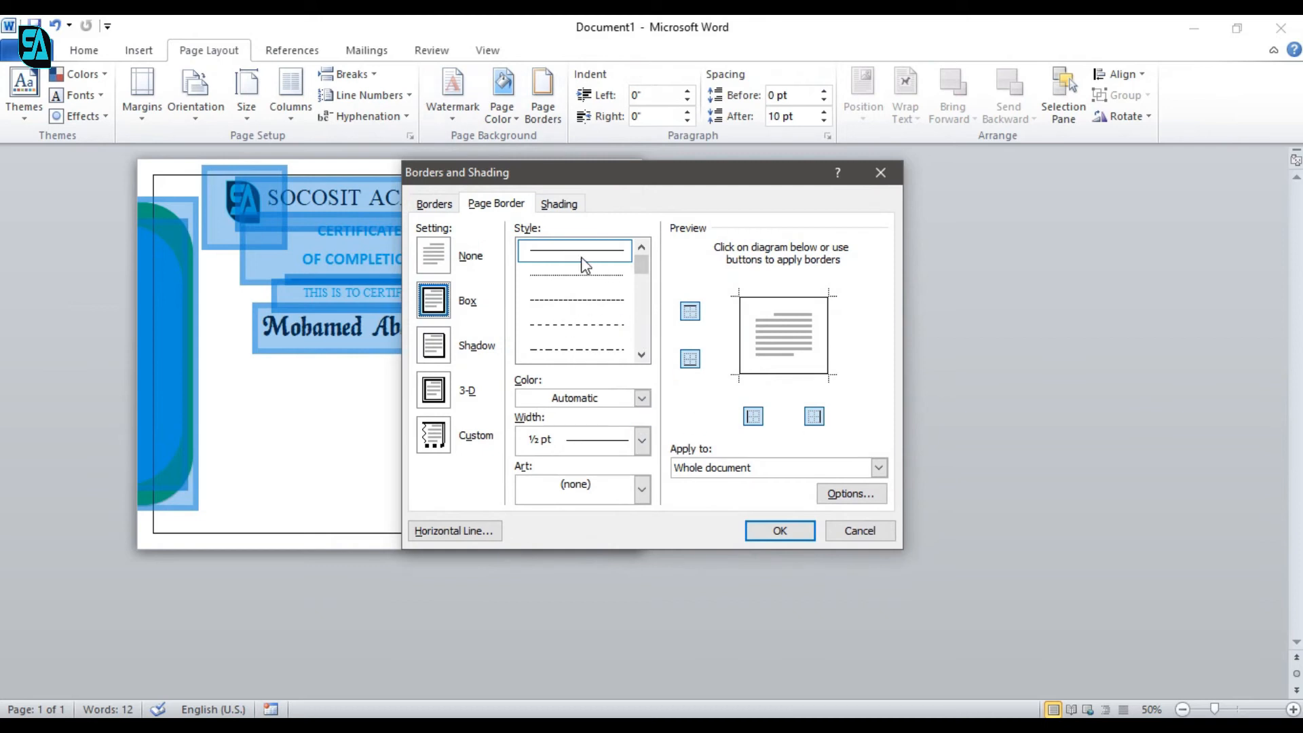
left_click(845, 493)
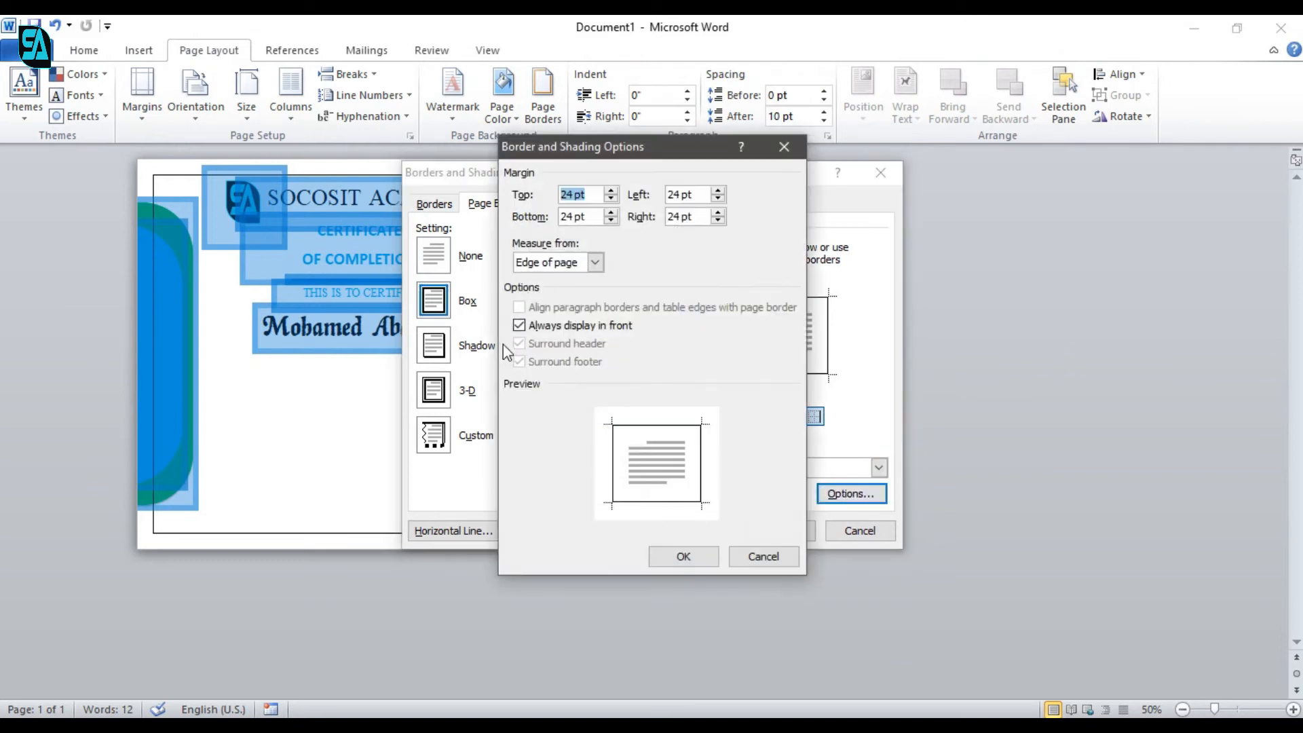
left_click(520, 326)
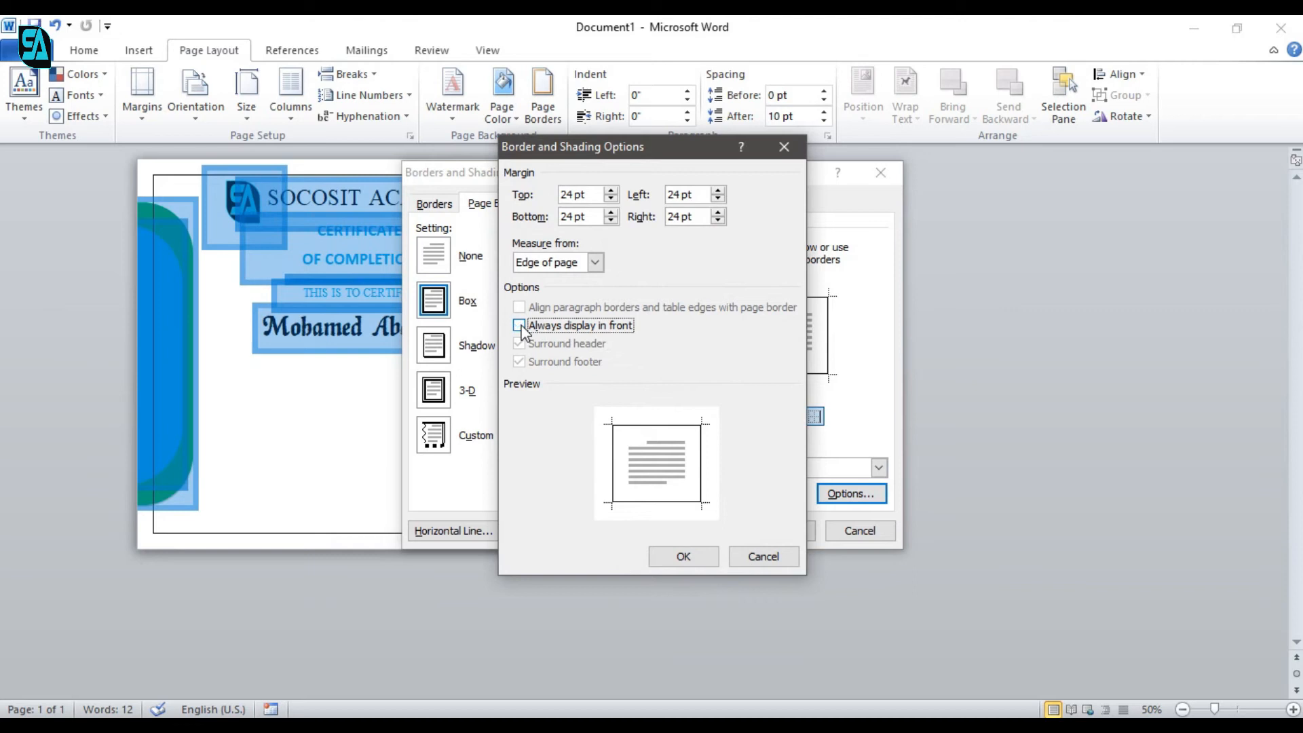
left_click(691, 563)
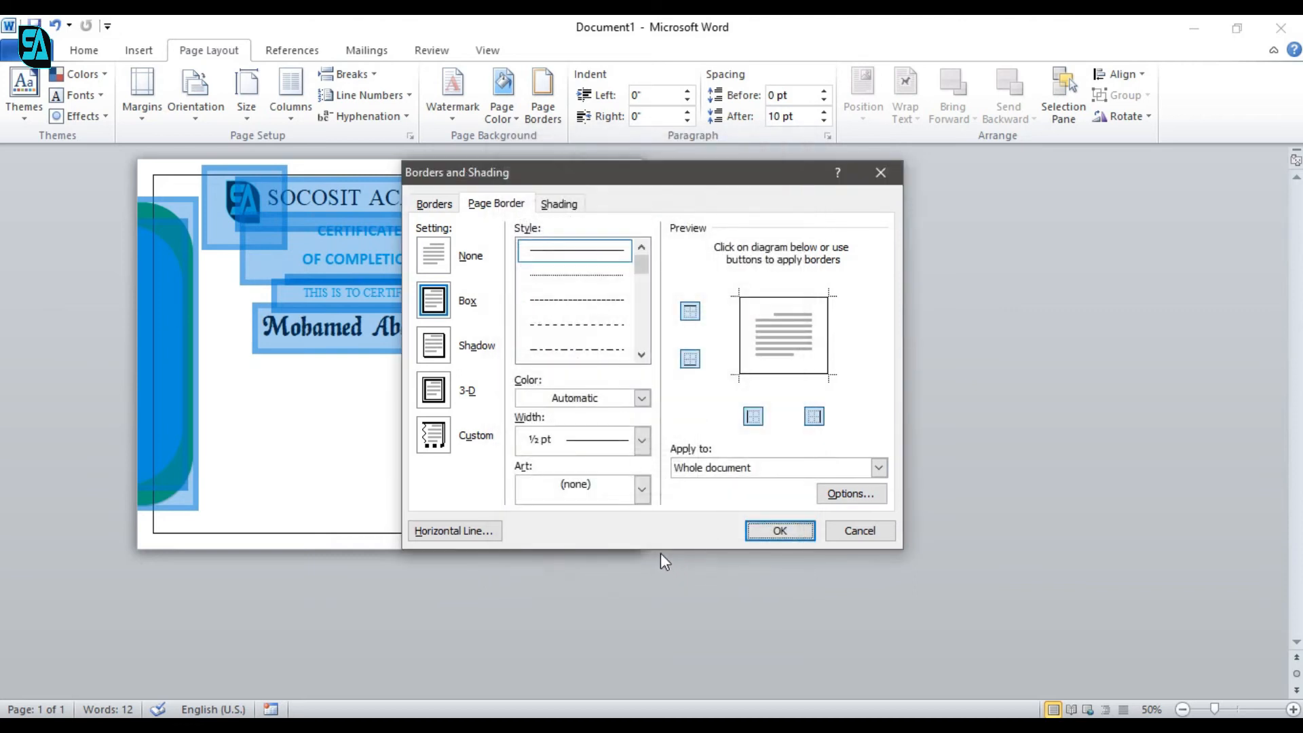
left_click(780, 530)
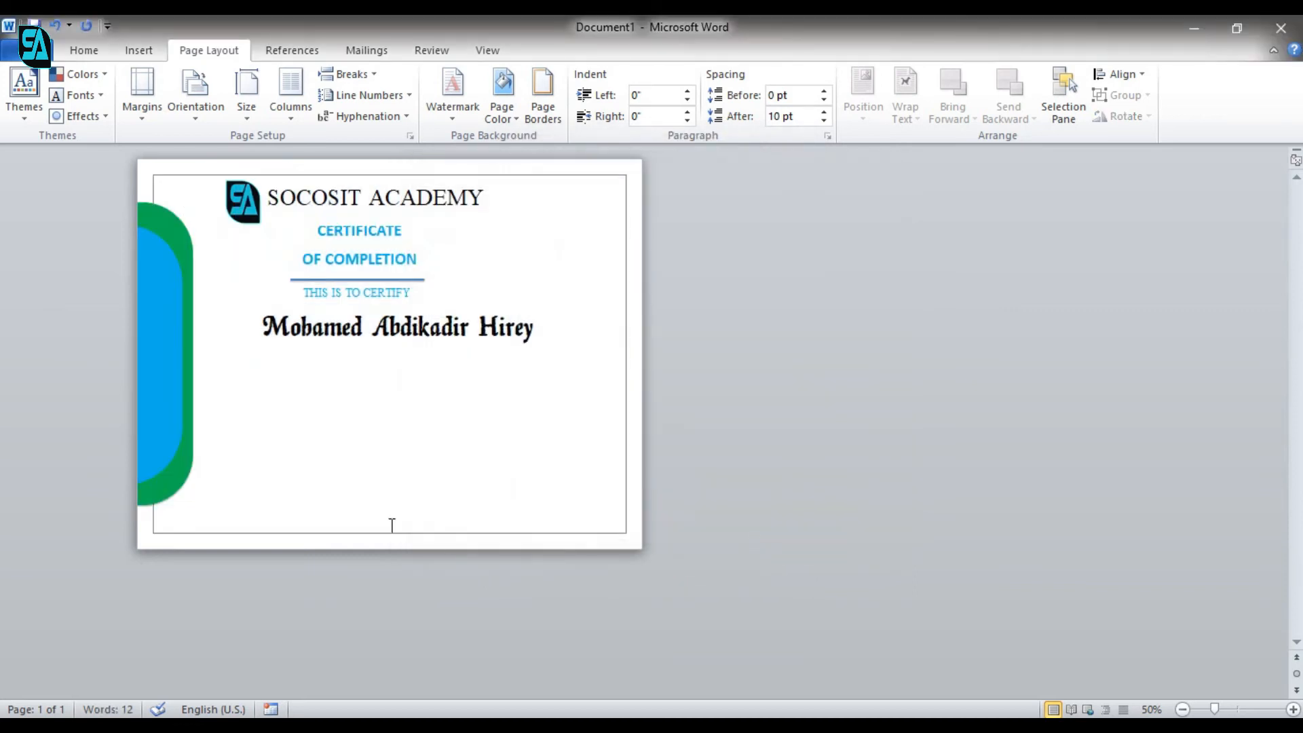
Select the blue and green side shapes together and place a copy of both at the page's right edge.
left_click(163, 366)
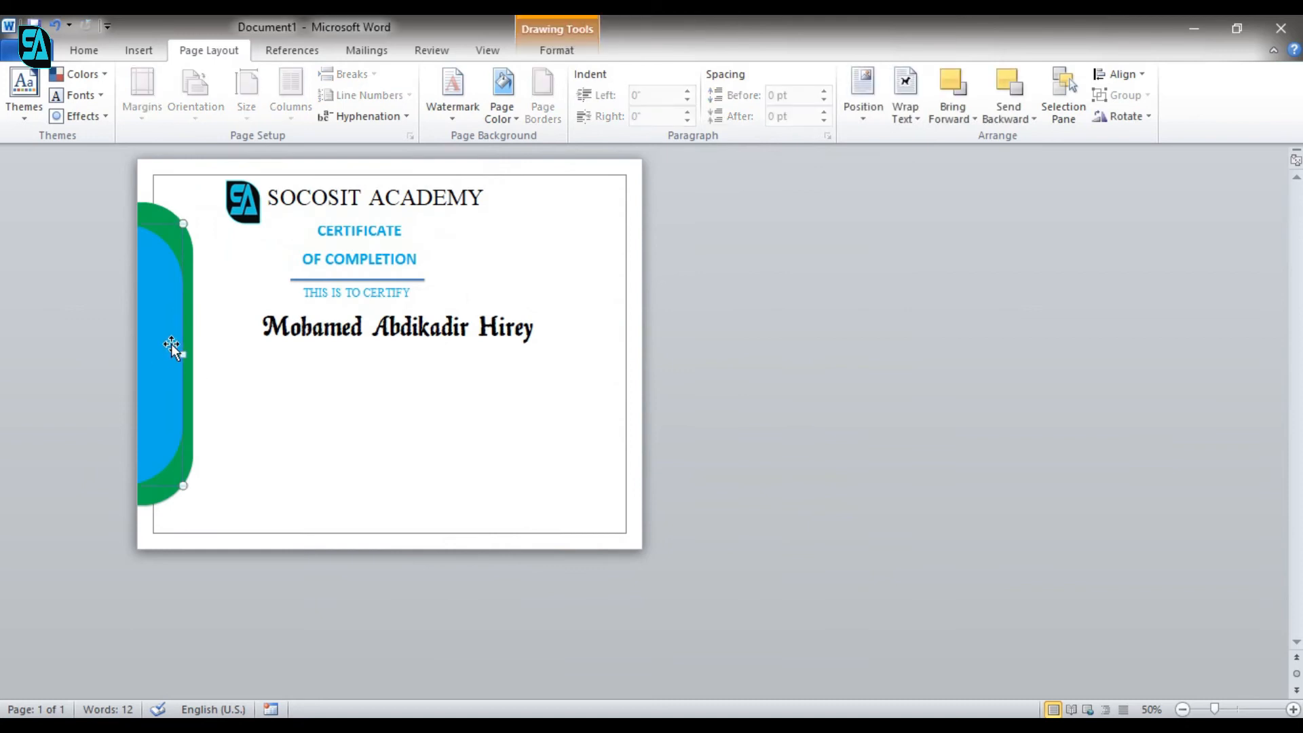
left_click(189, 377, "shift")
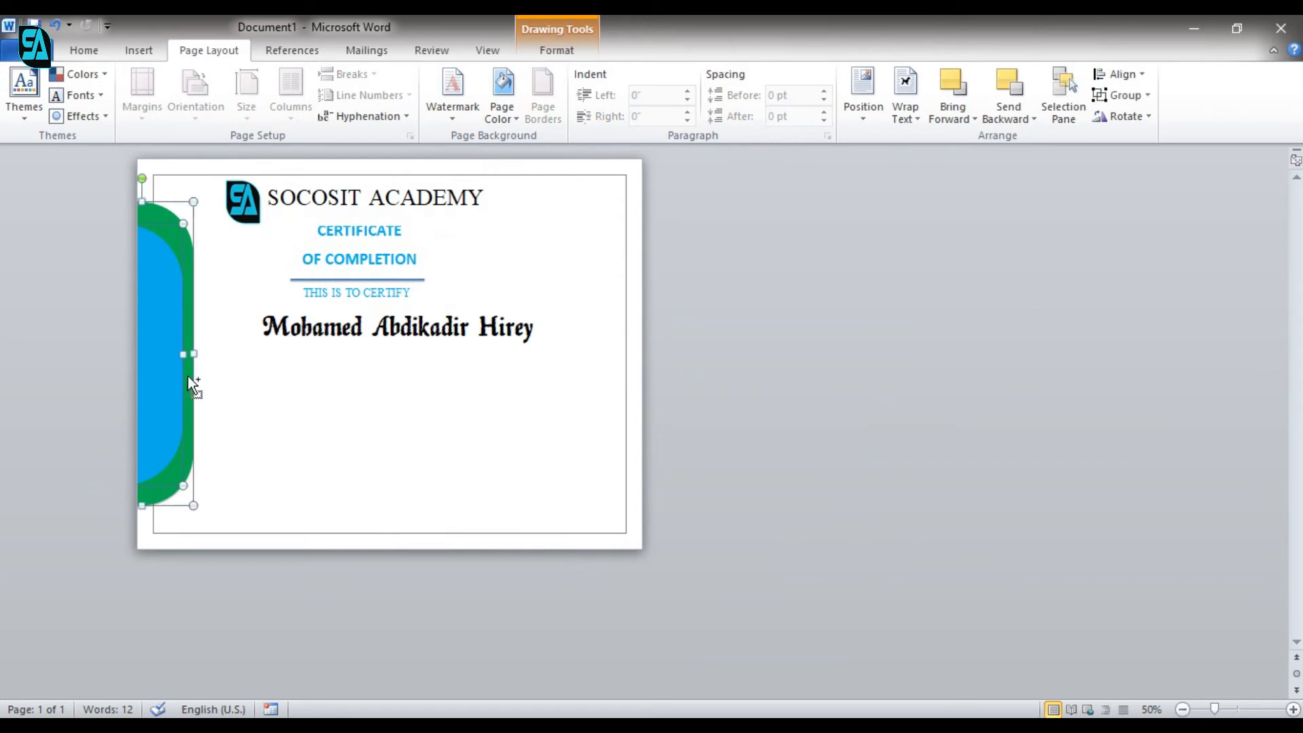
left_click_drag(189, 376, 638, 373)
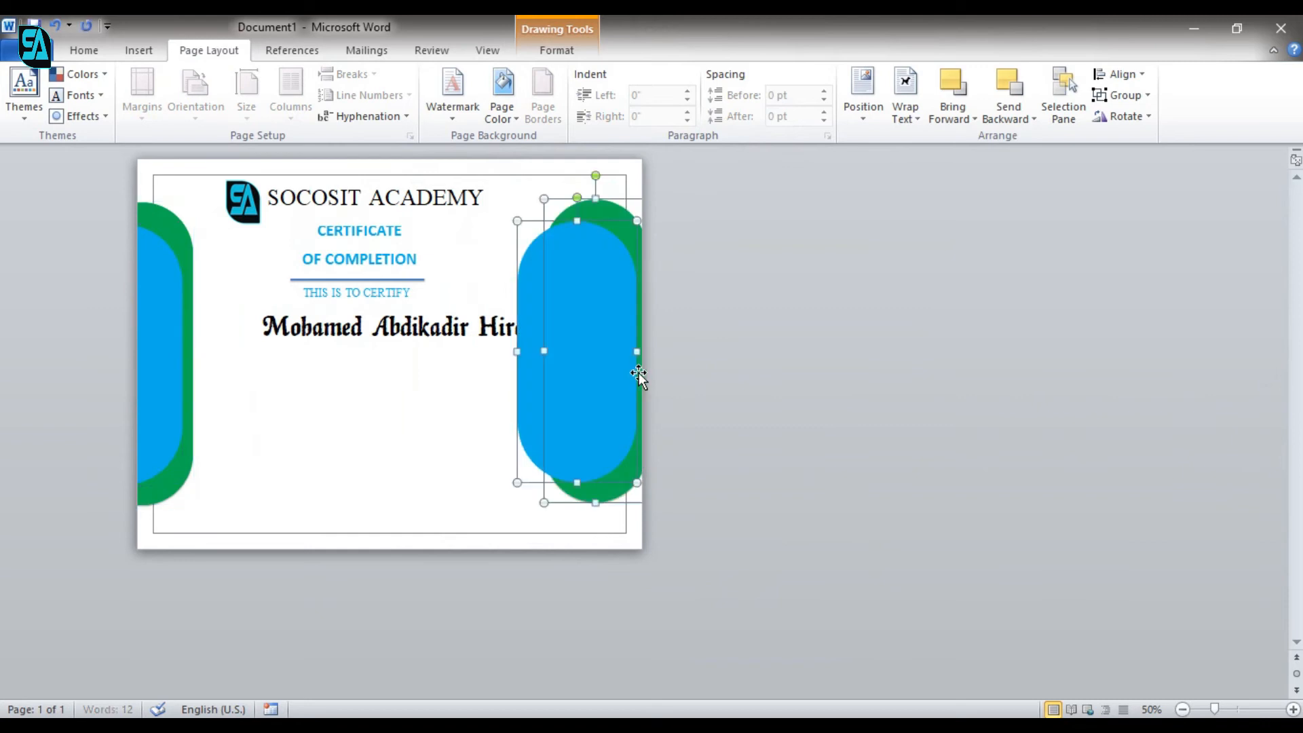
Group the copied blue and green shapes and rotate the group 180 degrees.
right_click(595, 258)
mouse_move(640, 306)
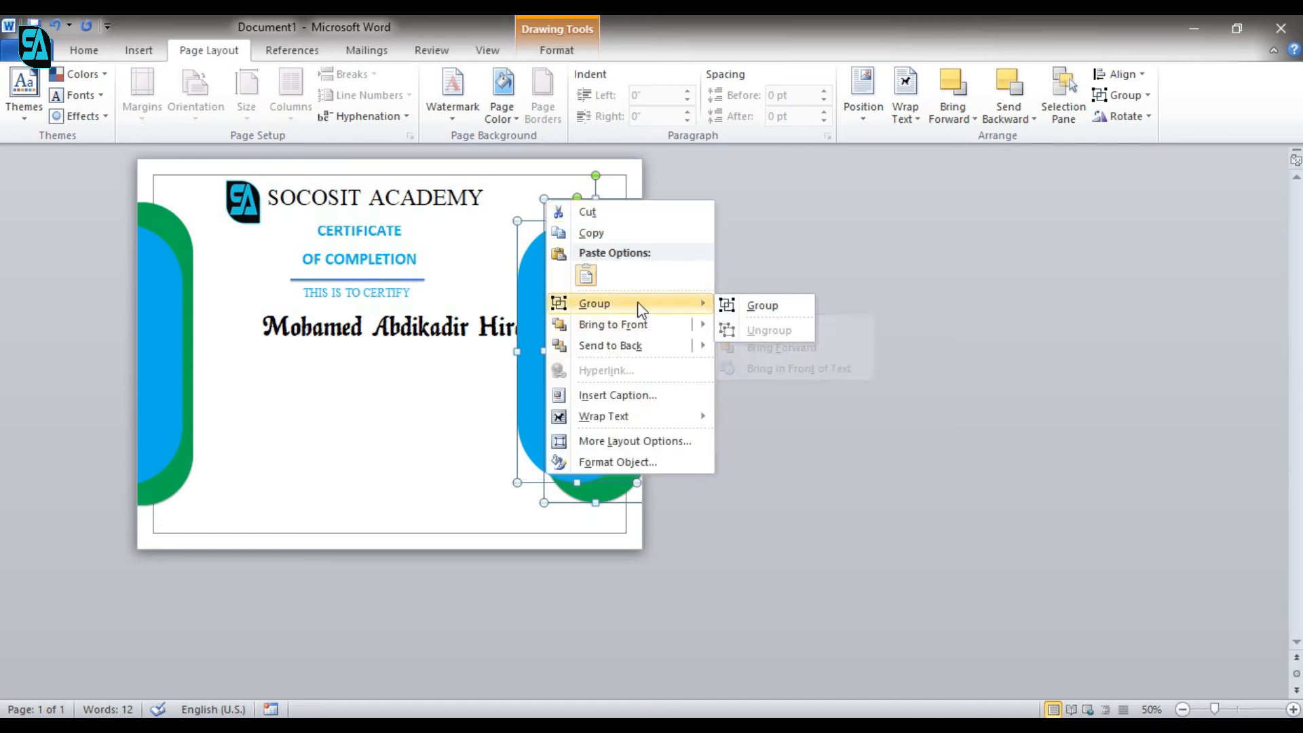
left_click(737, 306)
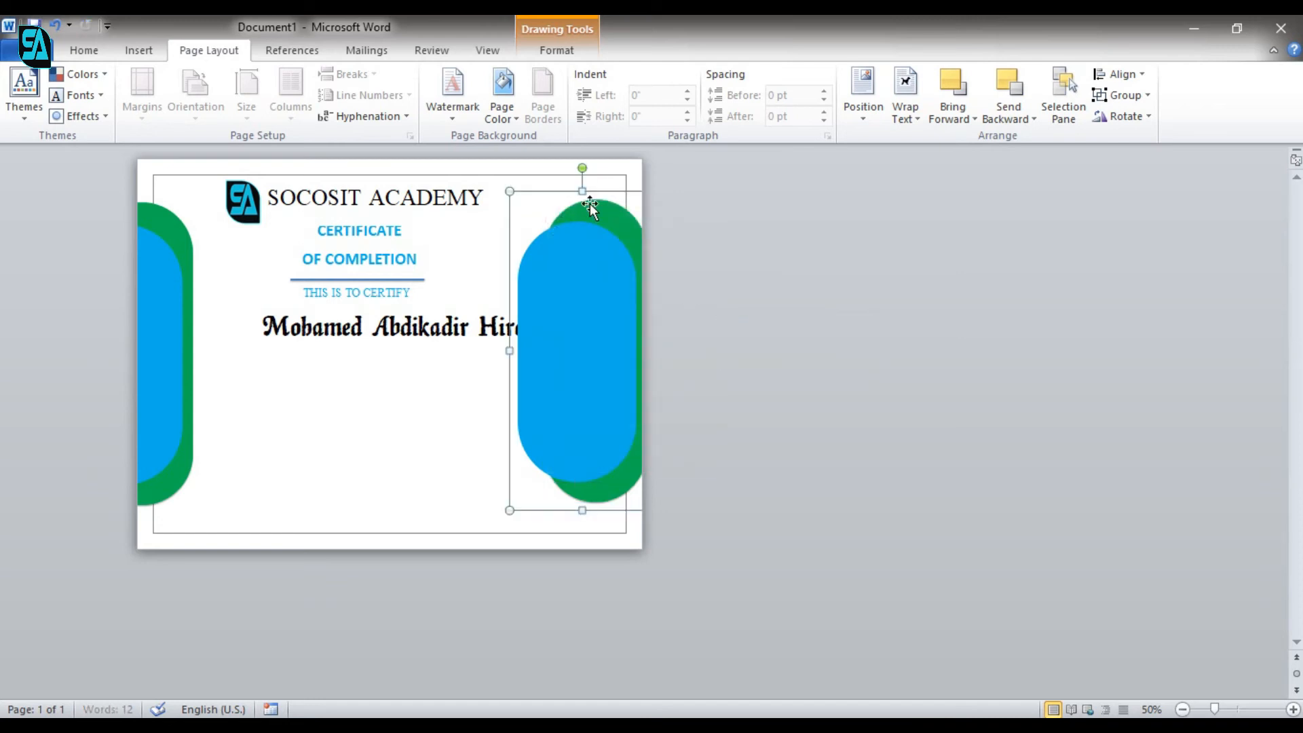
left_click_drag(583, 168, 576, 554)
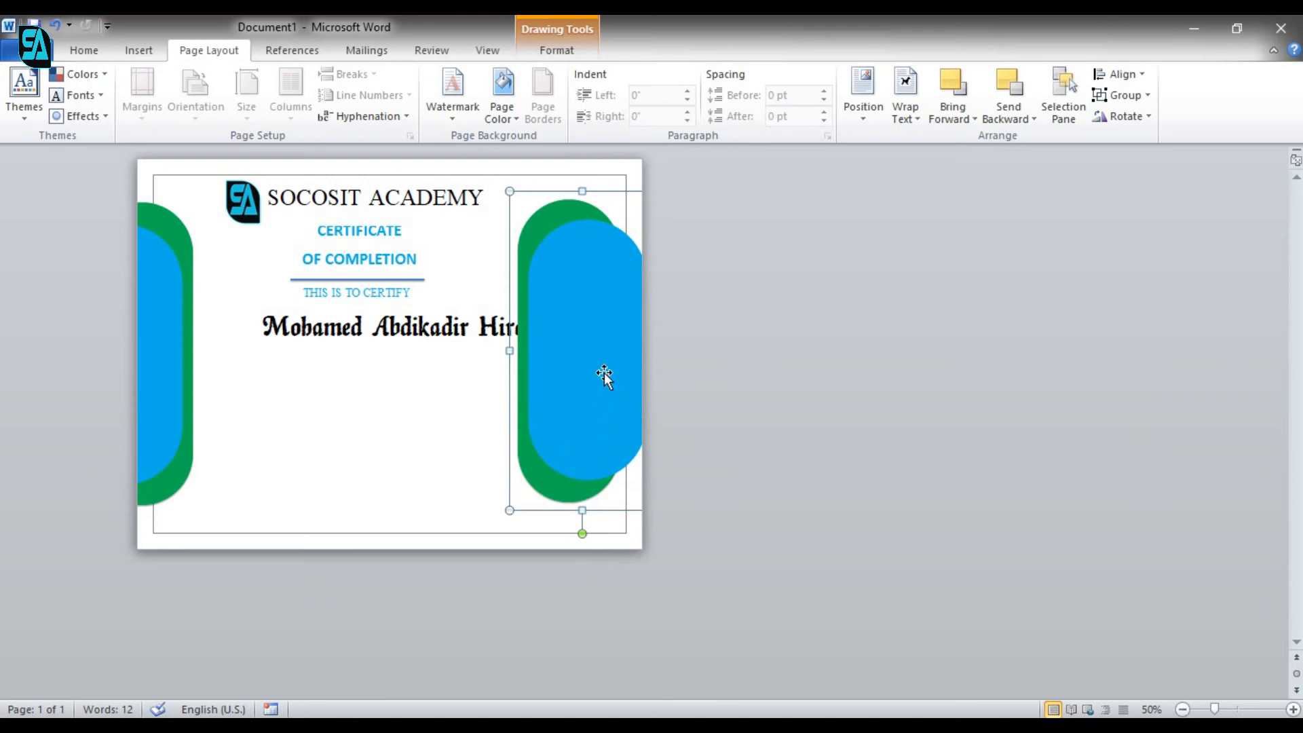